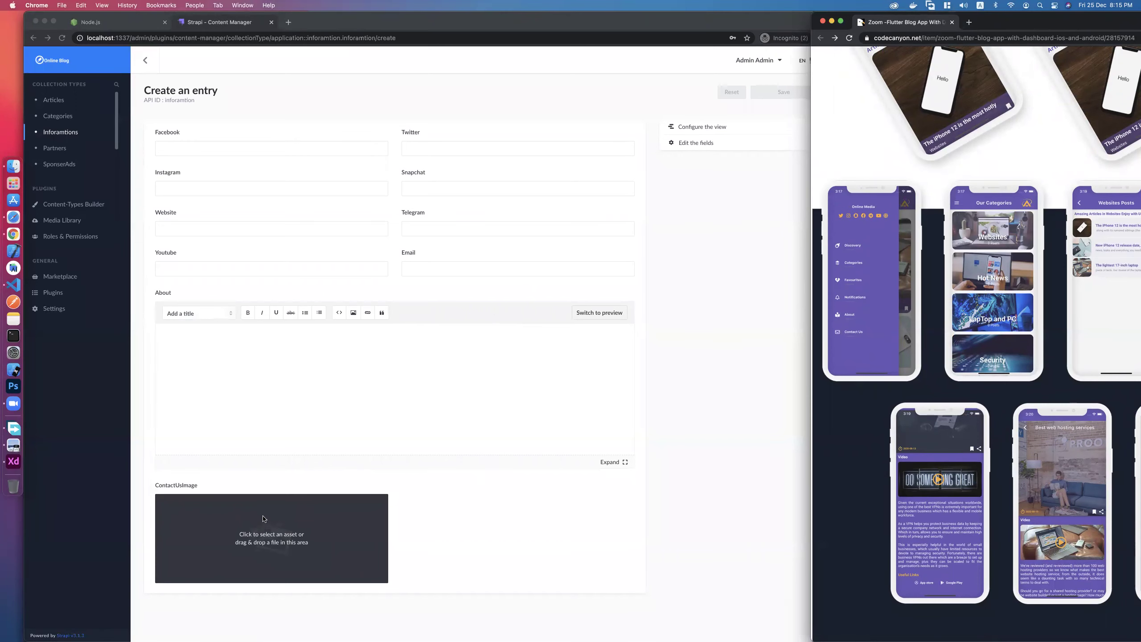
Review the app screenshots on the CodeCanyon page and open the Partners collection in Strapi.
scroll(964, 472, "down", 10)
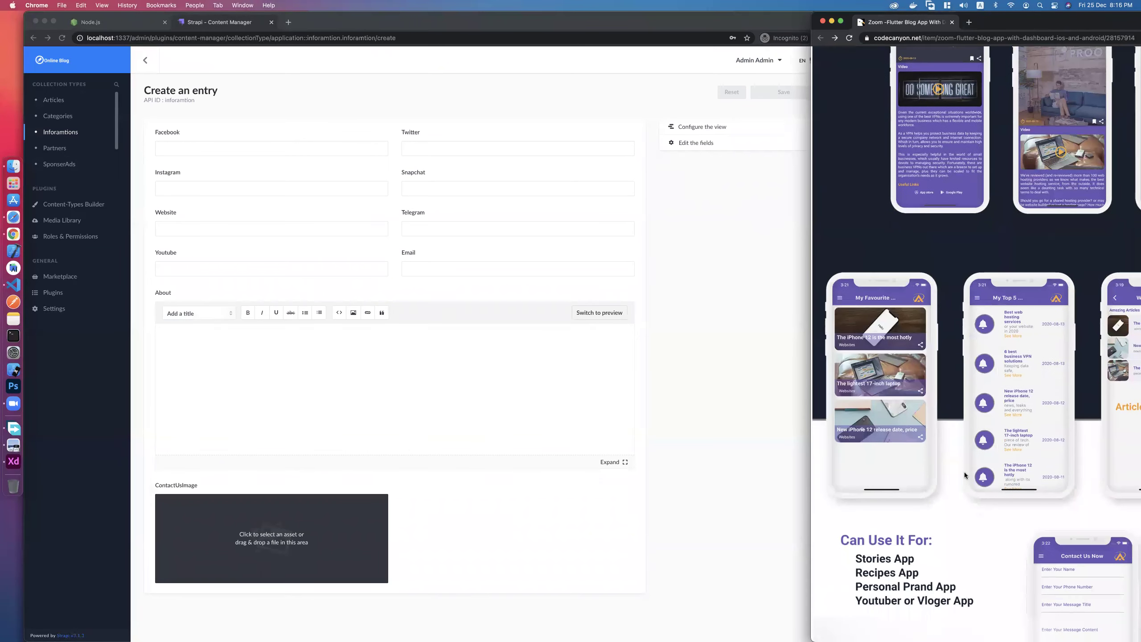
scroll(965, 472, "down", 7)
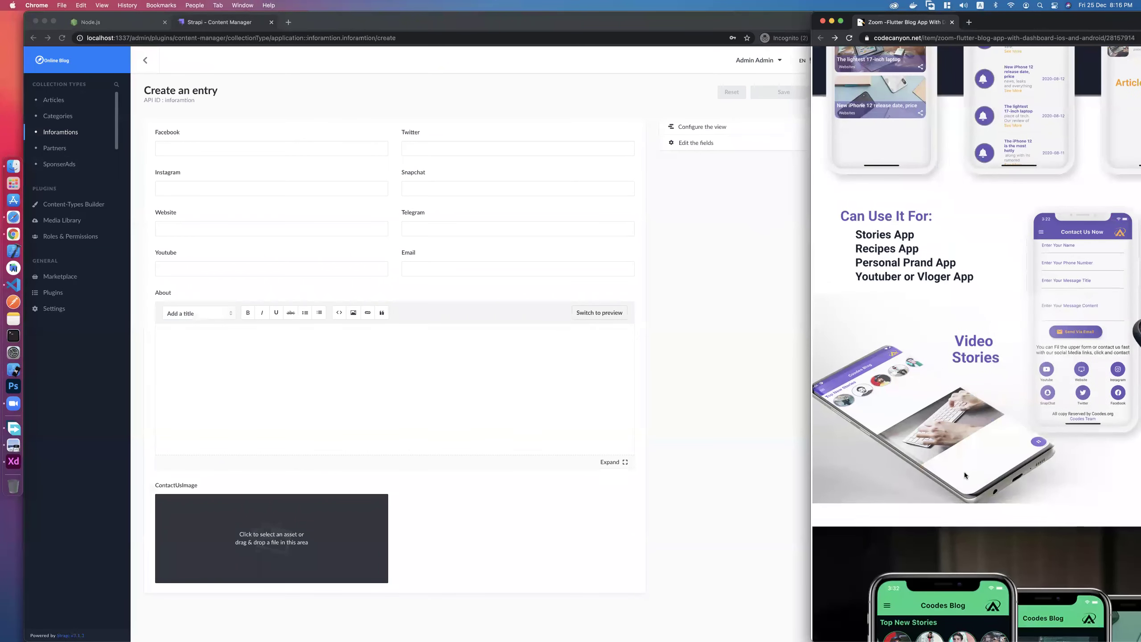
scroll(965, 472, "down", 15)
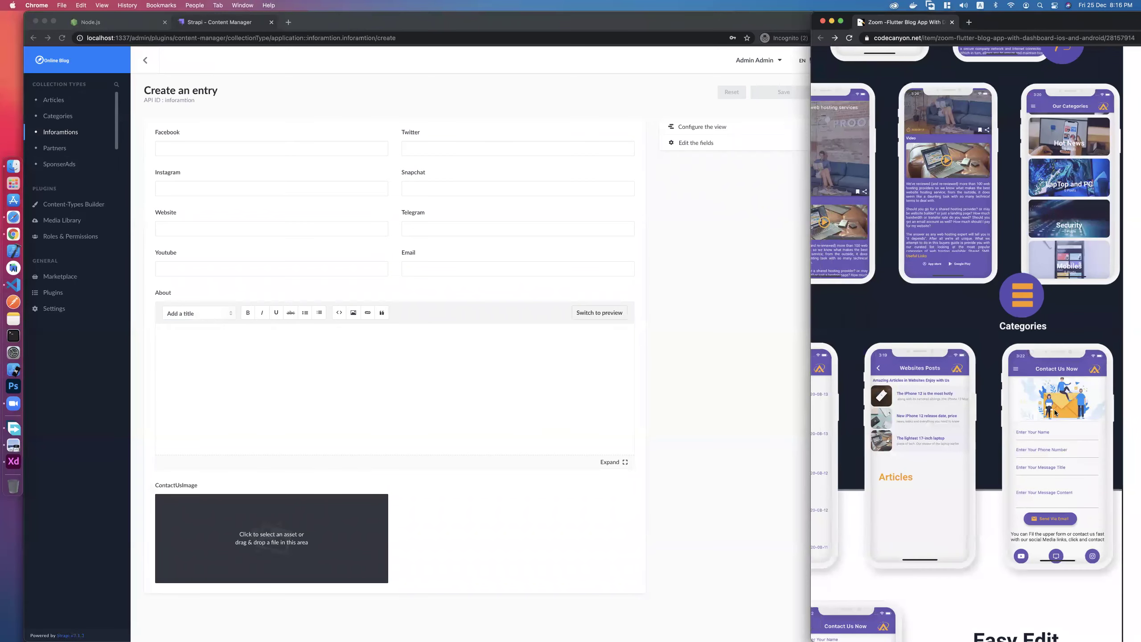
left_click(55, 148)
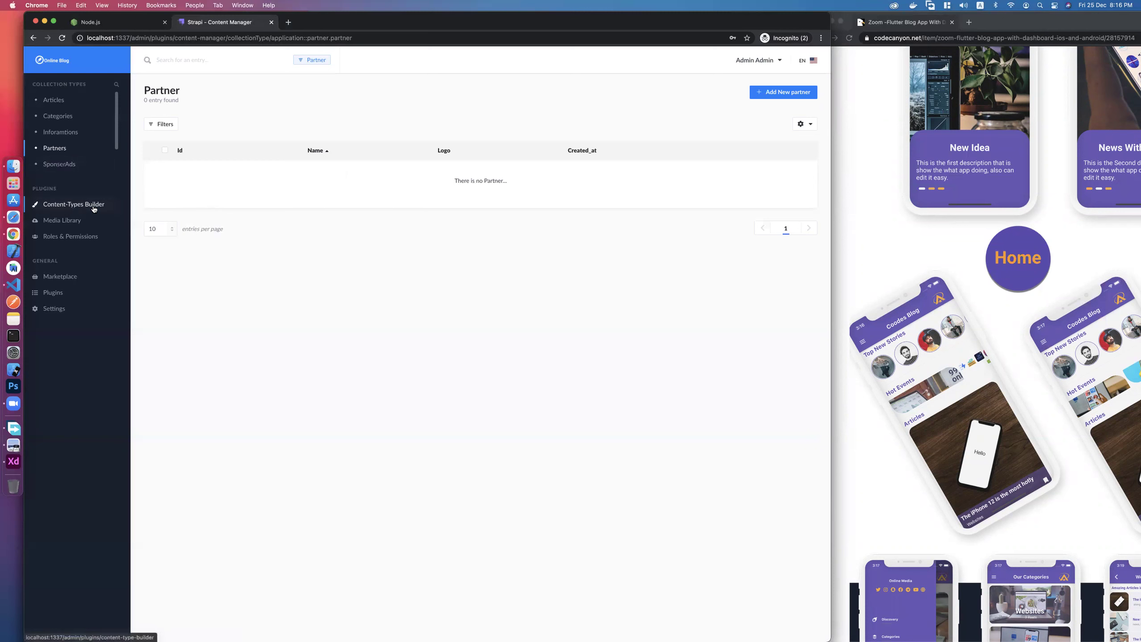
Turn off responsive friendly upload in the Media Library settings and save.
left_click(76, 311)
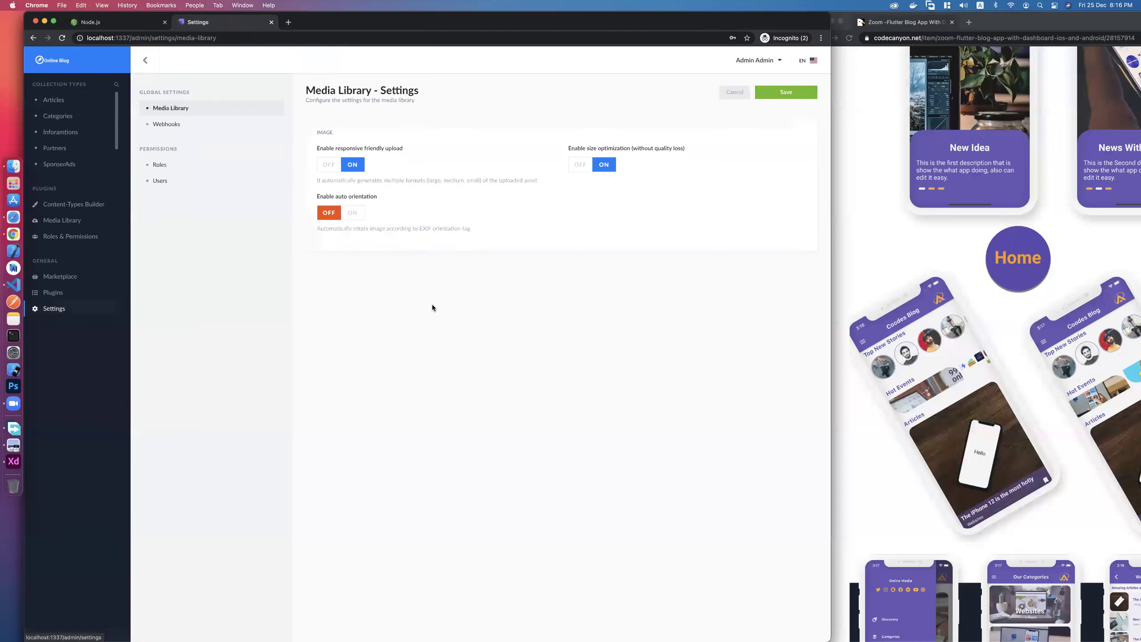
left_click(330, 166)
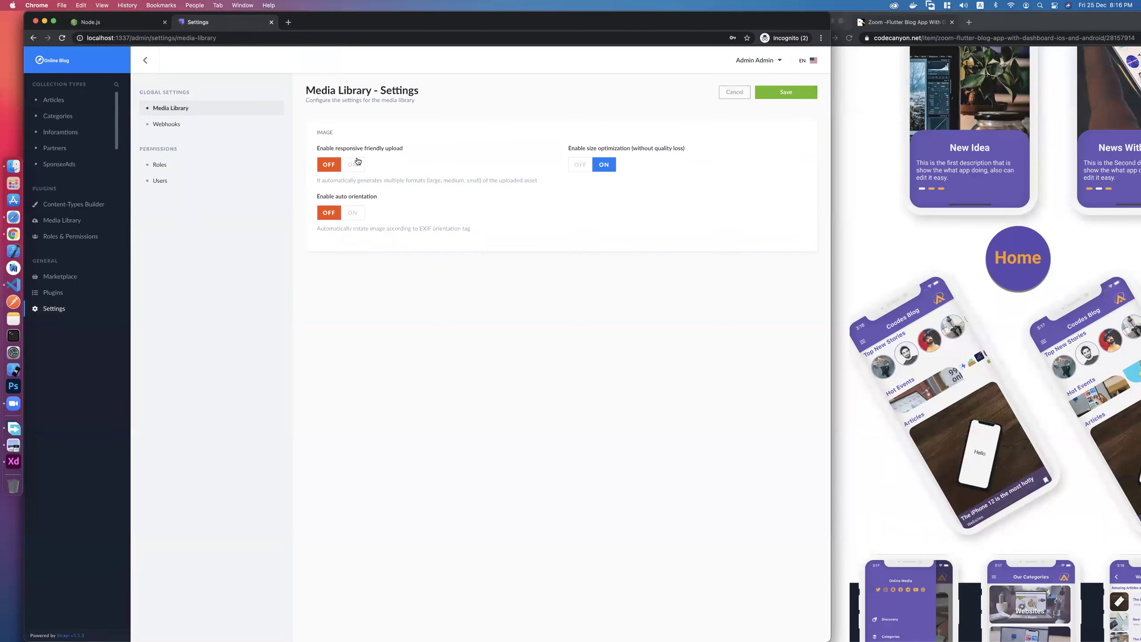
left_click(780, 96)
Look through the admin Roles and Users lists in the permissions settings.
left_click(174, 169)
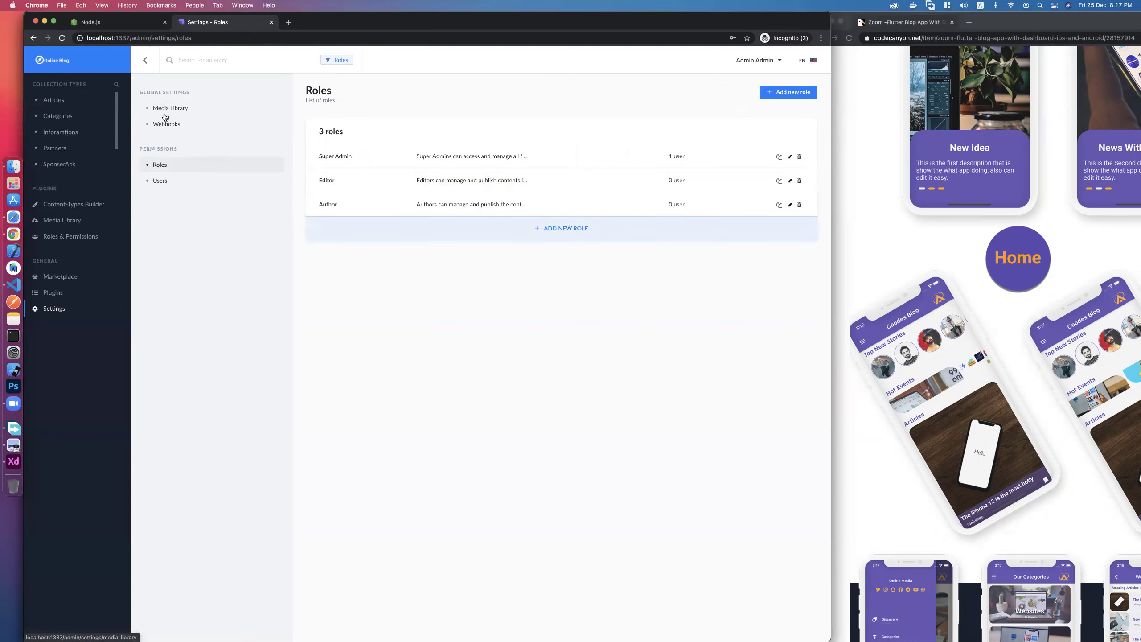
left_click(176, 181)
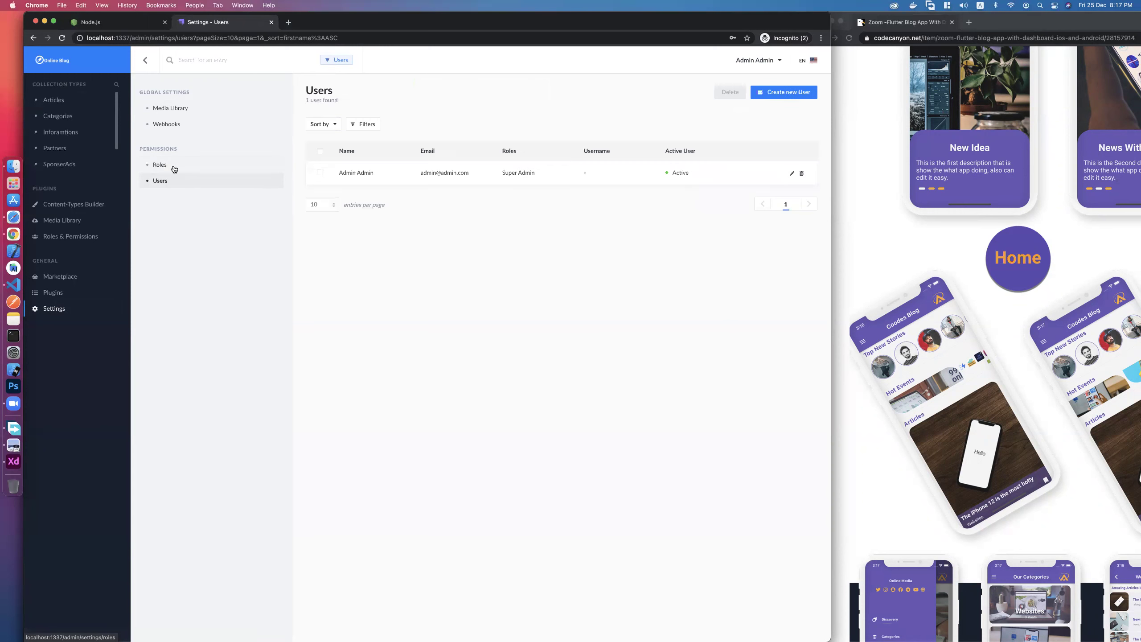
left_click(175, 169)
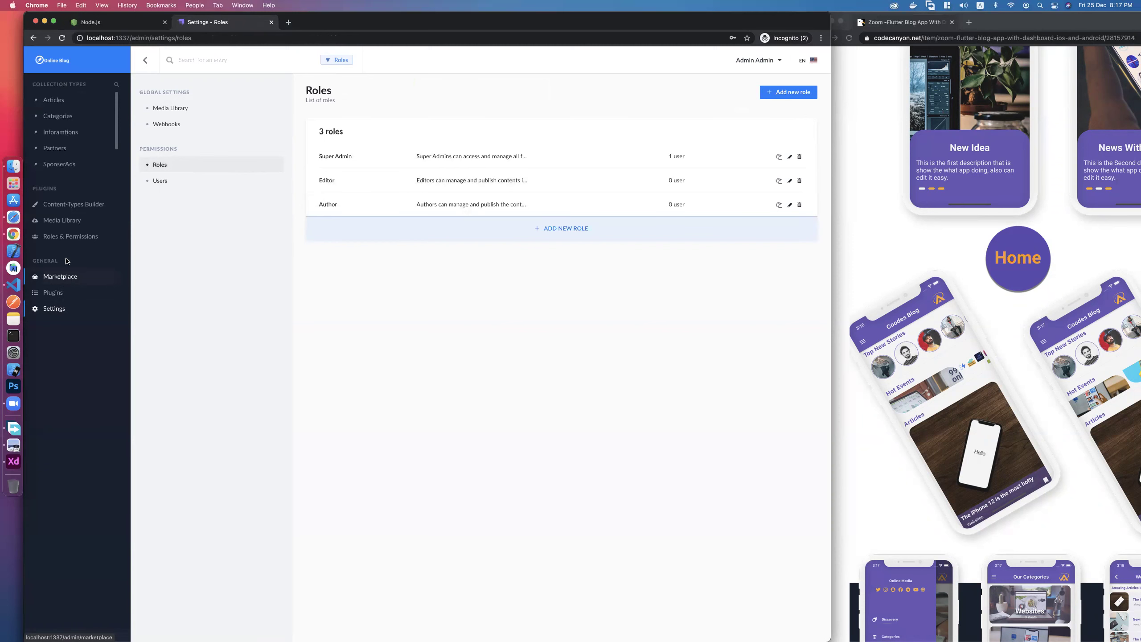
Edit the Public role under Roles & Permissions, allowing all Category actions and all Article actions except delete and update.
left_click(80, 235)
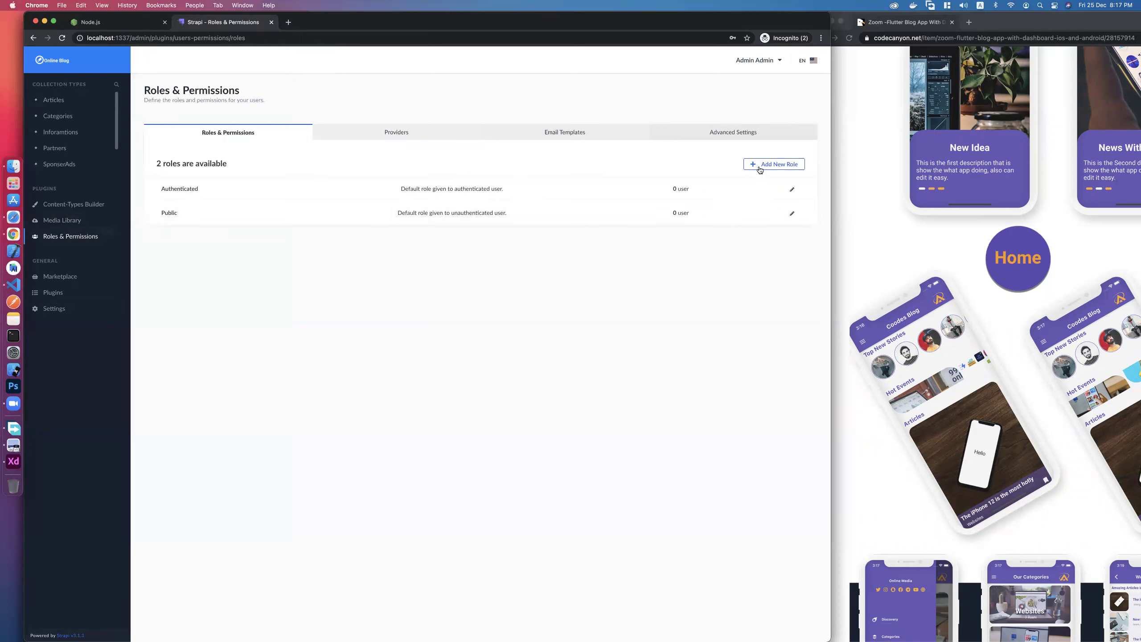
left_click(792, 213)
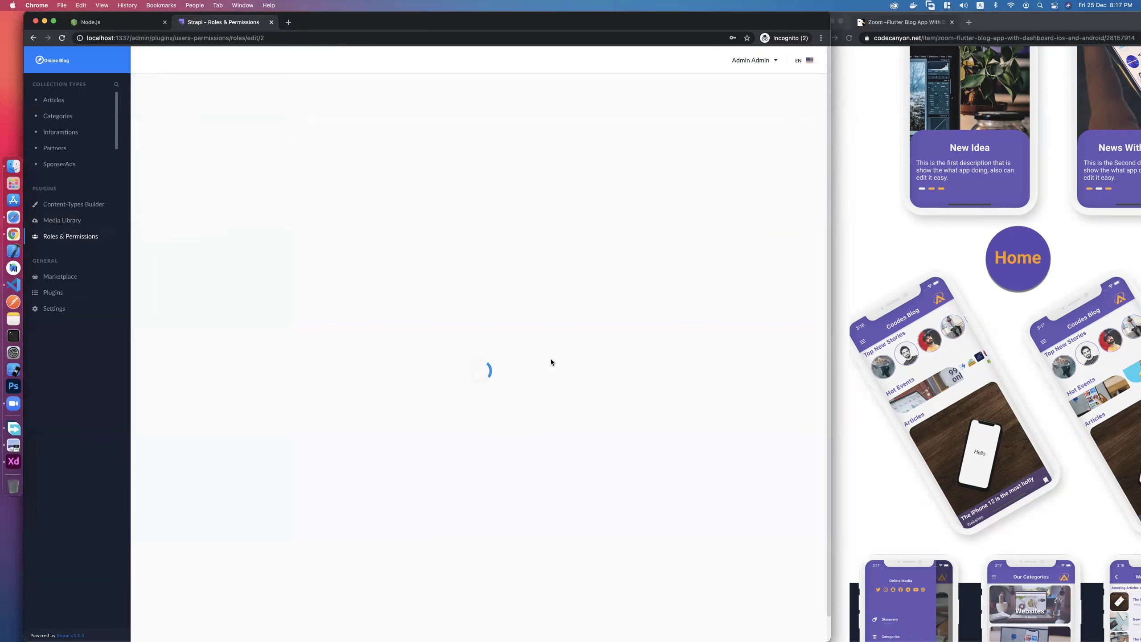
scroll(557, 360, "down", 2)
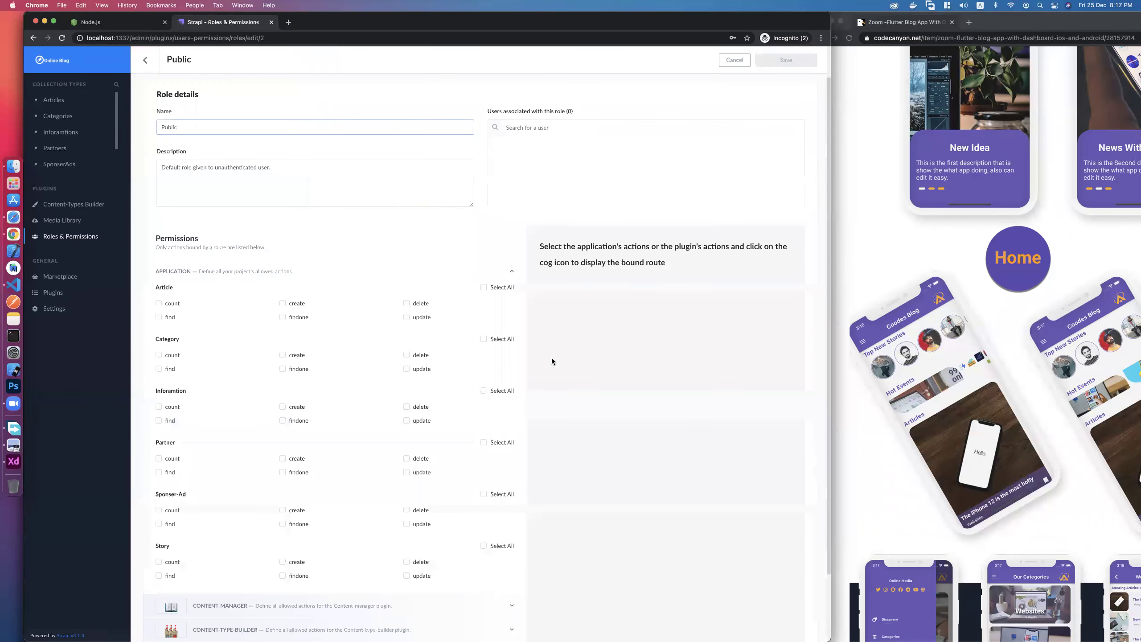
left_click(484, 287)
left_click(484, 340)
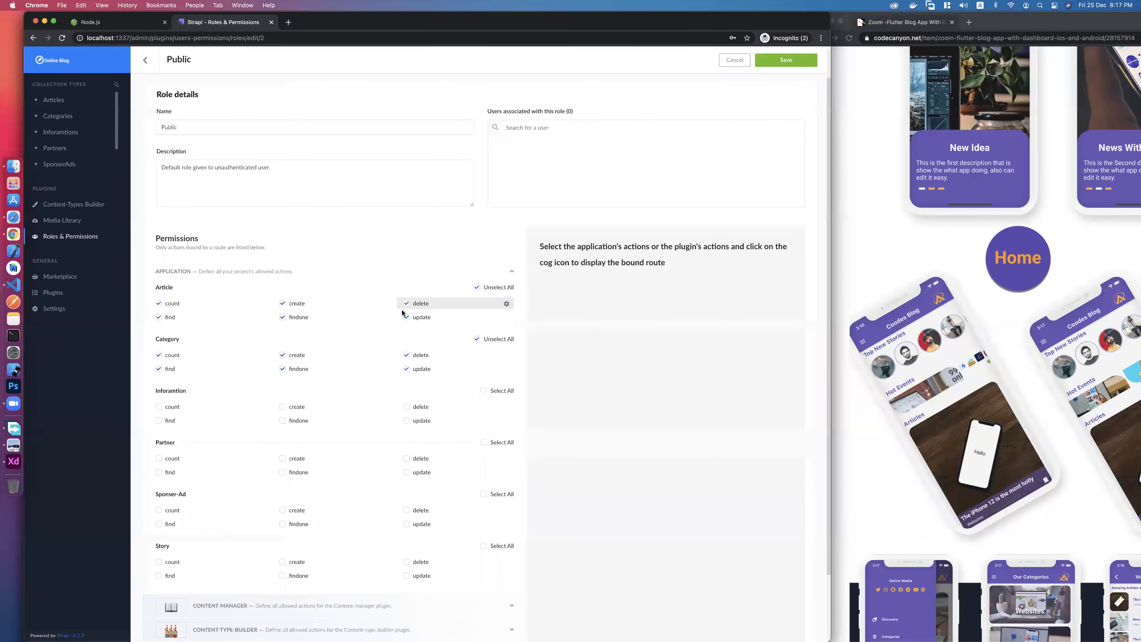
left_click(406, 304)
left_click(407, 317)
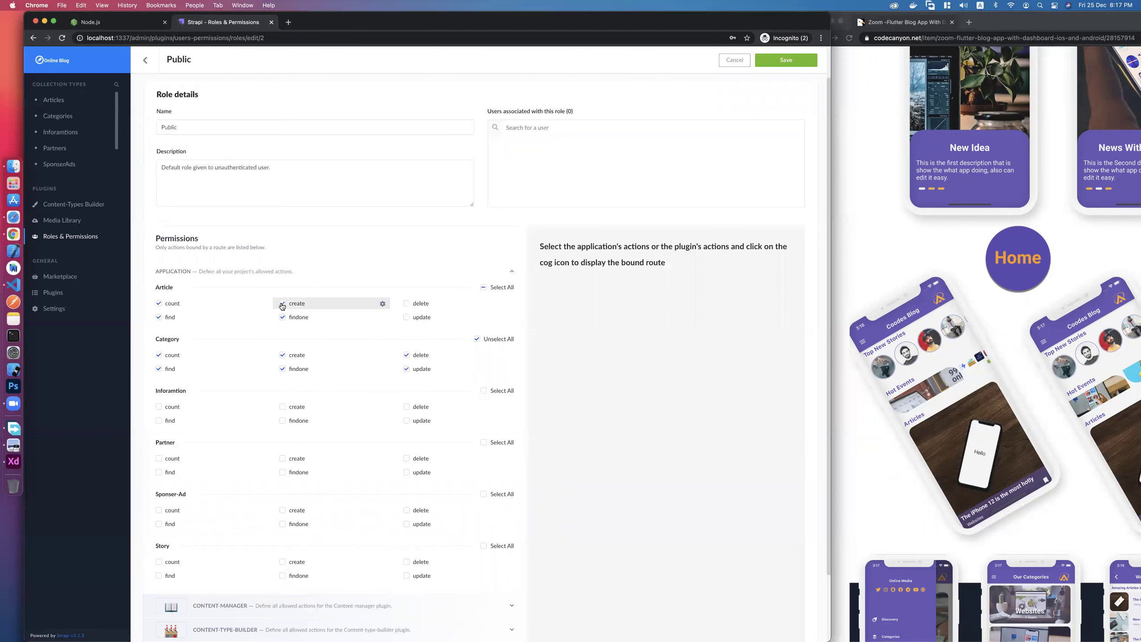
Allow all Inforamtion, Partner, Sponser-Ad and Story actions for the Public role and save it.
left_click(483, 390)
scroll(477, 372, "down", 2)
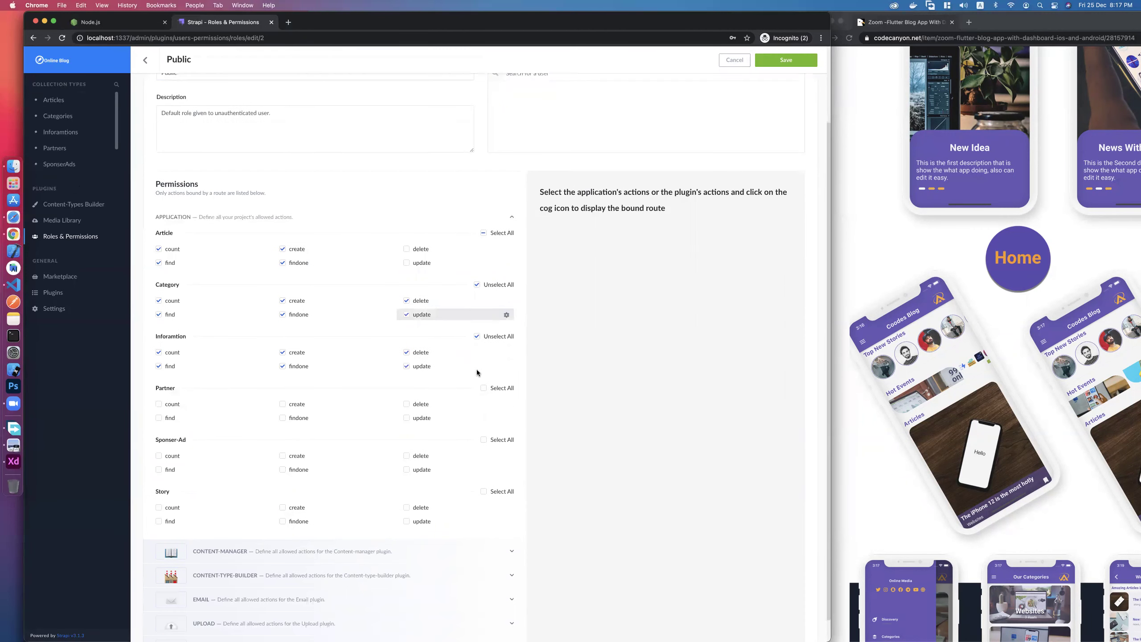
left_click(482, 383)
scroll(473, 359, "down", 1)
left_click(484, 412)
left_click(485, 465)
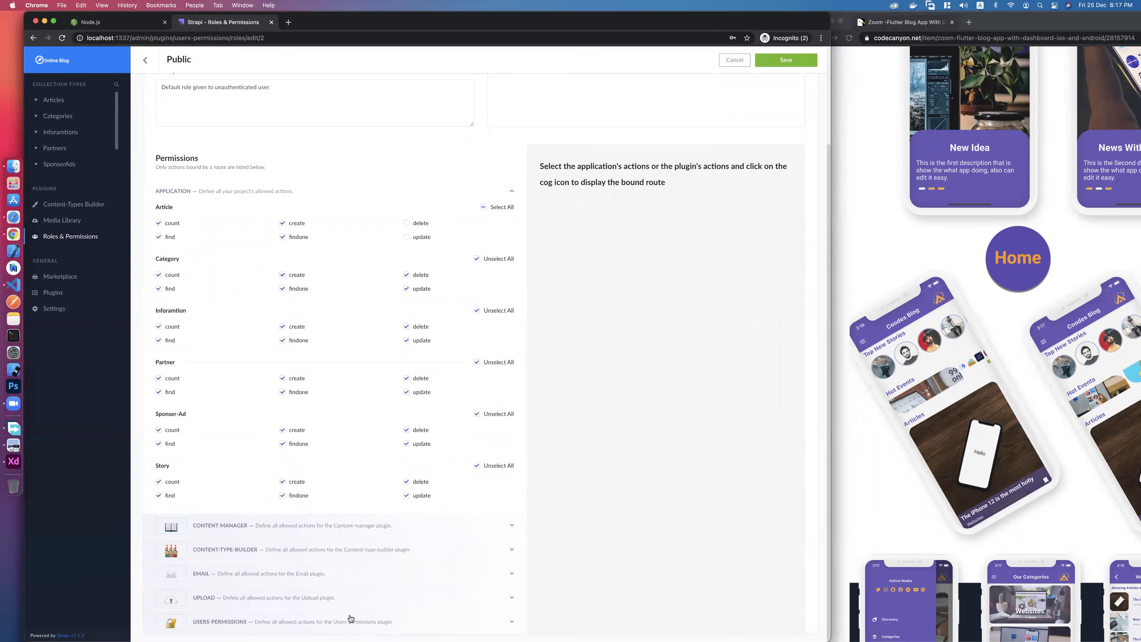
scroll(741, 153, "up", 3)
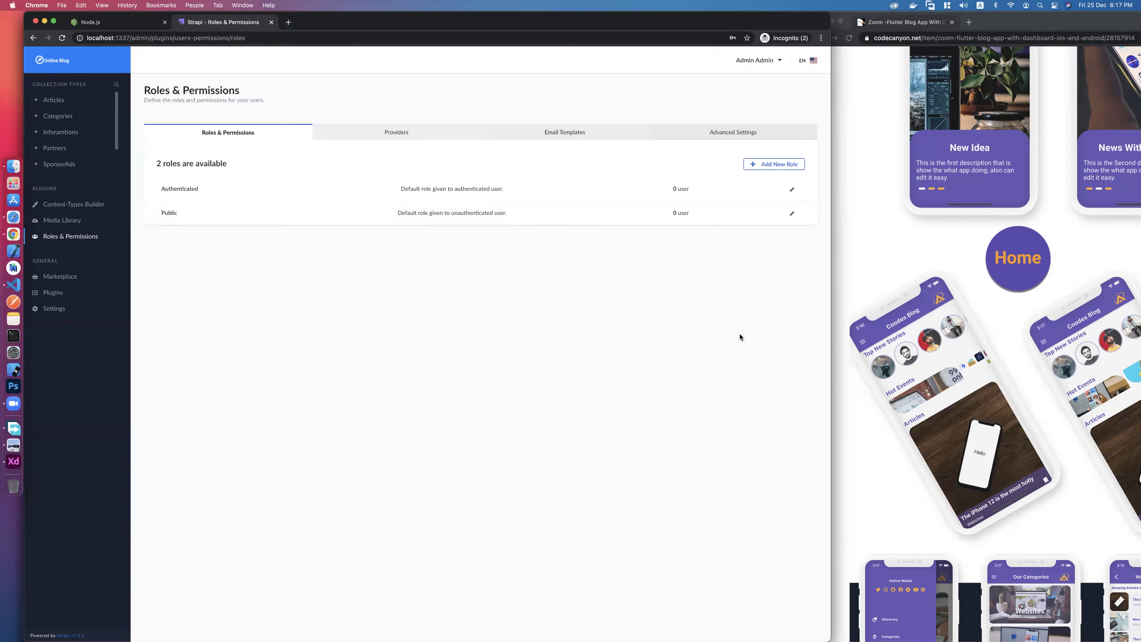
Start a new entry in the Categories collection.
left_click(65, 119)
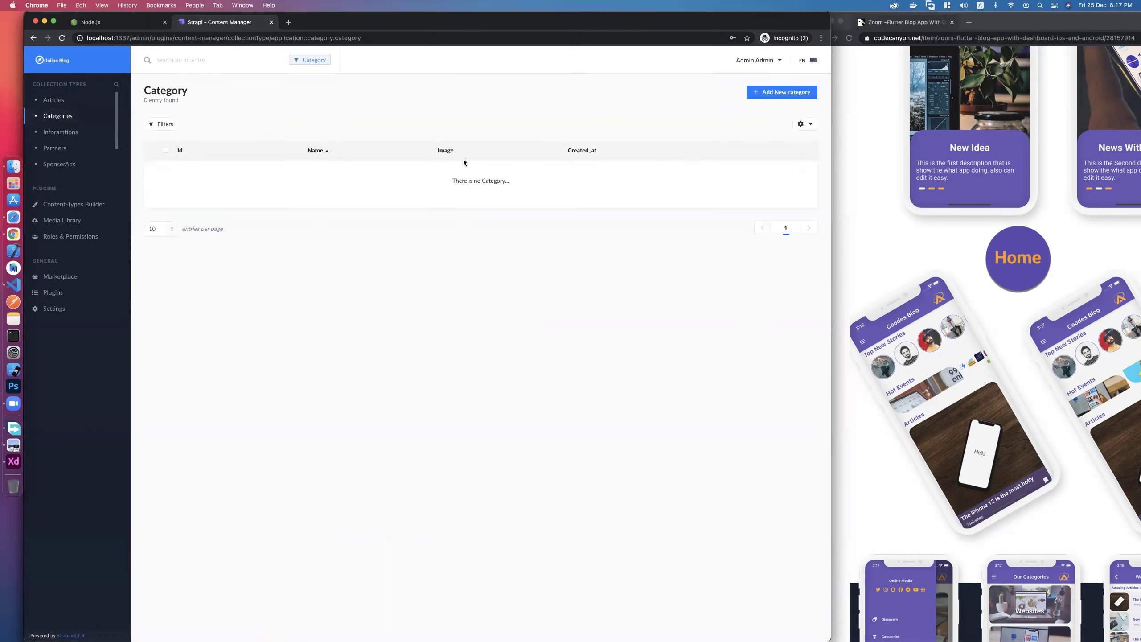
left_click(781, 96)
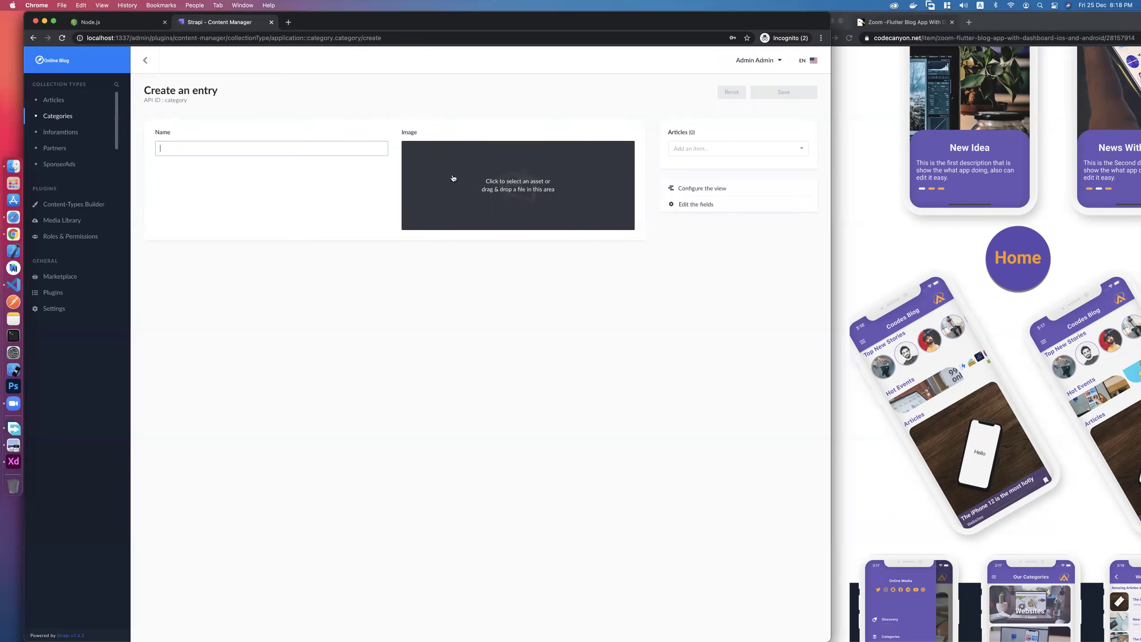
Open the youtube.com/freelance4arabs channel in a new browser tab.
left_click(288, 22)
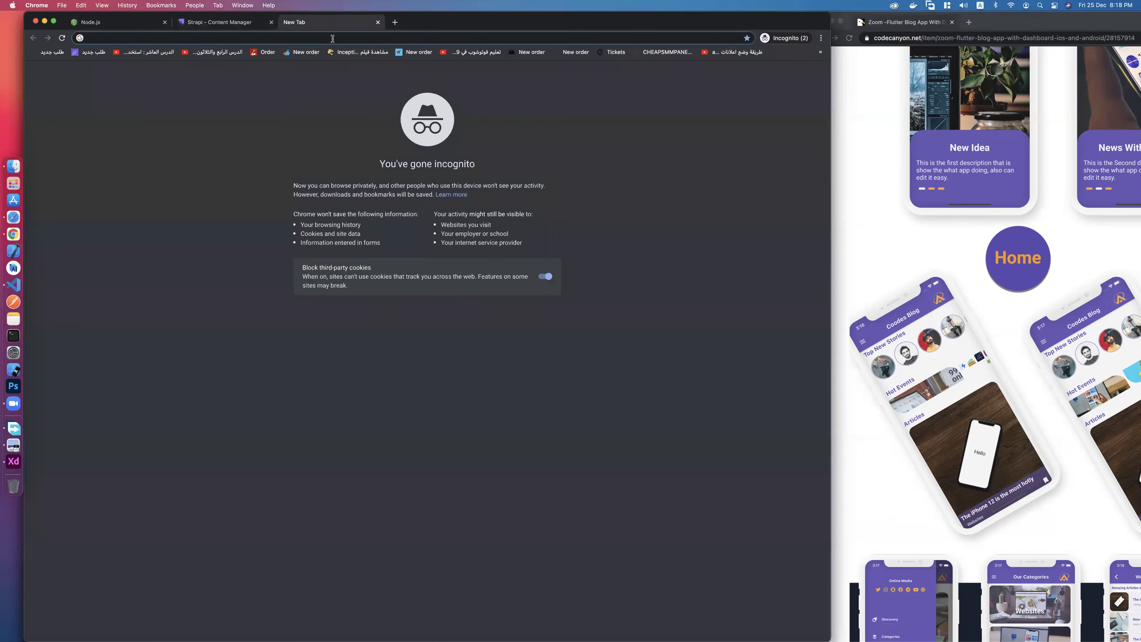
type("free")
key("BackSpace")
key("BackSpace")
key("BackSpace")
key("BackSpace")
type("yo")
key("Right")
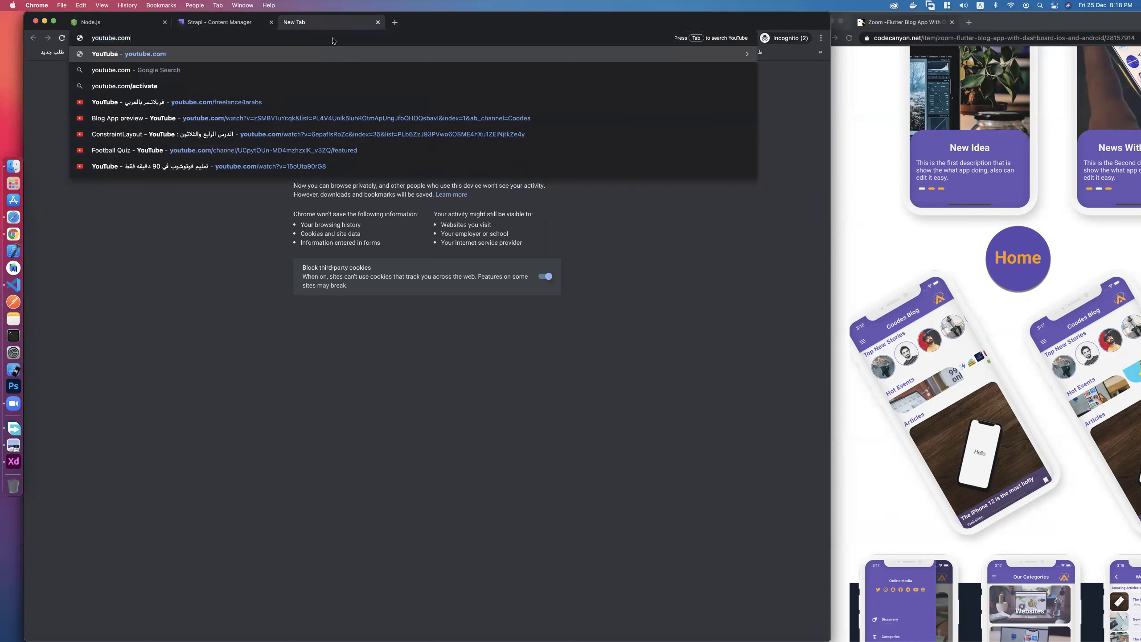
type("/free")
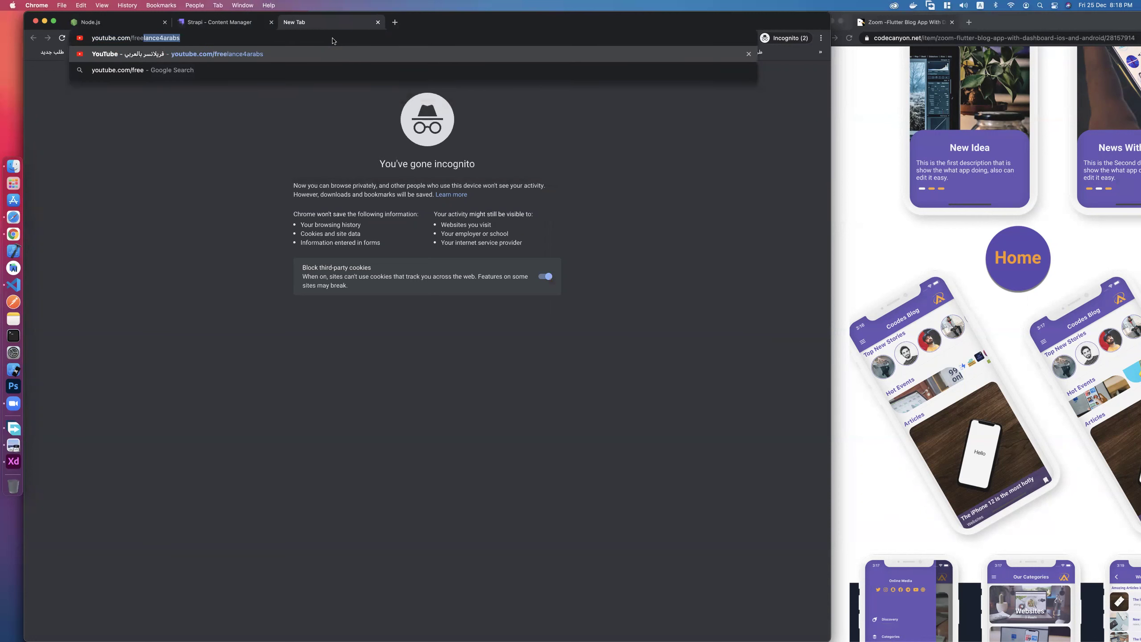
key("Return")
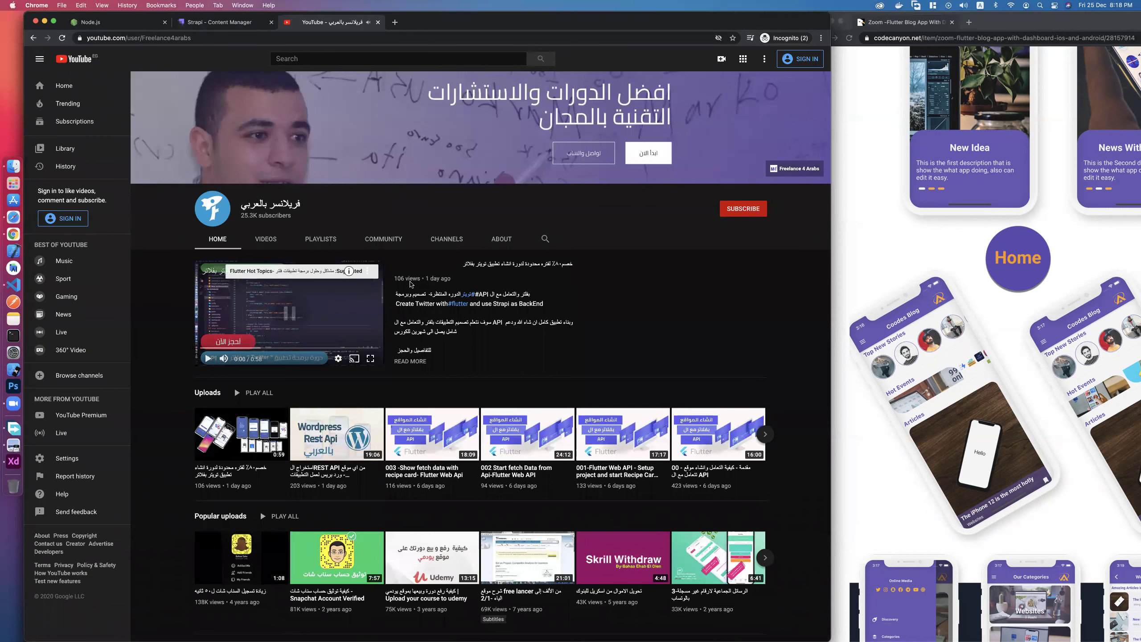
View the YouTube channel's playlists for category ideas and return to the new category entry in Strapi.
left_click(215, 22)
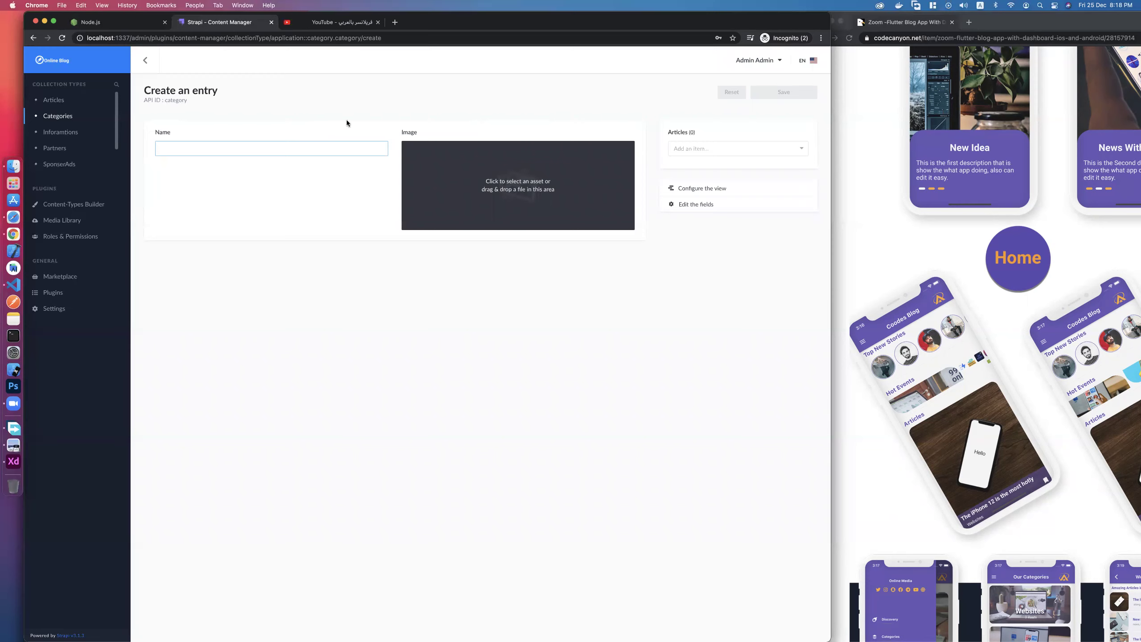
left_click(317, 23)
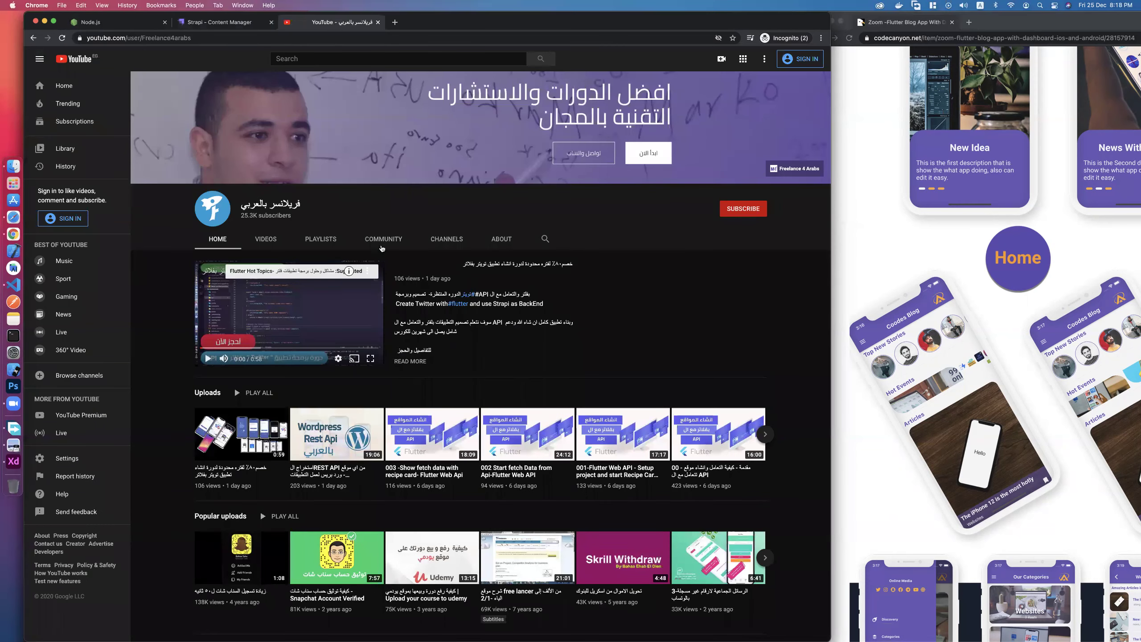
left_click(321, 238)
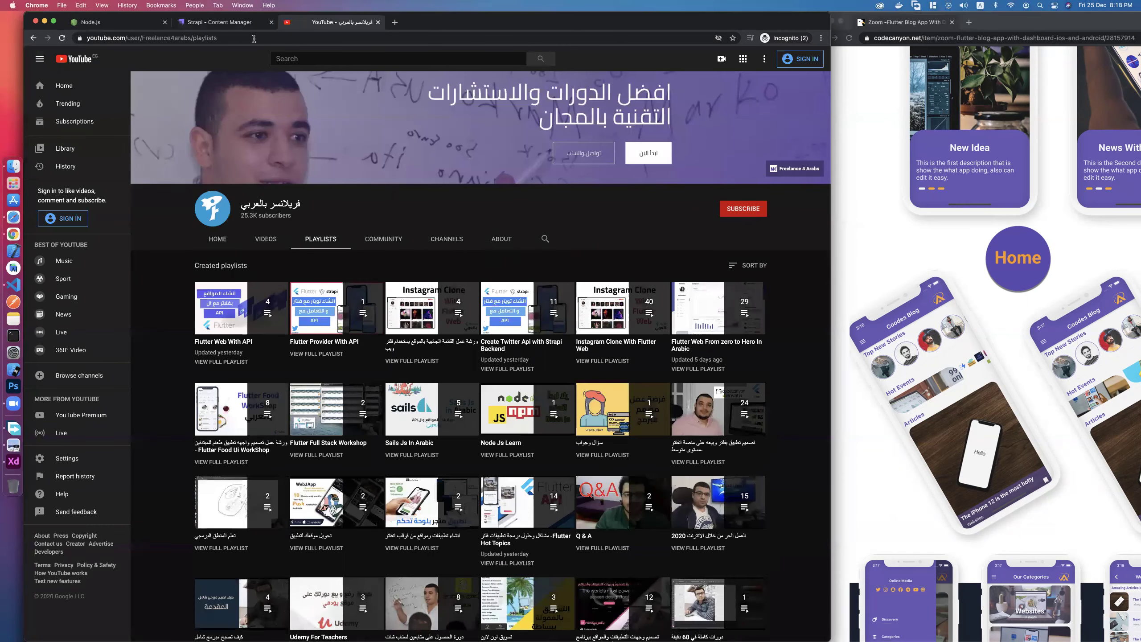
left_click(241, 25)
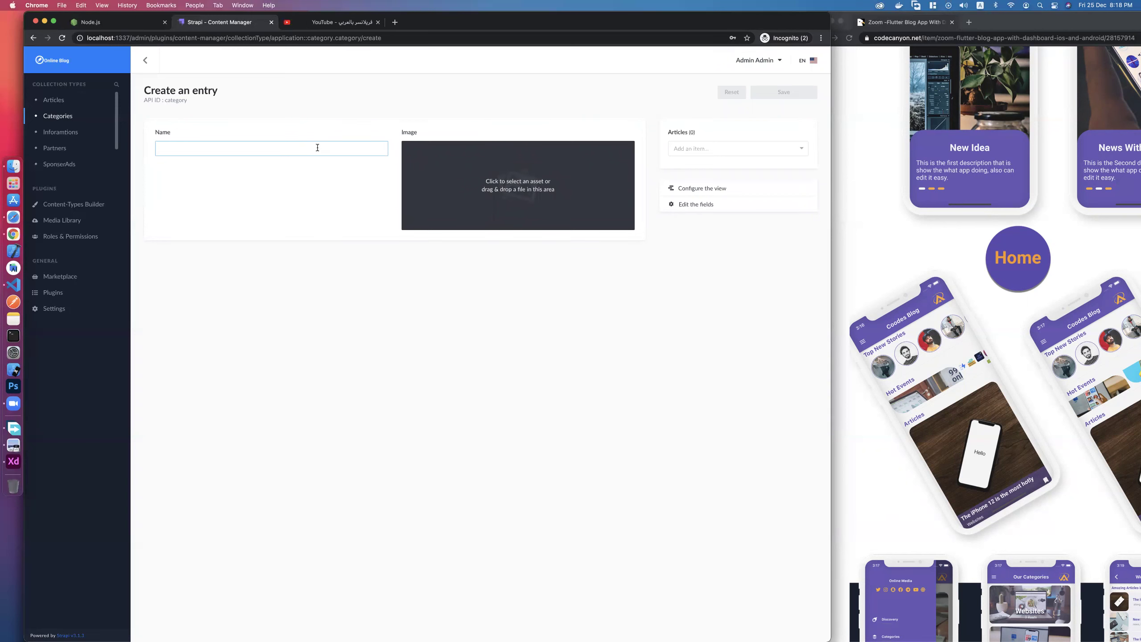
Name the category Programming and open the upload-from-URL option for its image.
type("Programming")
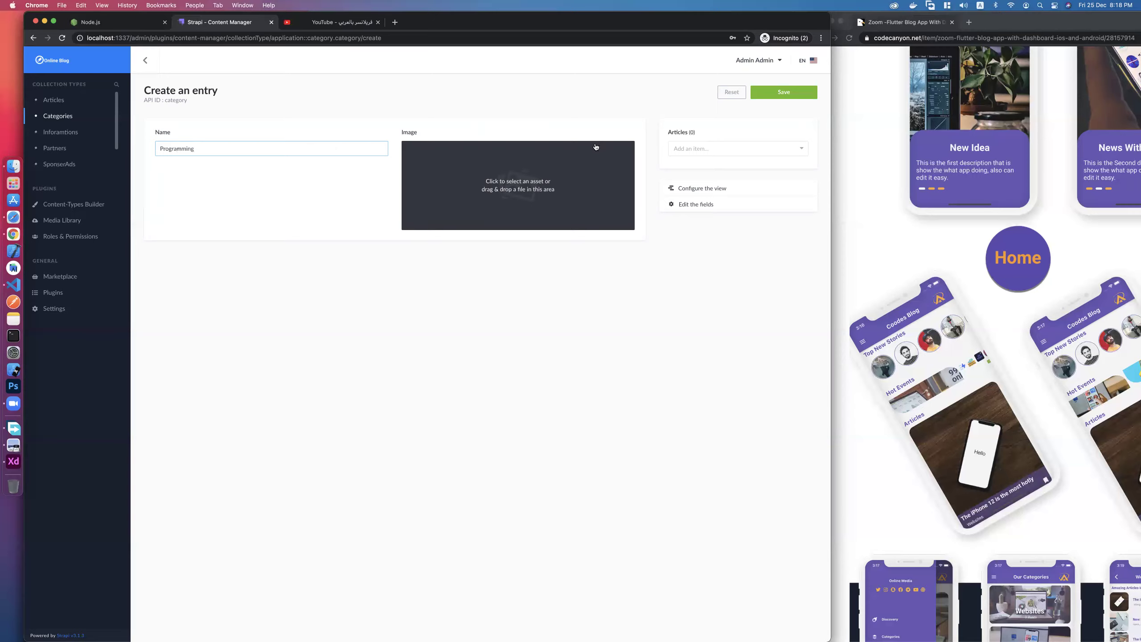
left_click(597, 150)
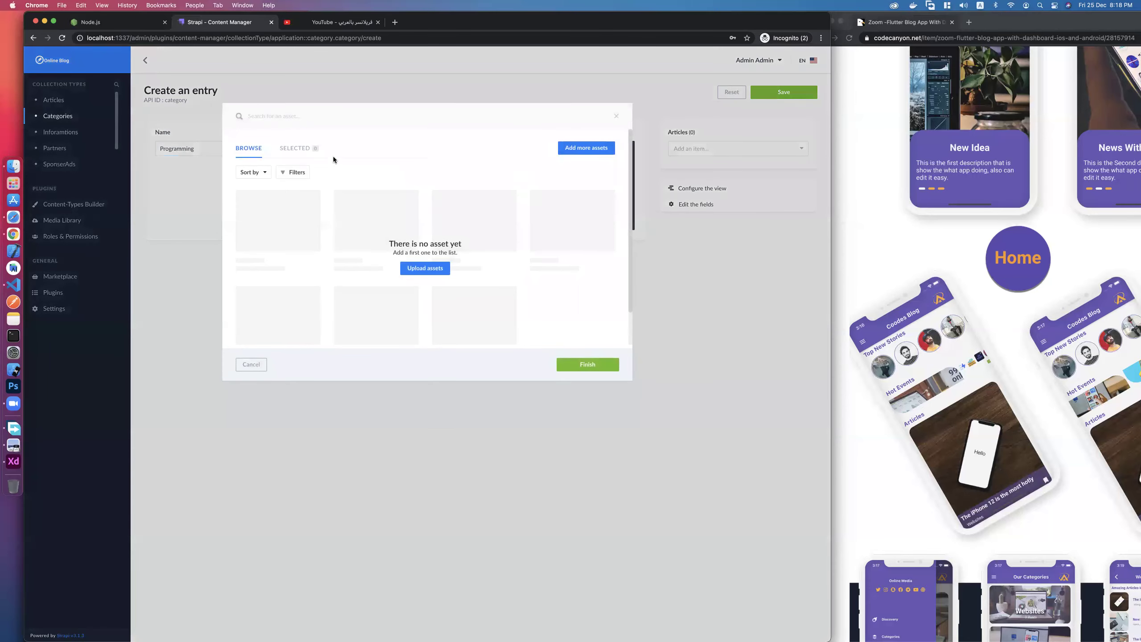
left_click(579, 149)
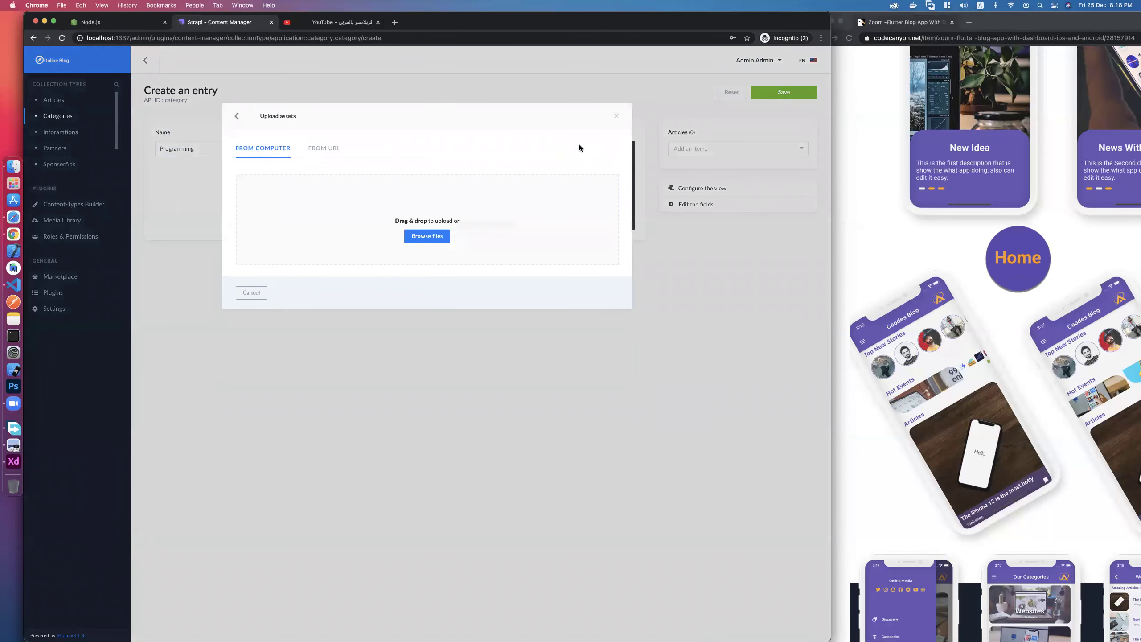
left_click(325, 150)
Open Unsplash in a new browser tab and search its photos for "programing".
left_click(394, 22)
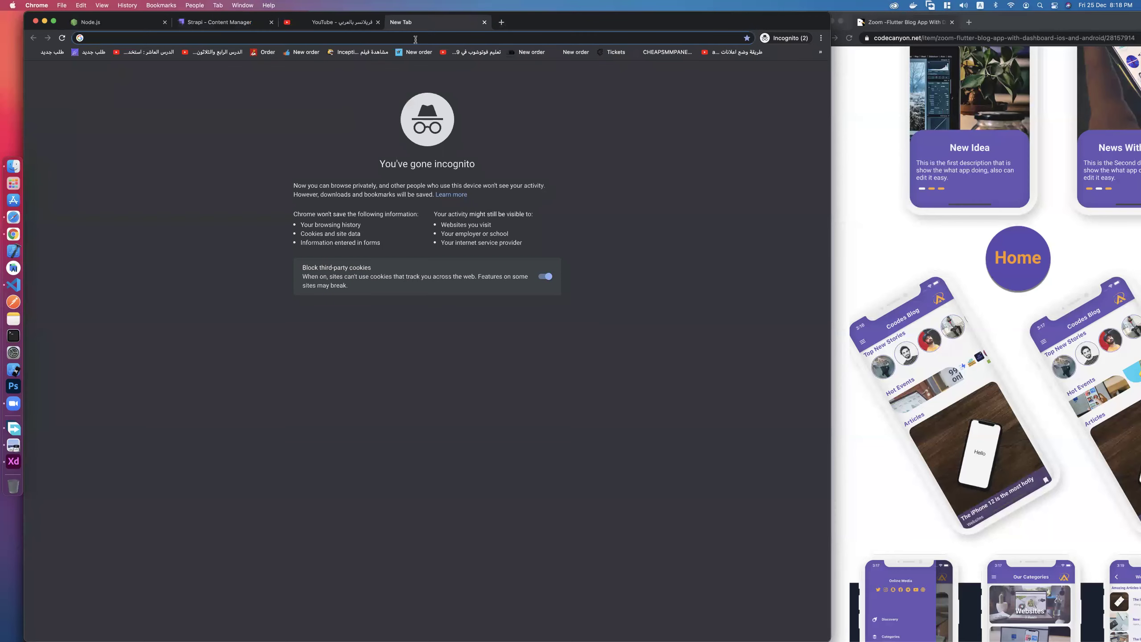
type("un")
key("Return")
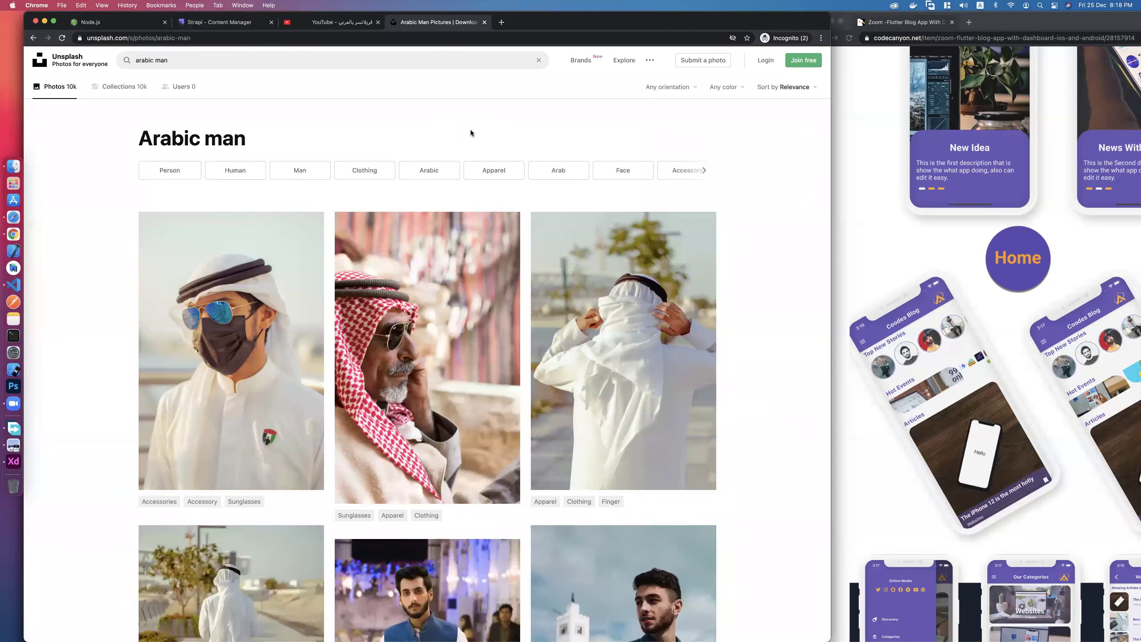
triple_click(151, 59)
type("pro")
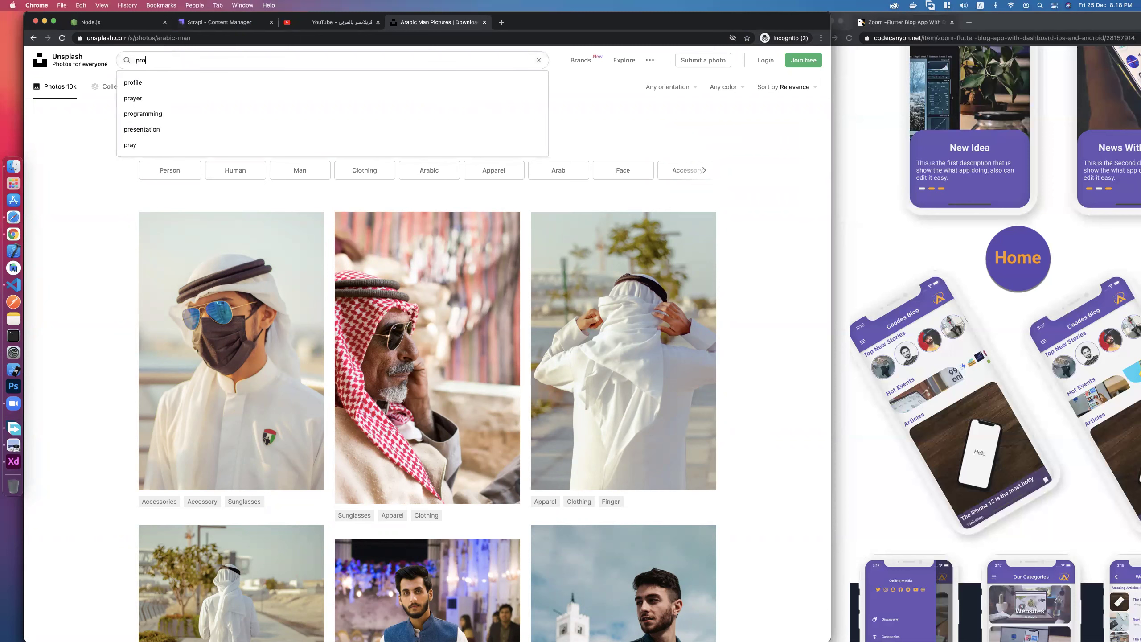
type("graming")
key("Return")
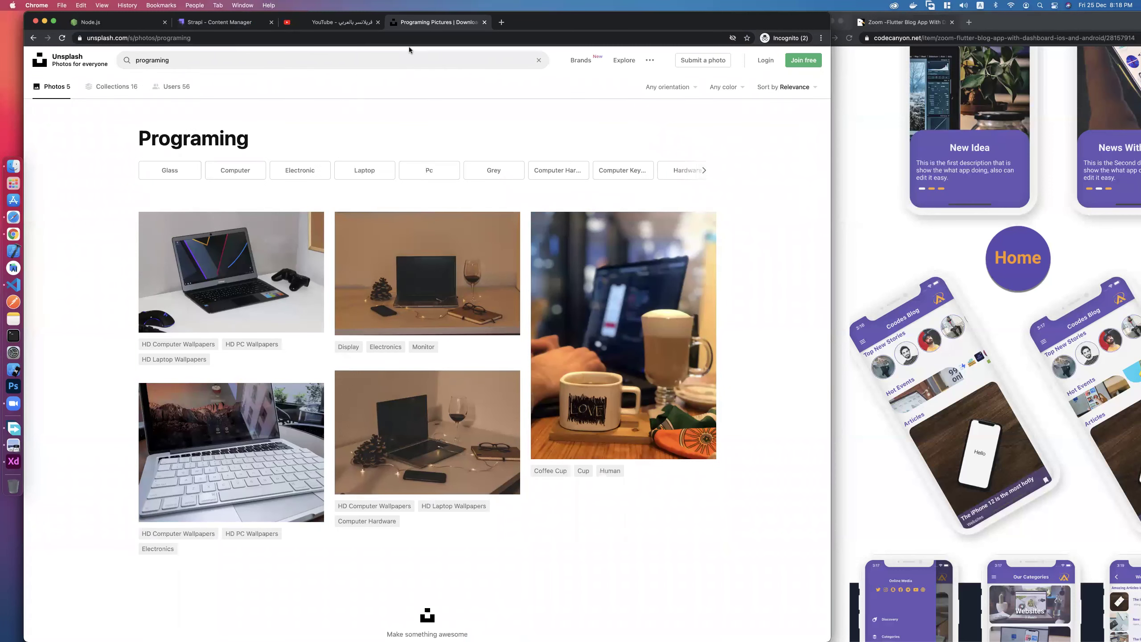
Copy the image address of the coffee cups and laptop photo and add it in Strapi as an asset from URL.
left_click(541, 233)
right_click(453, 270)
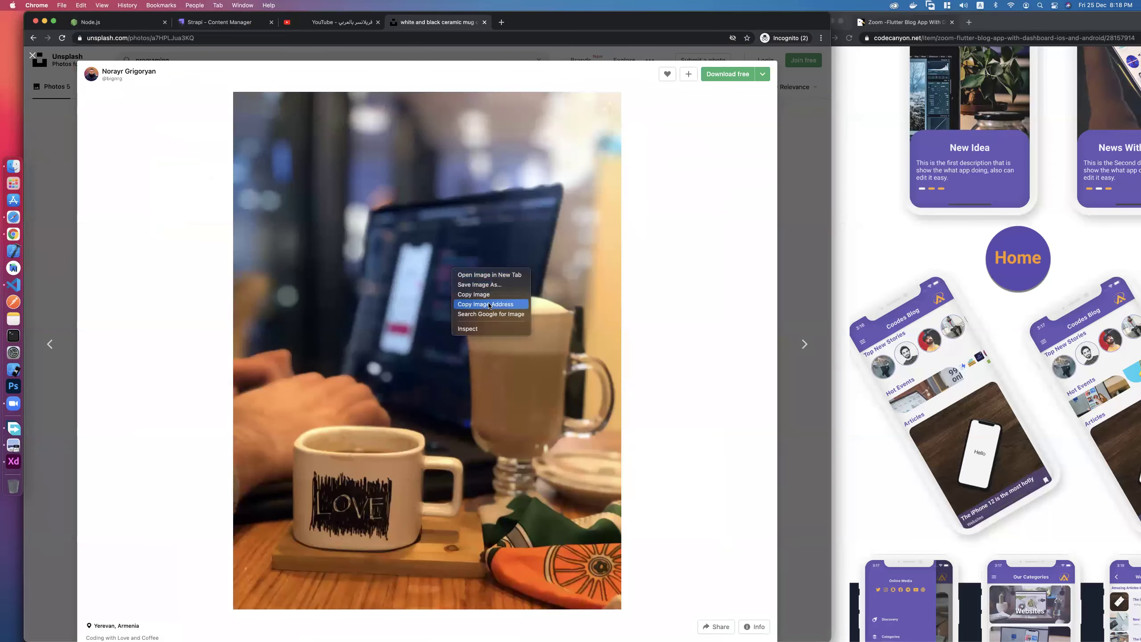
left_click(494, 305)
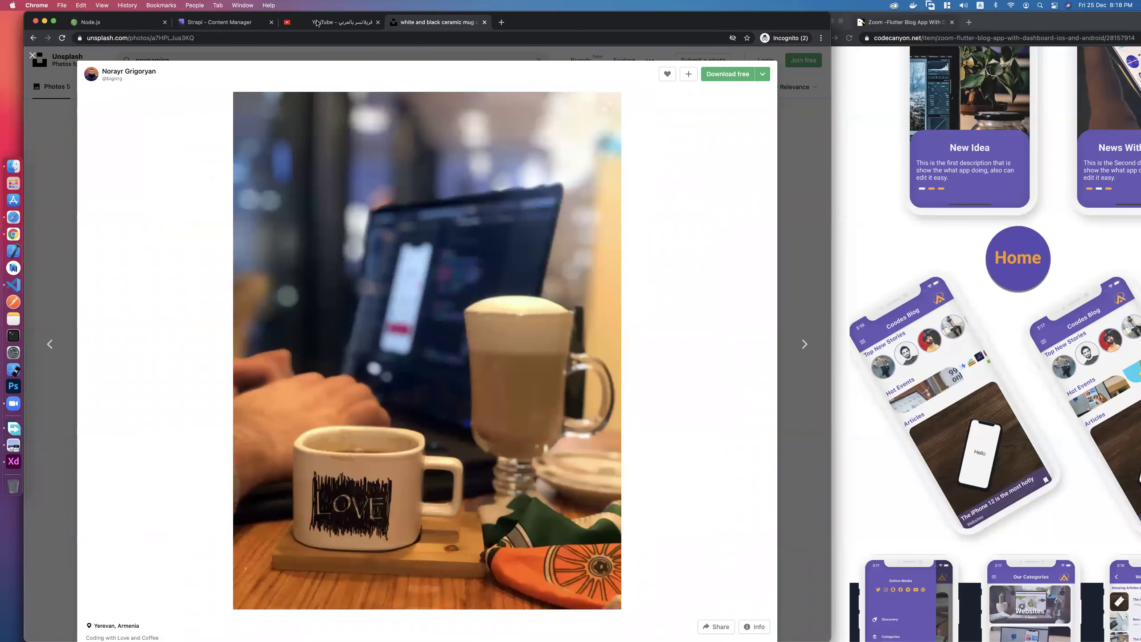
left_click(205, 22)
left_click(438, 205)
key("super+v")
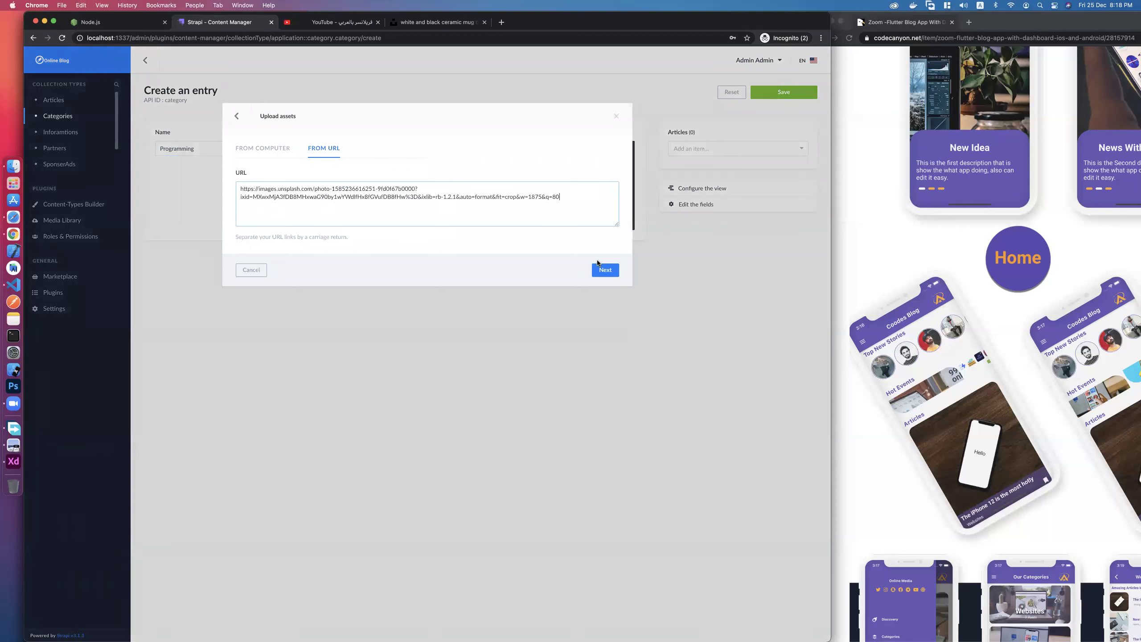
left_click(605, 270)
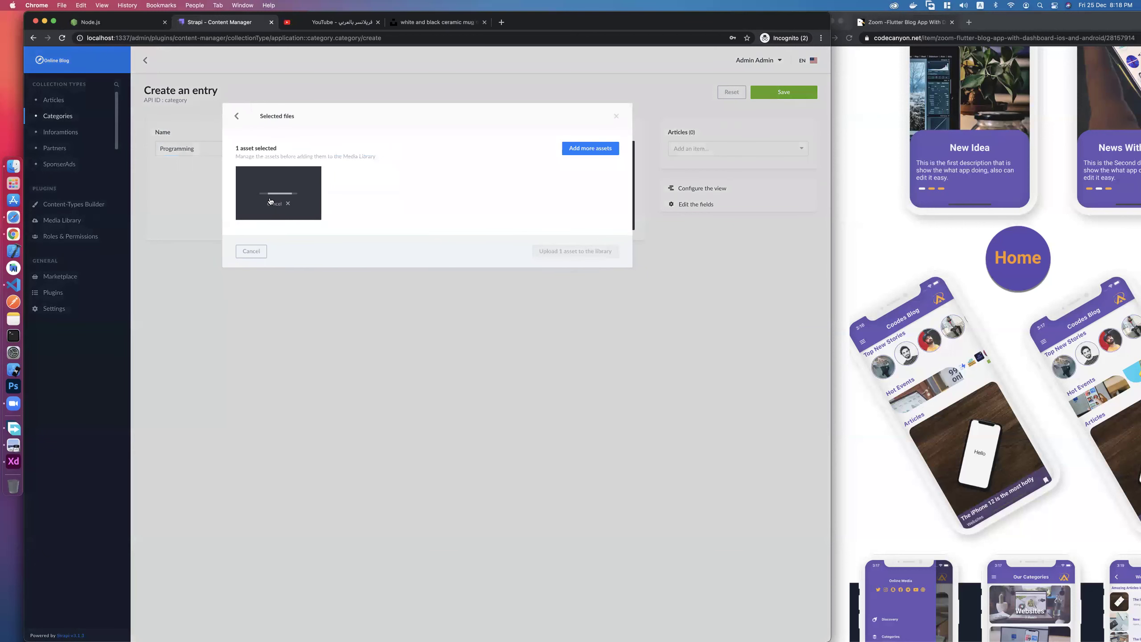
Upload the fetched photo to the library as the category image and save the Programming category.
left_click(558, 270)
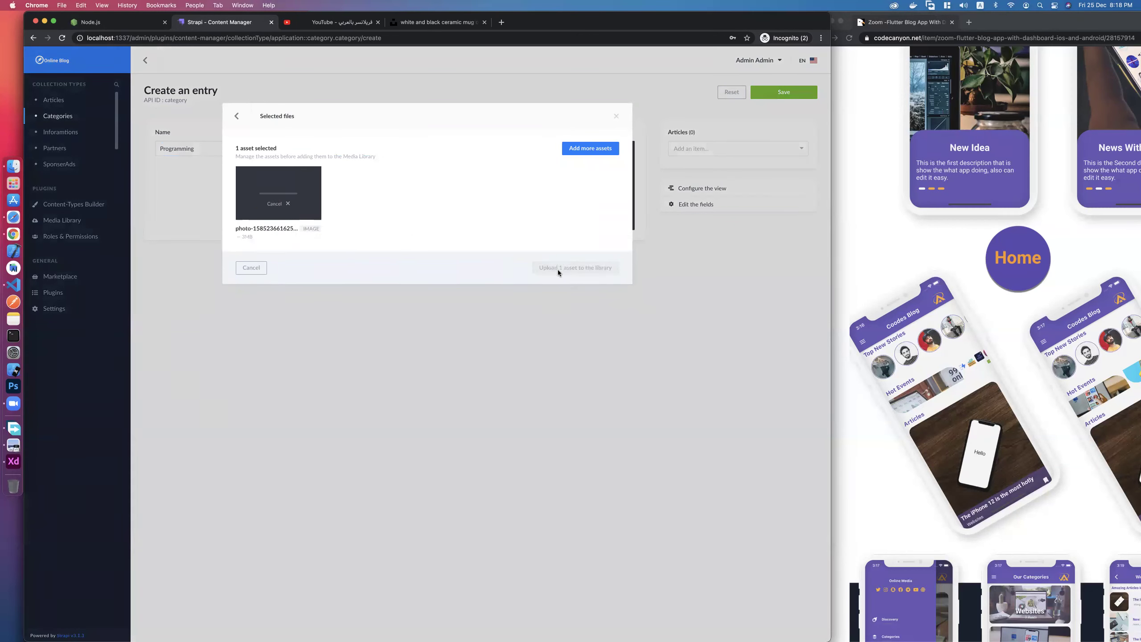
left_click(579, 291)
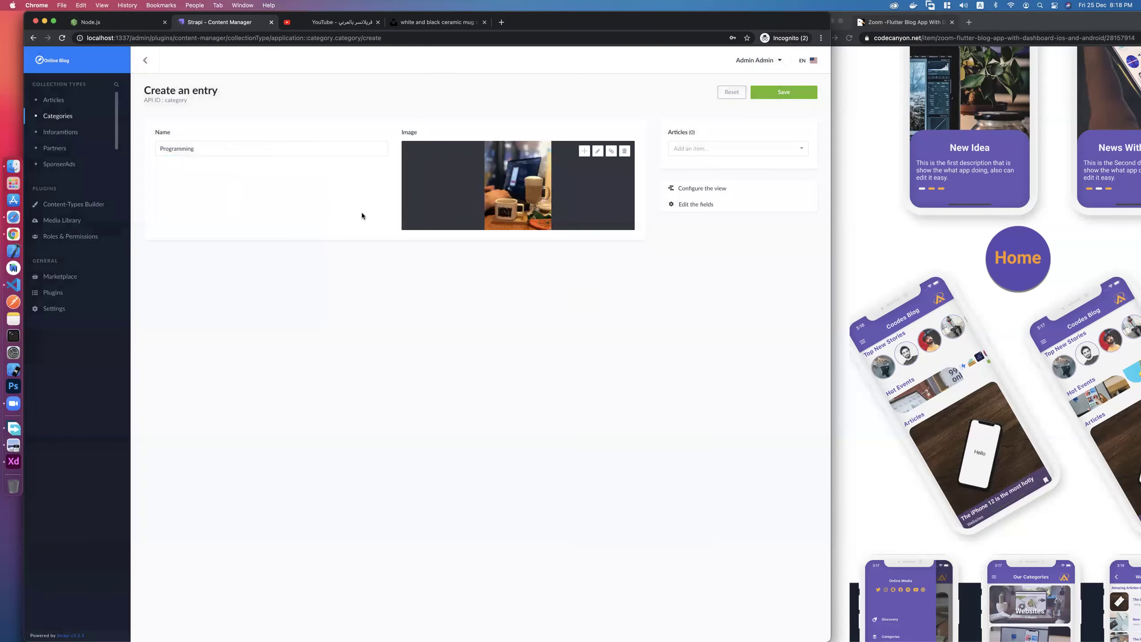
left_click(779, 97)
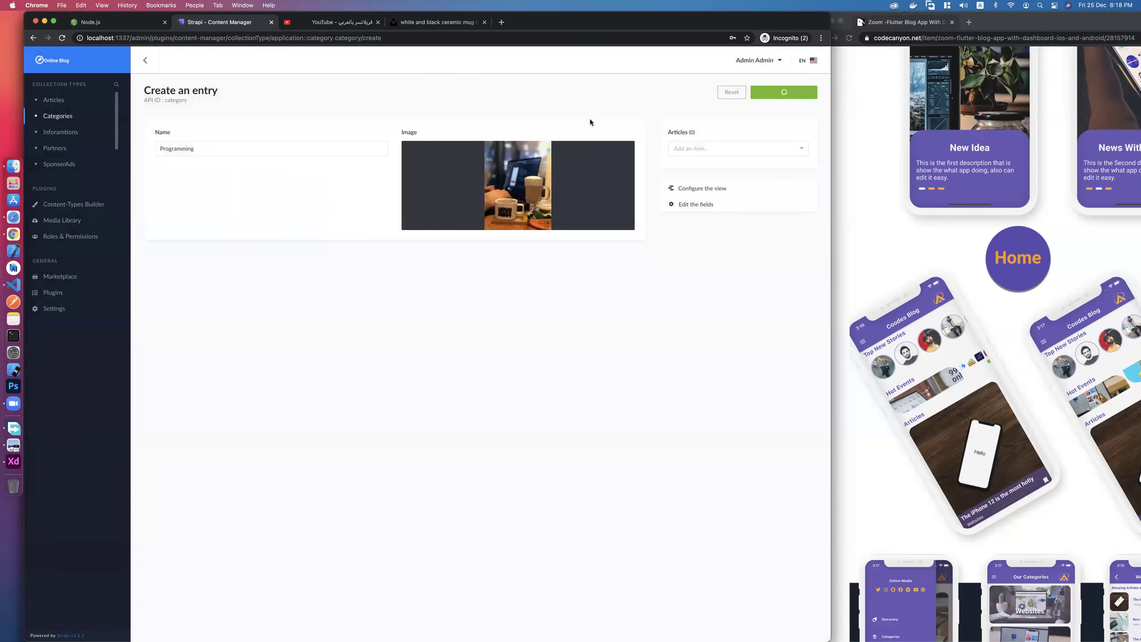
left_click(783, 94)
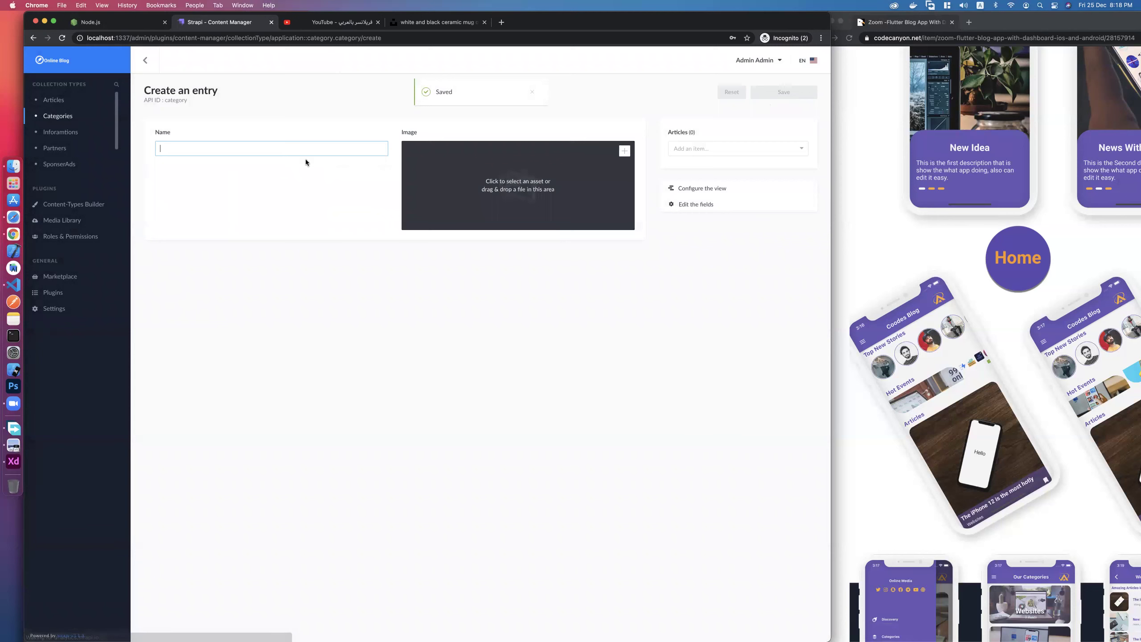
Name the new category Marketing and open the asset upload dialog for its image.
left_click(291, 149)
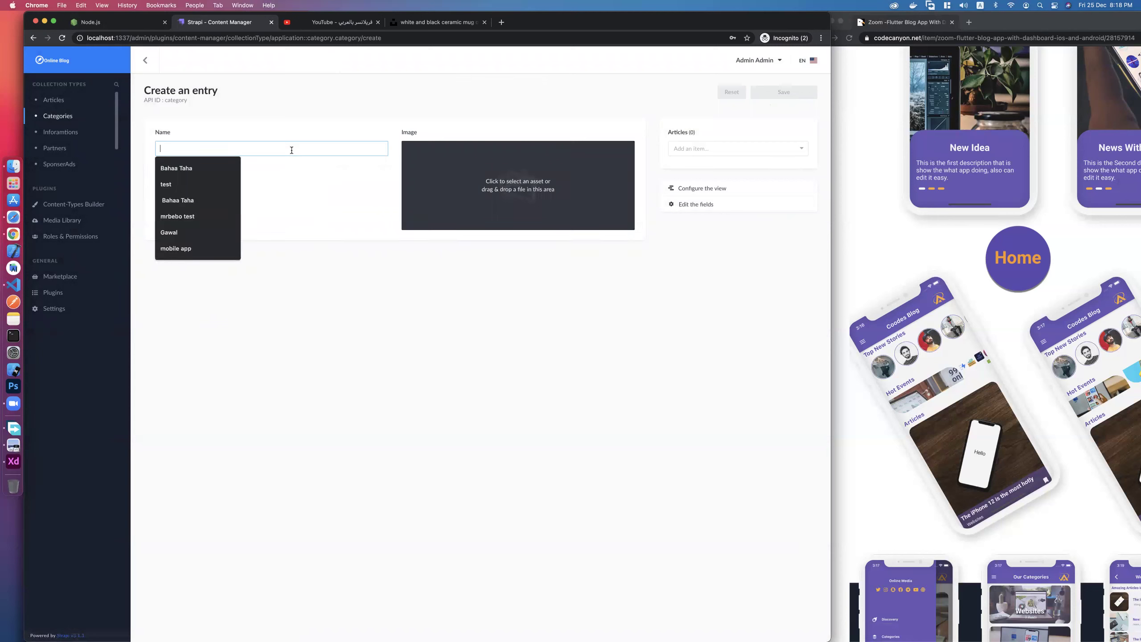
type("Marketing")
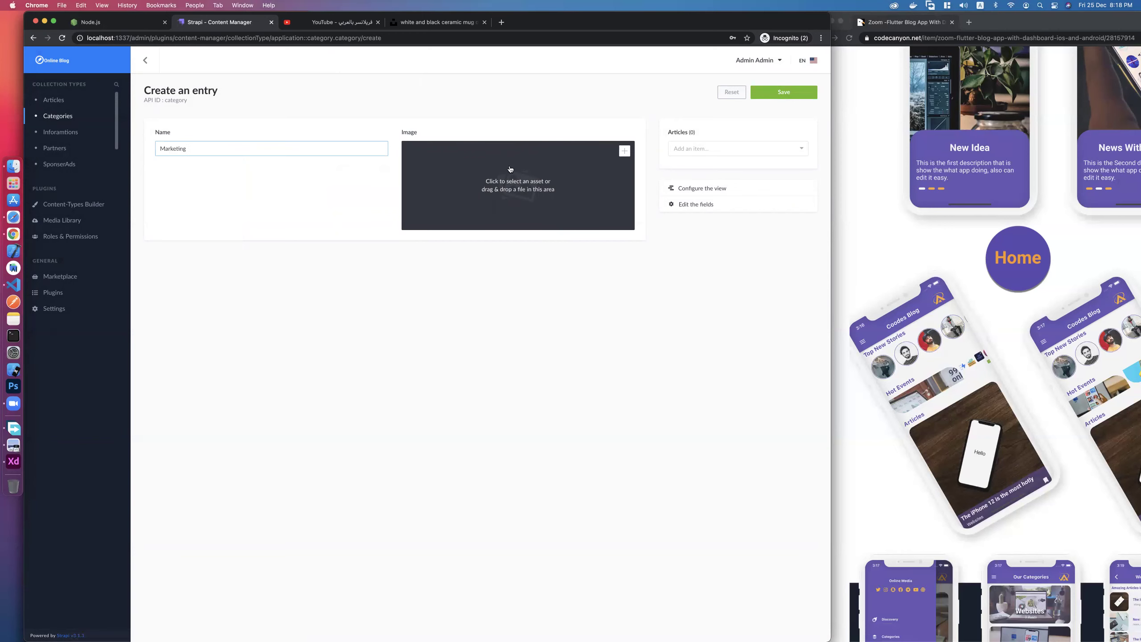
left_click(578, 159)
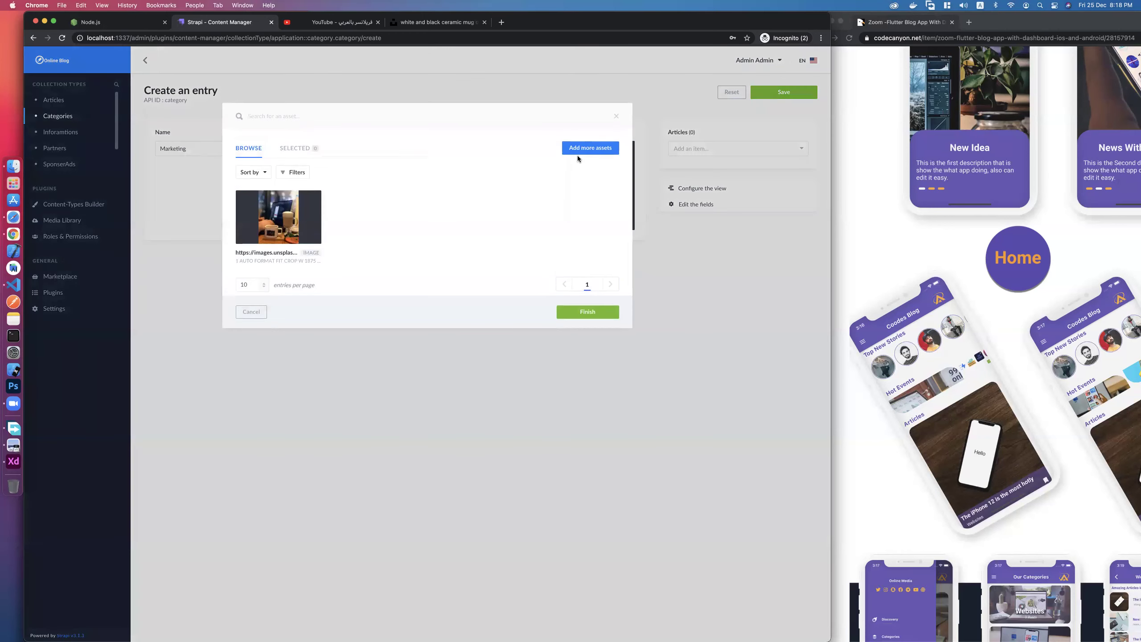
left_click(581, 152)
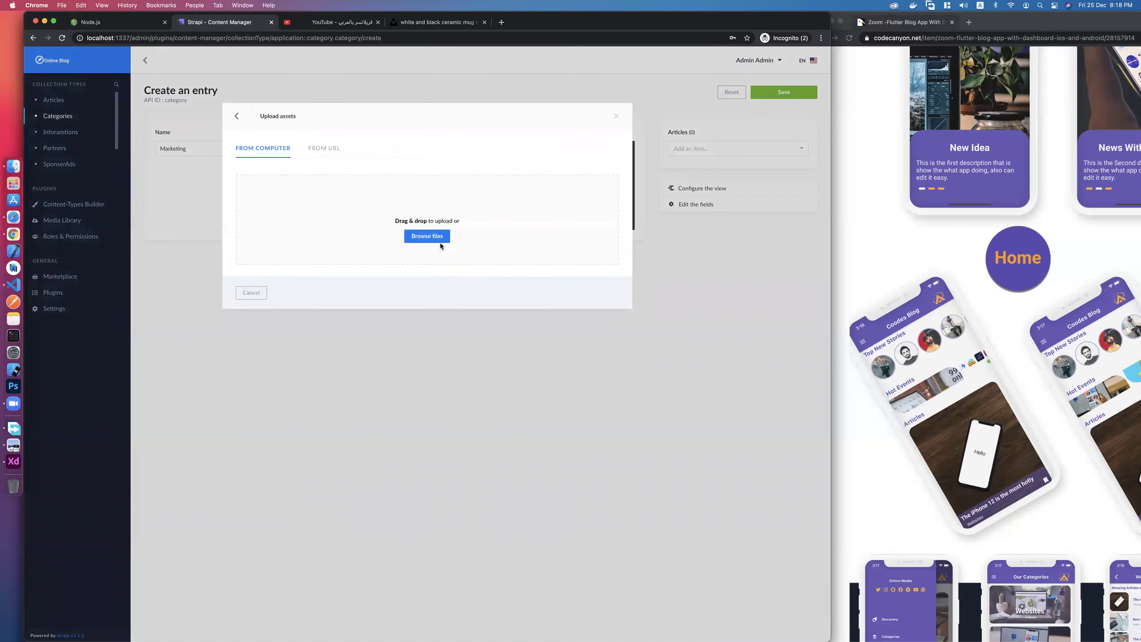
Return to Unsplash, search its photos for "marketing" and browse them for a suitable category image.
left_click(430, 23)
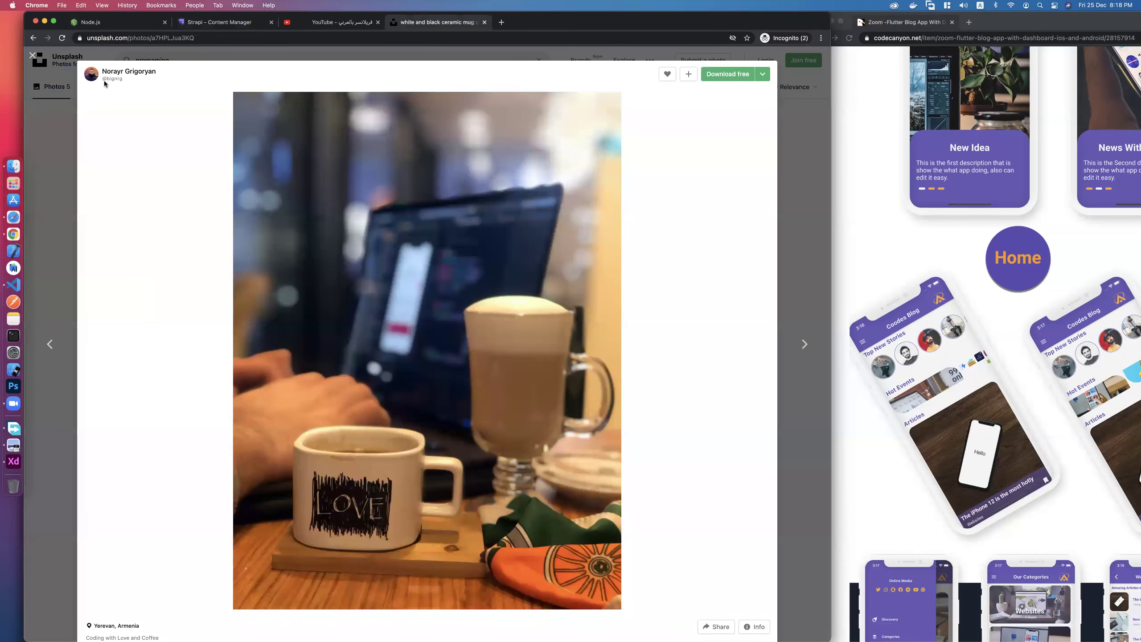
left_click(216, 51)
triple_click(228, 57)
type("marketing")
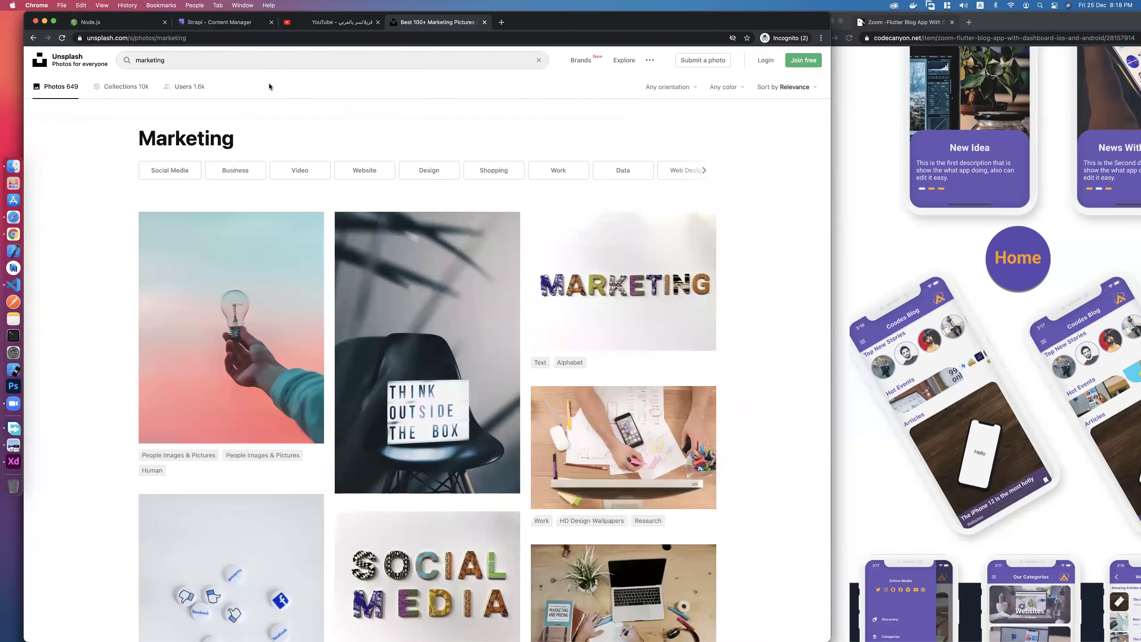
scroll(499, 424, "down", 3)
scroll(613, 255, "down", 2)
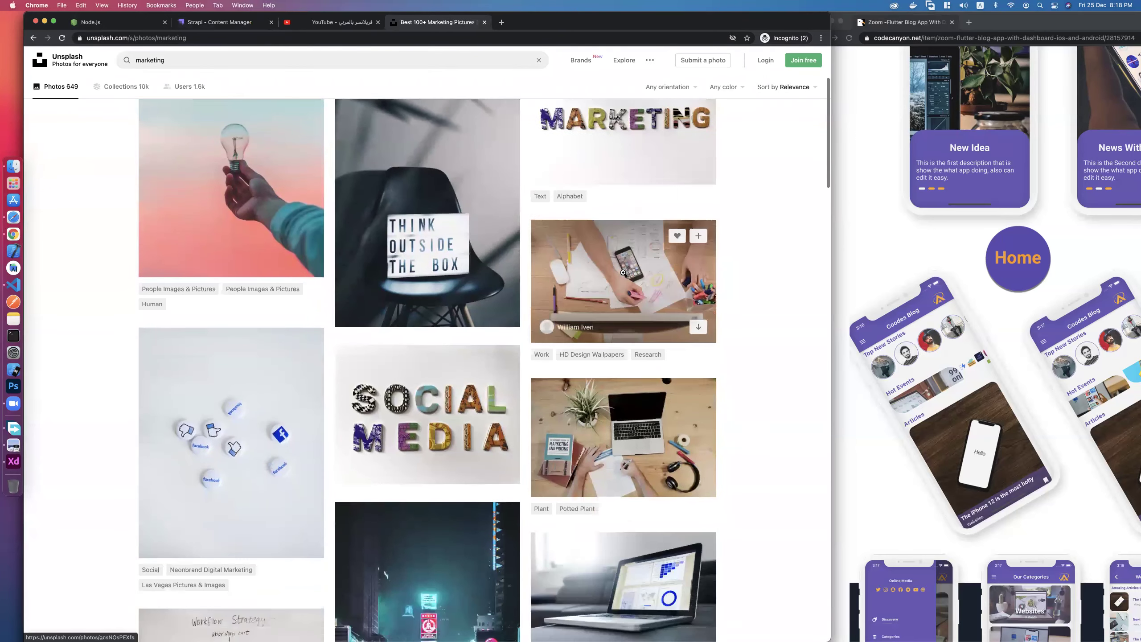
Copy the image address of the photo of hands highlighting papers beside a phone and add it in Strapi from URL.
left_click(614, 255)
right_click(444, 247)
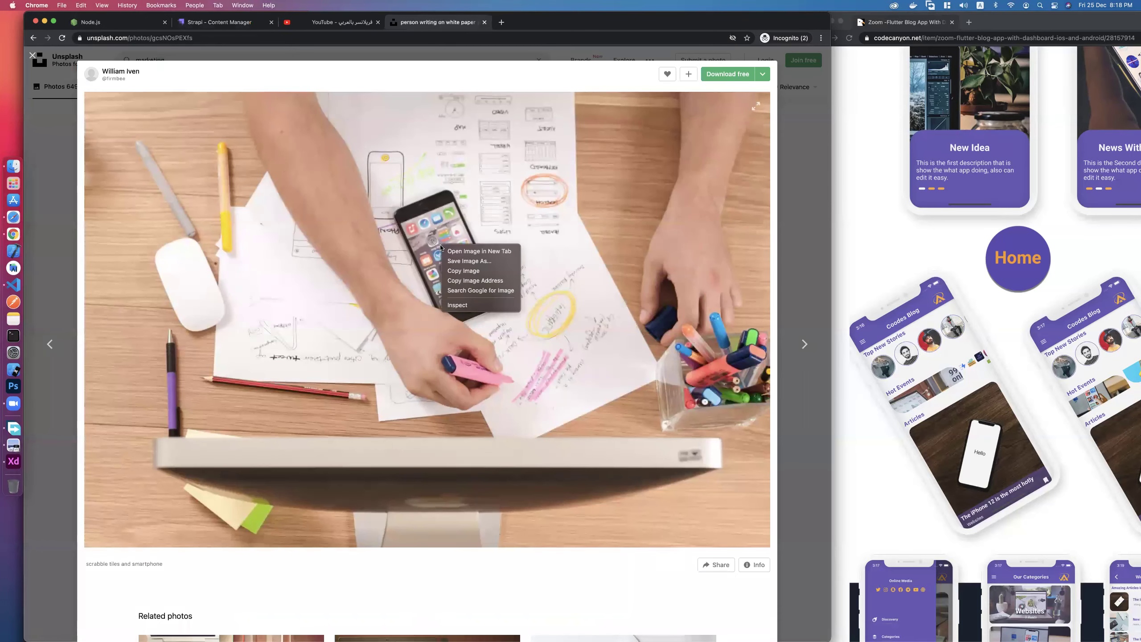
left_click(488, 280)
left_click(219, 23)
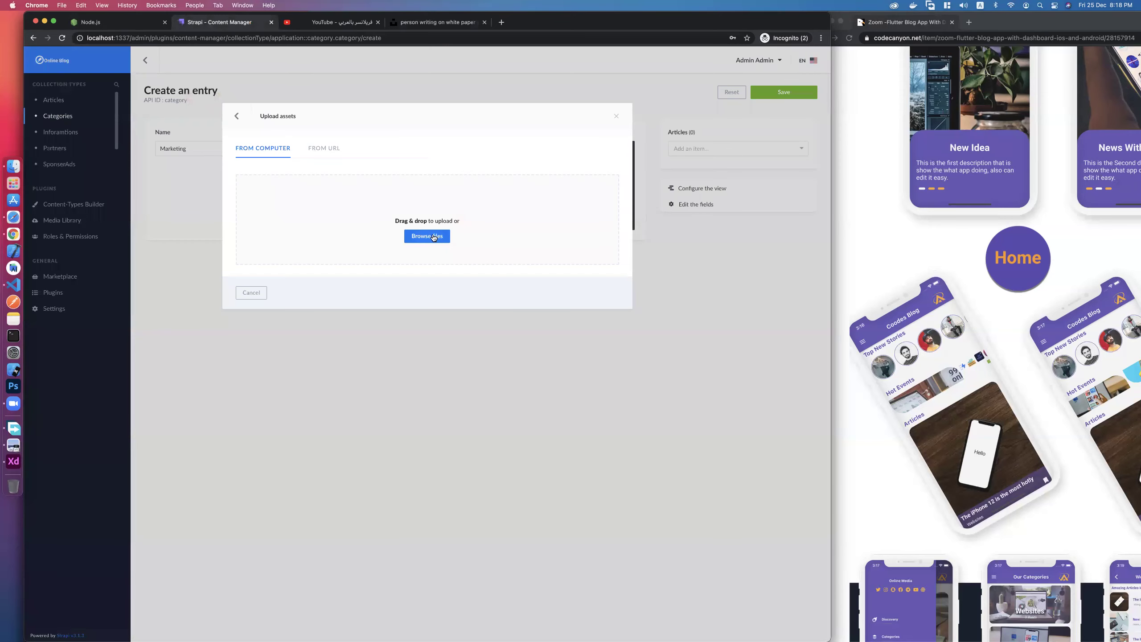
left_click(328, 153)
key("super+v")
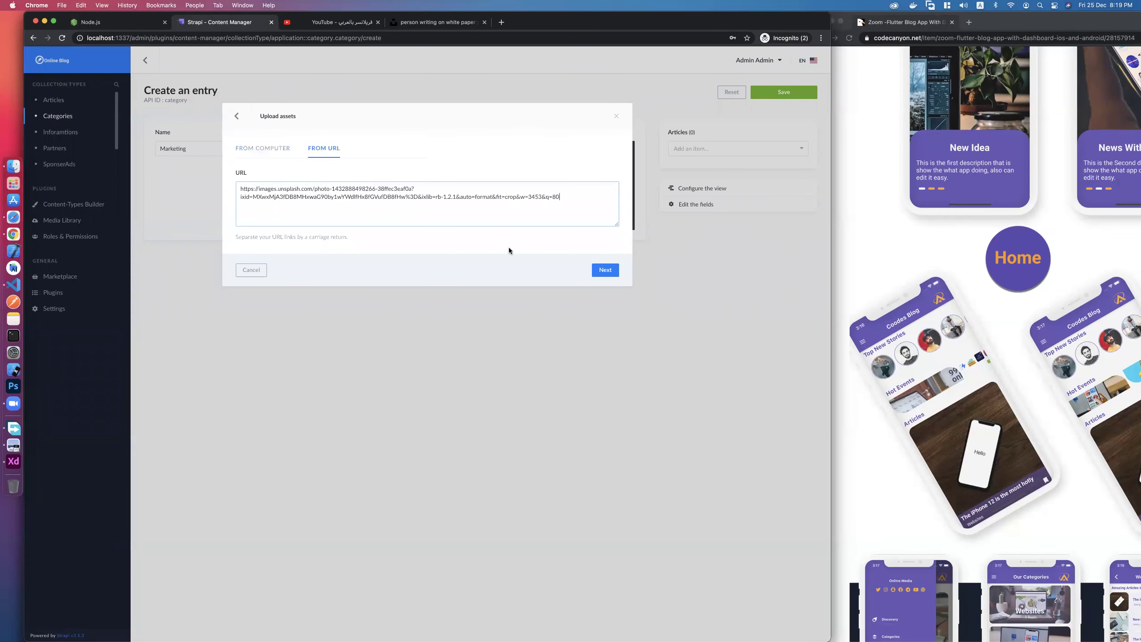
left_click(605, 270)
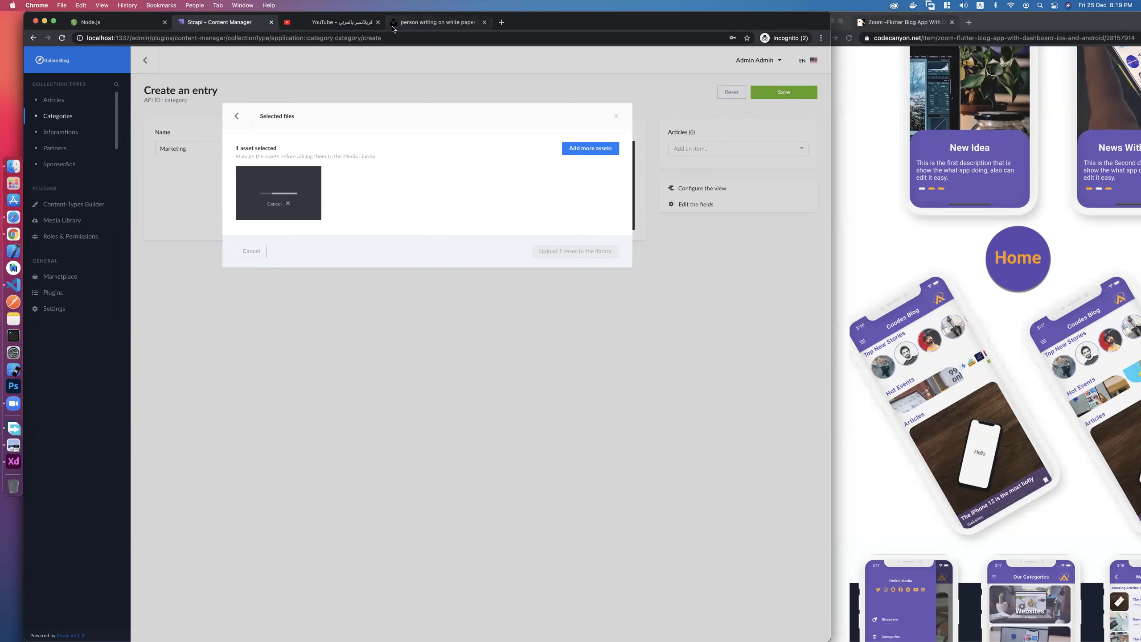
Copy the same Unsplash photo's address again, return to Strapi and upload the pending asset to the library.
left_click(428, 23)
right_click(454, 232)
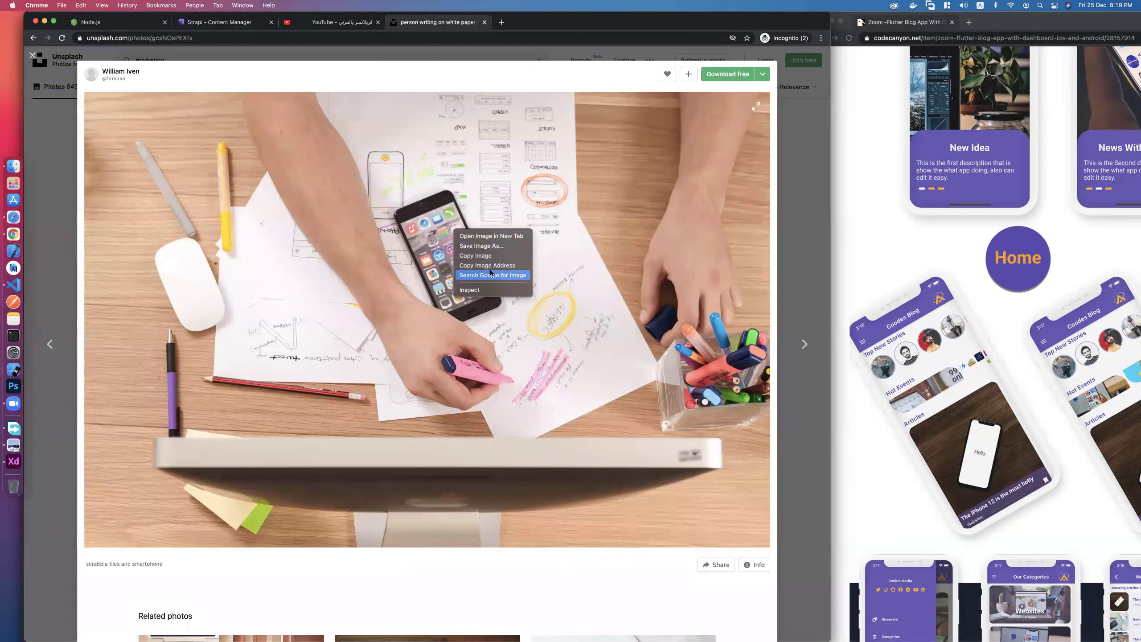
left_click(490, 266)
left_click(220, 24)
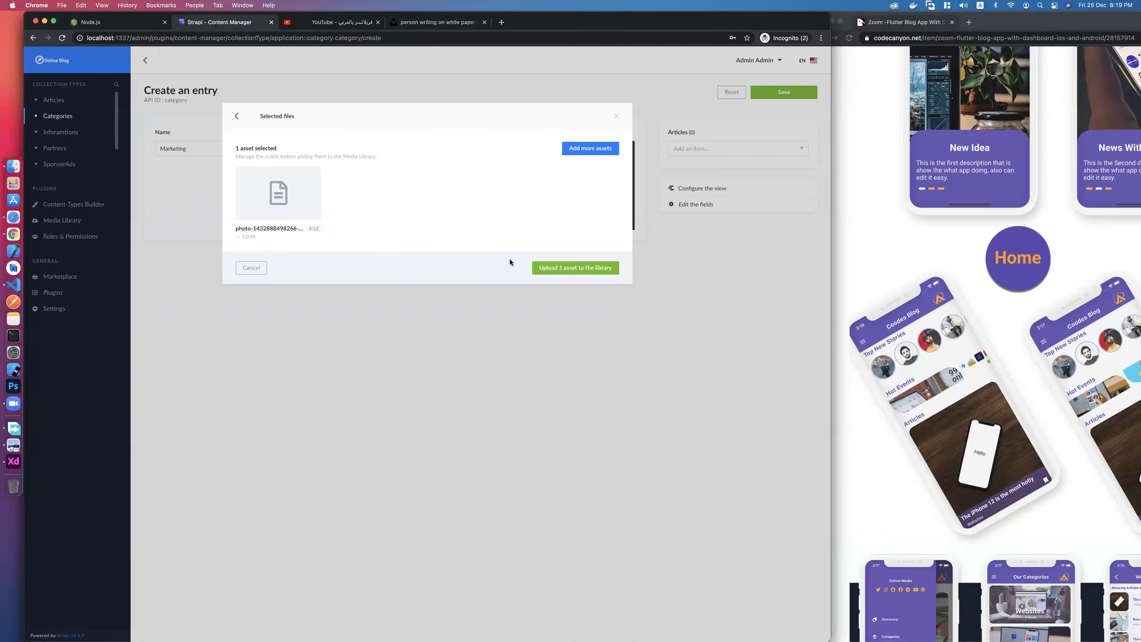
mouse_move(300, 218)
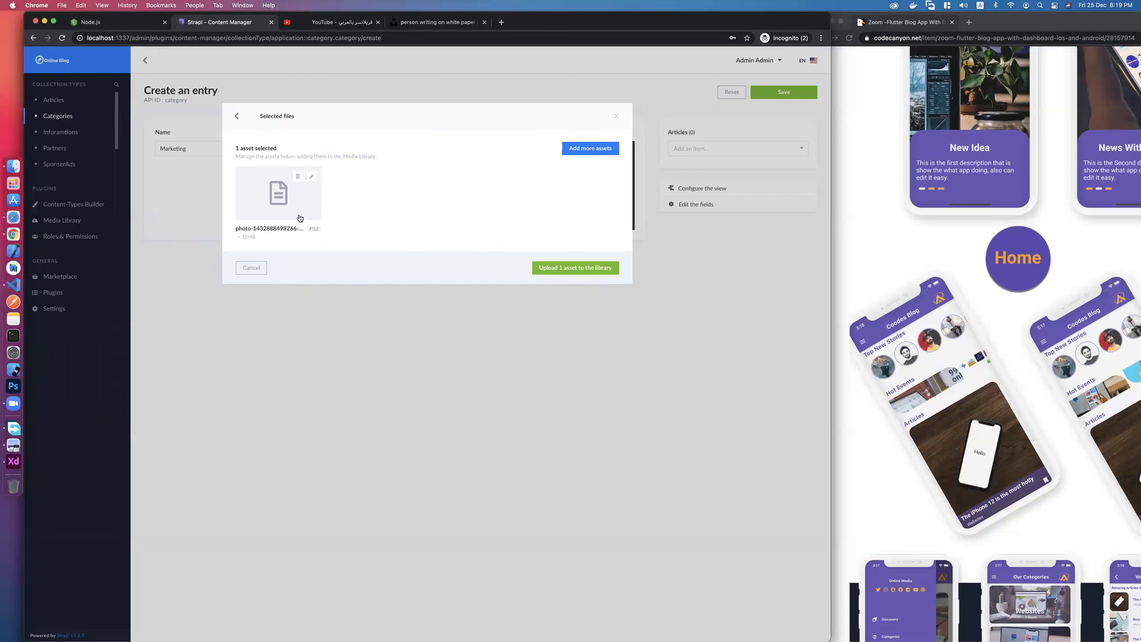
left_click(574, 269)
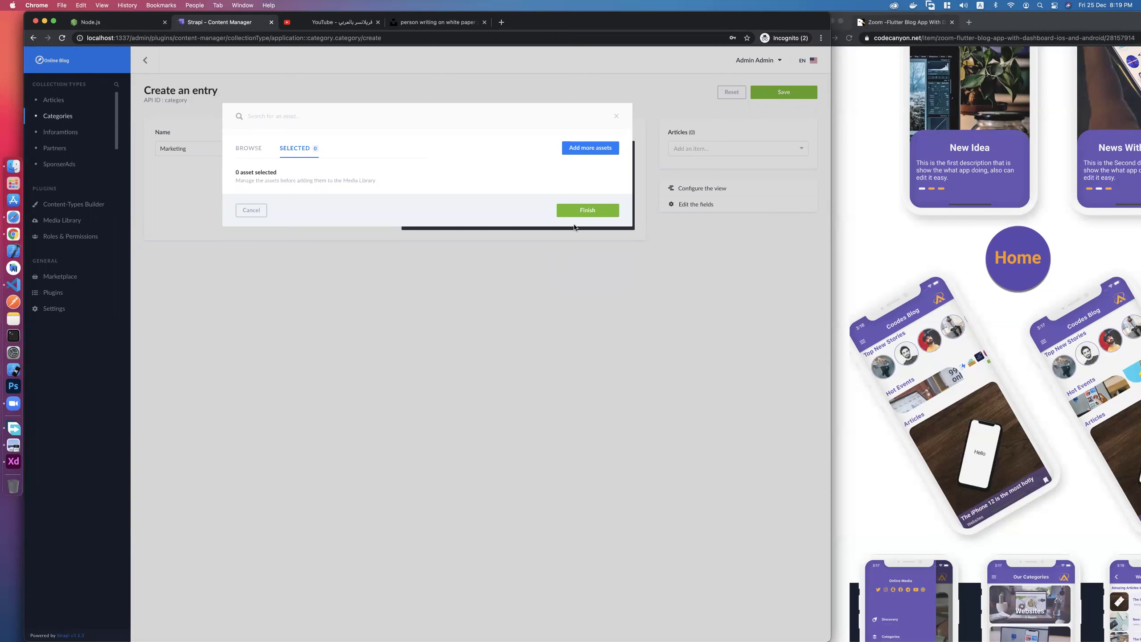
Try adding the same marketing photo from its URL once more in the asset upload dialog.
left_click(583, 148)
left_click(325, 149)
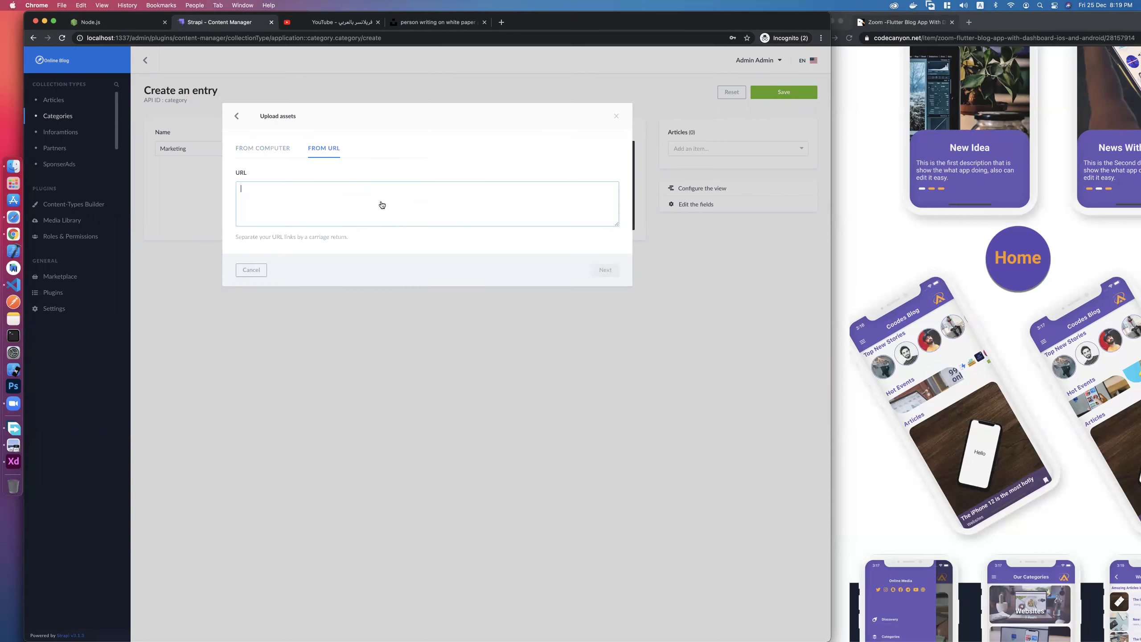
key("super+v")
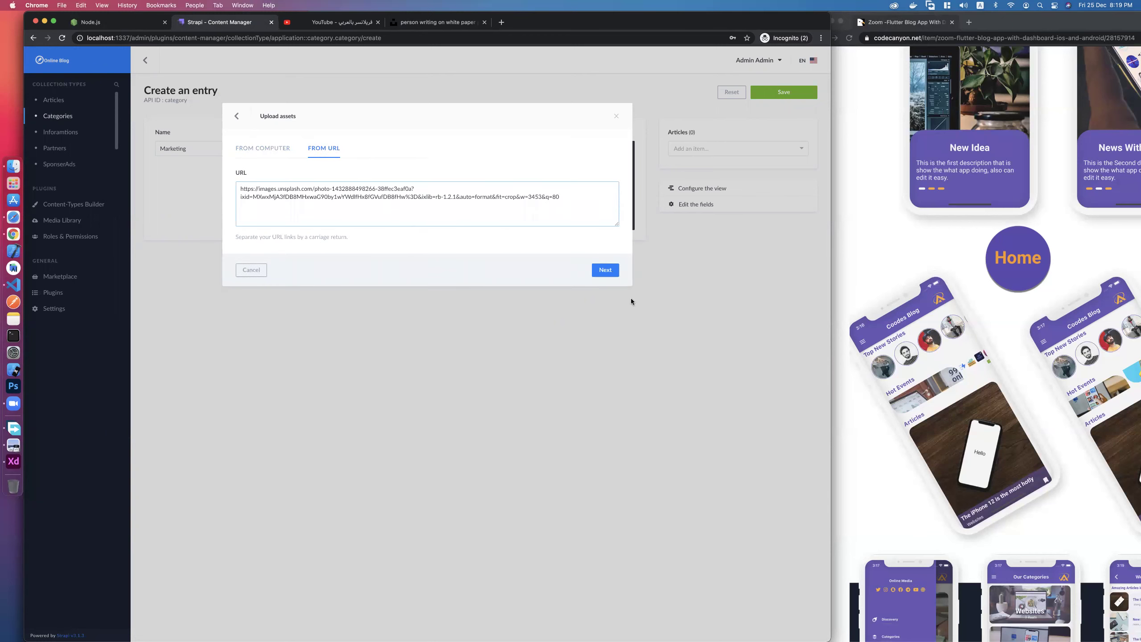
left_click(615, 272)
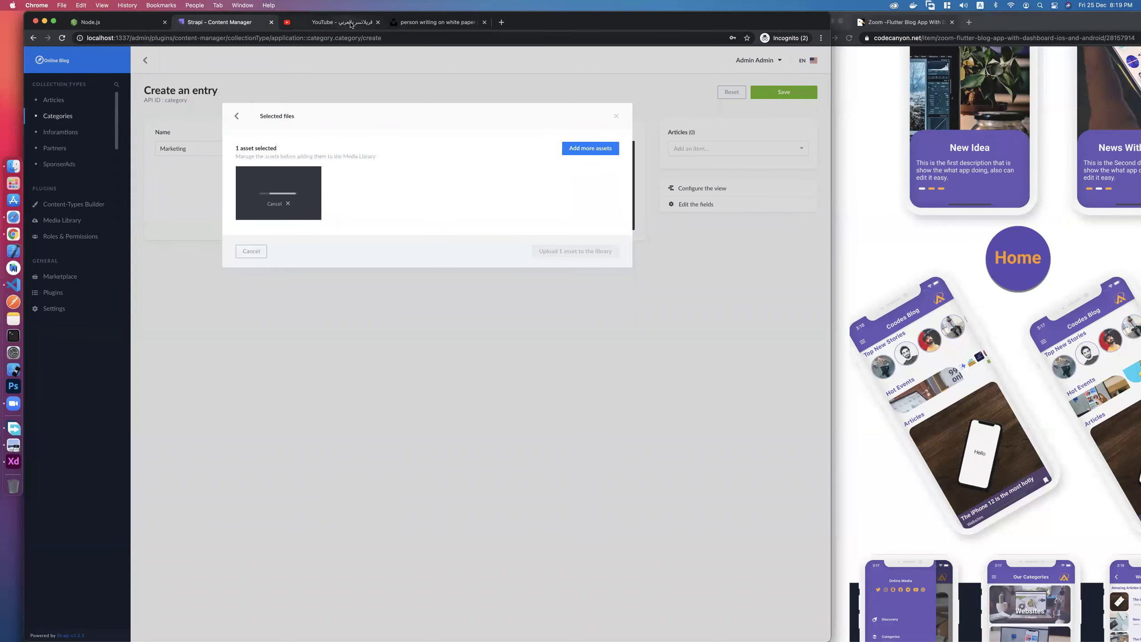
Browse the related photos on Unsplash and download the one with the open planner, calculator and orange fruit.
key("ctrl+Tab")
key("ctrl+Tab")
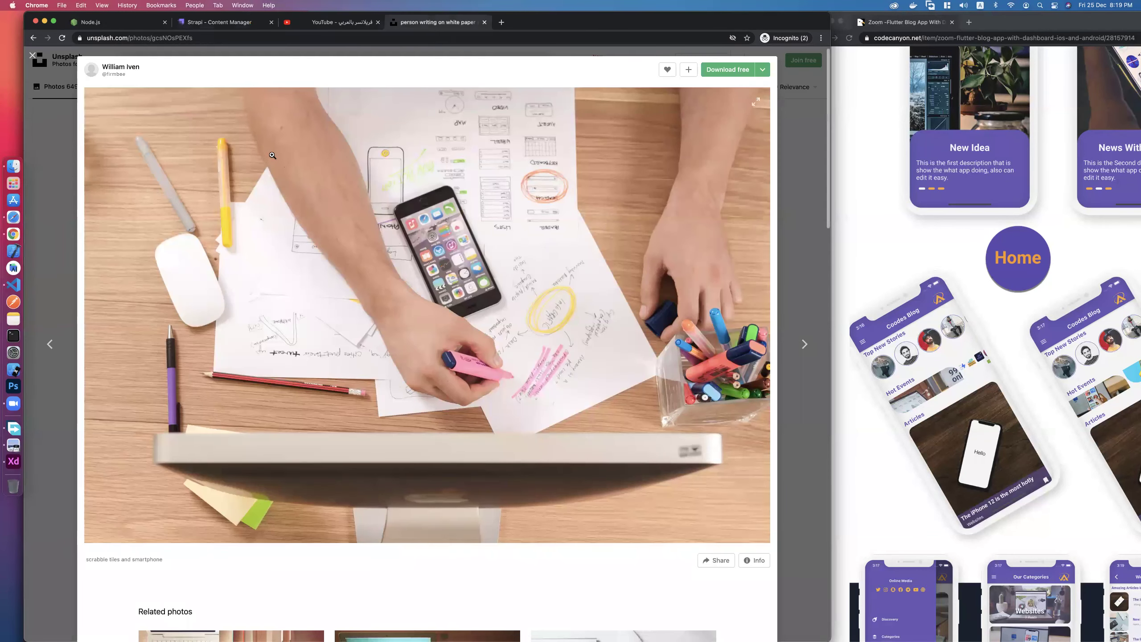
scroll(273, 155, "down", 10)
scroll(272, 155, "up", 4)
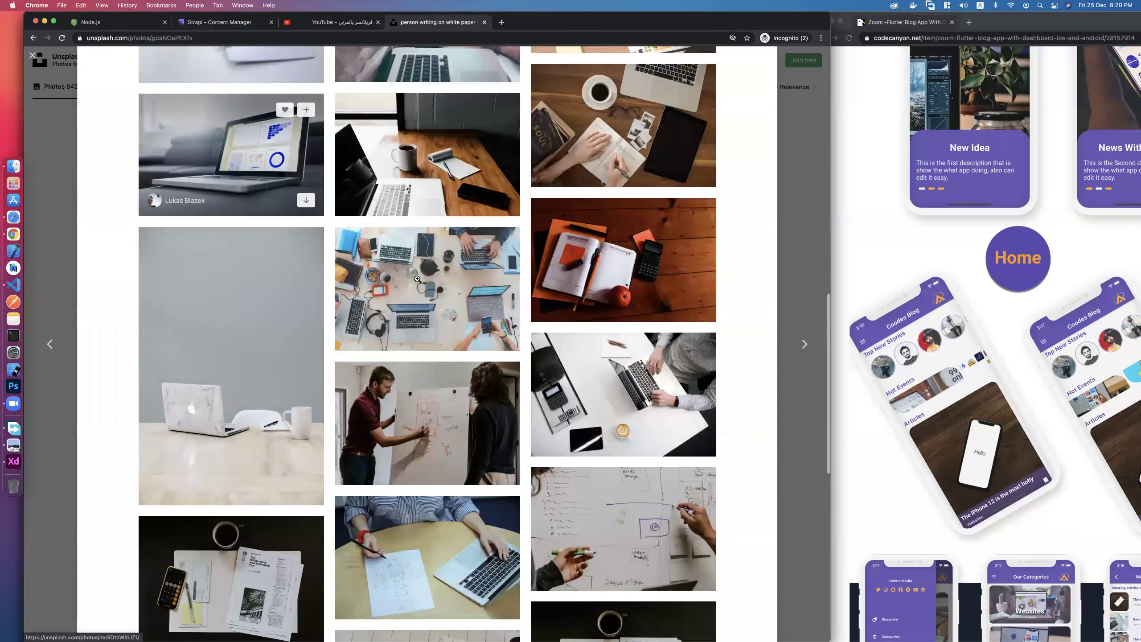
left_click(642, 248)
right_click(388, 255)
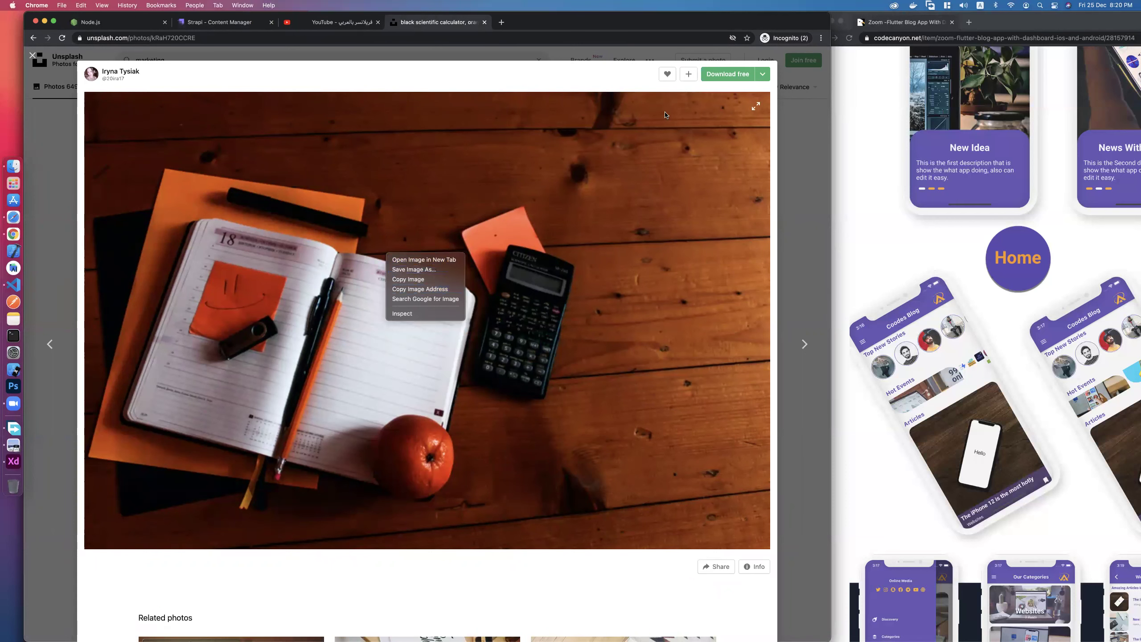
left_click(730, 76)
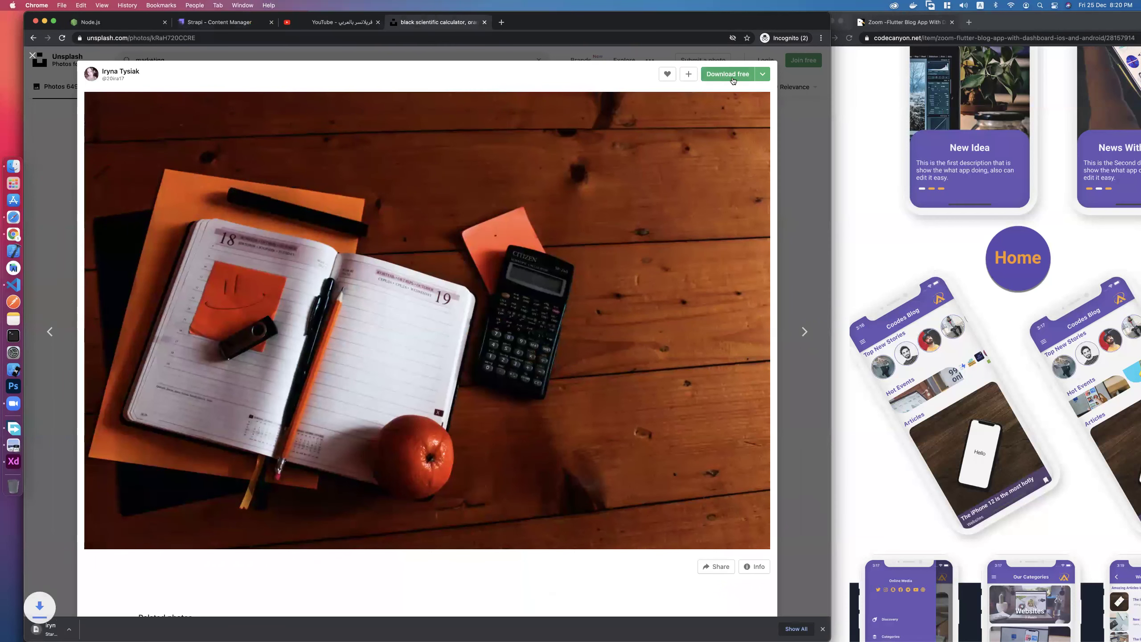
Return to Strapi and close the asset dialog, discarding the pending URL upload.
left_click_drag(208, 100, 355, 170)
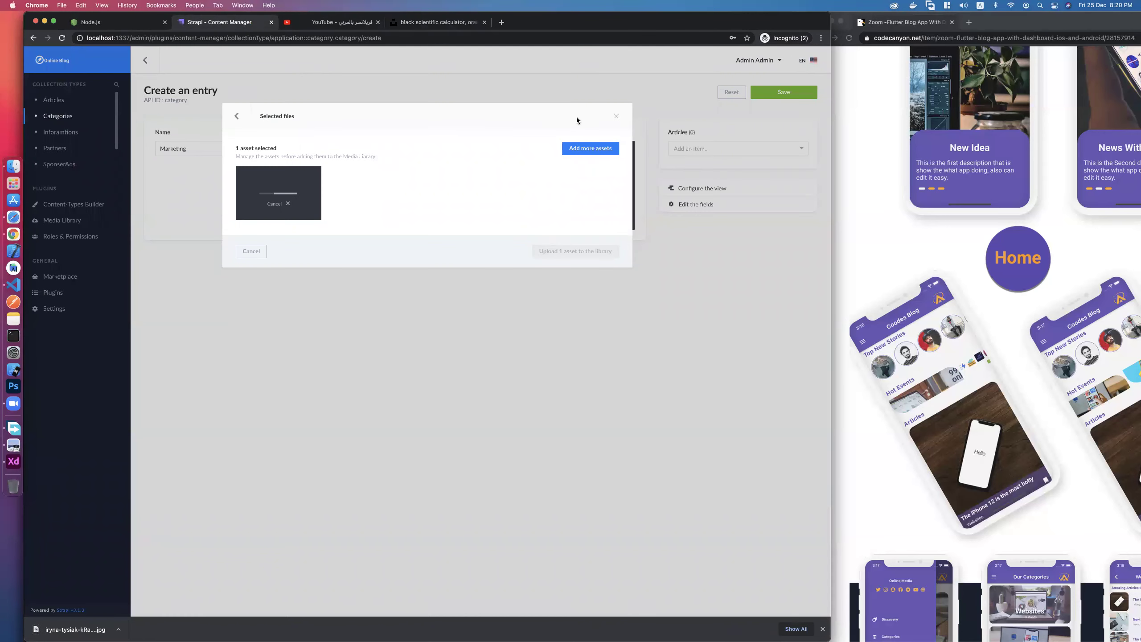
left_click(617, 117)
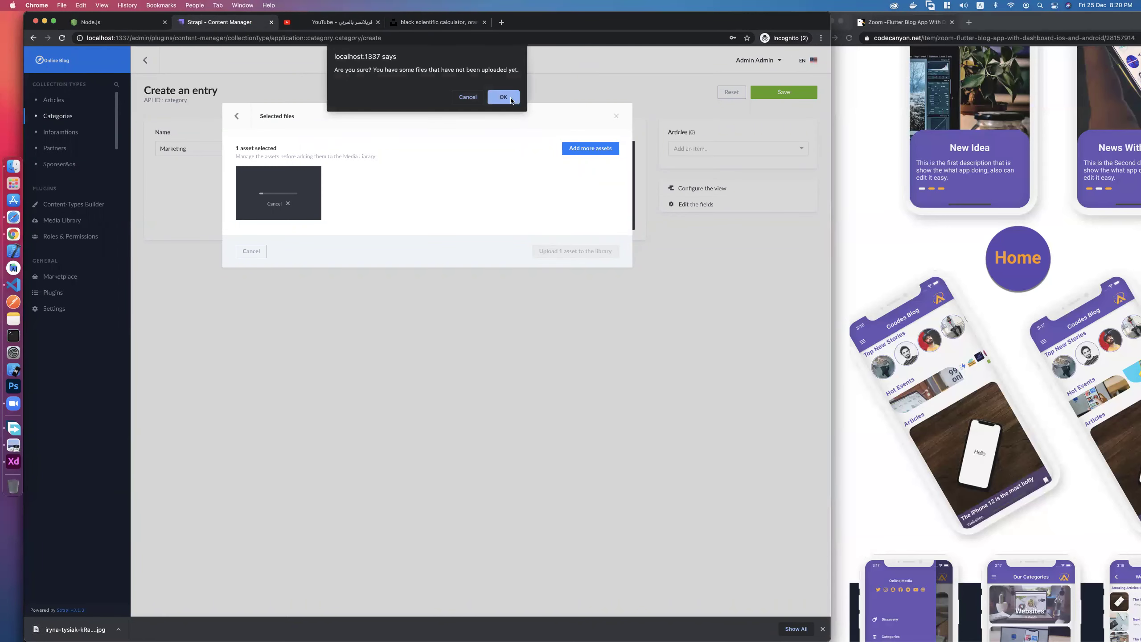
left_click(502, 98)
Start a new upload from the computer for the Marketing category's image and browse to the Desktop folder.
left_click(510, 182)
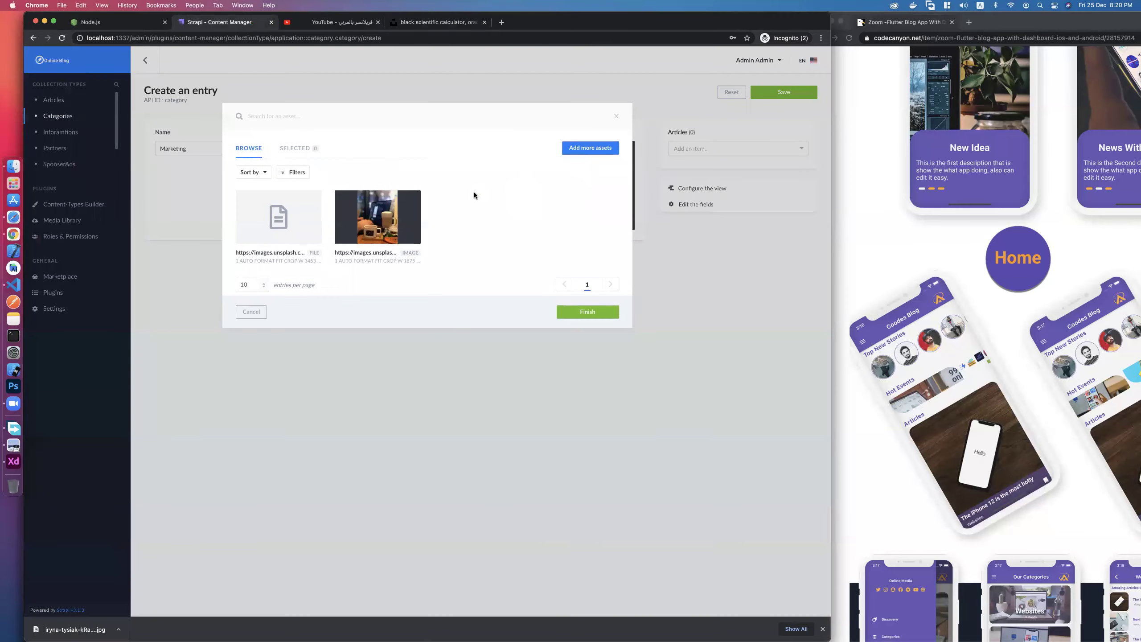
left_click(595, 150)
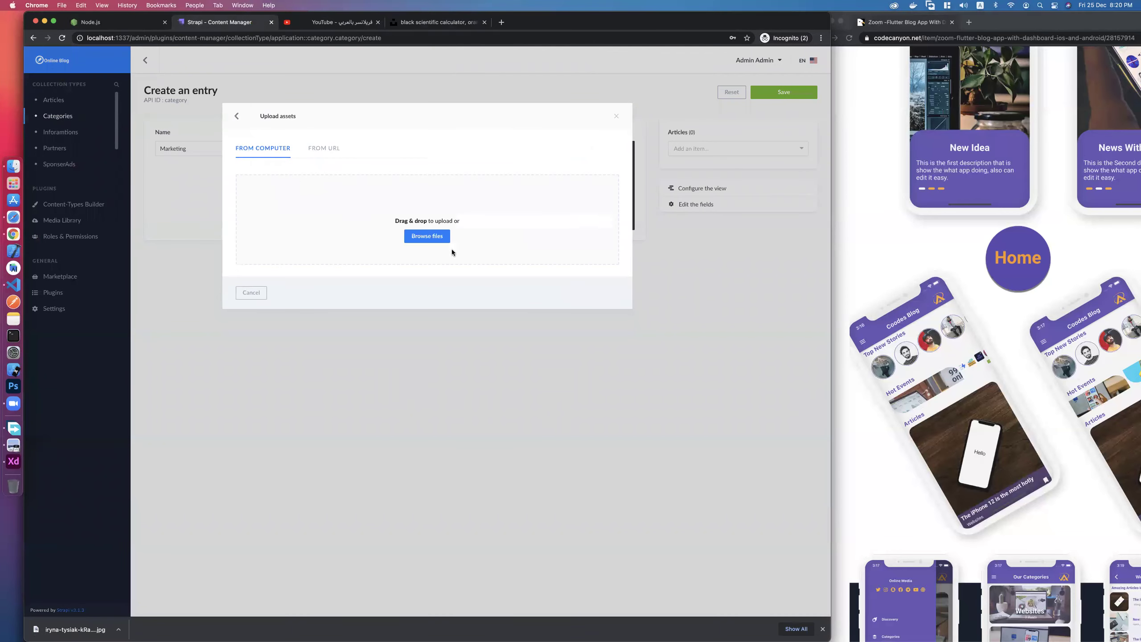
left_click(437, 242)
scroll(498, 320, "down", 2)
scroll(499, 319, "down", 2)
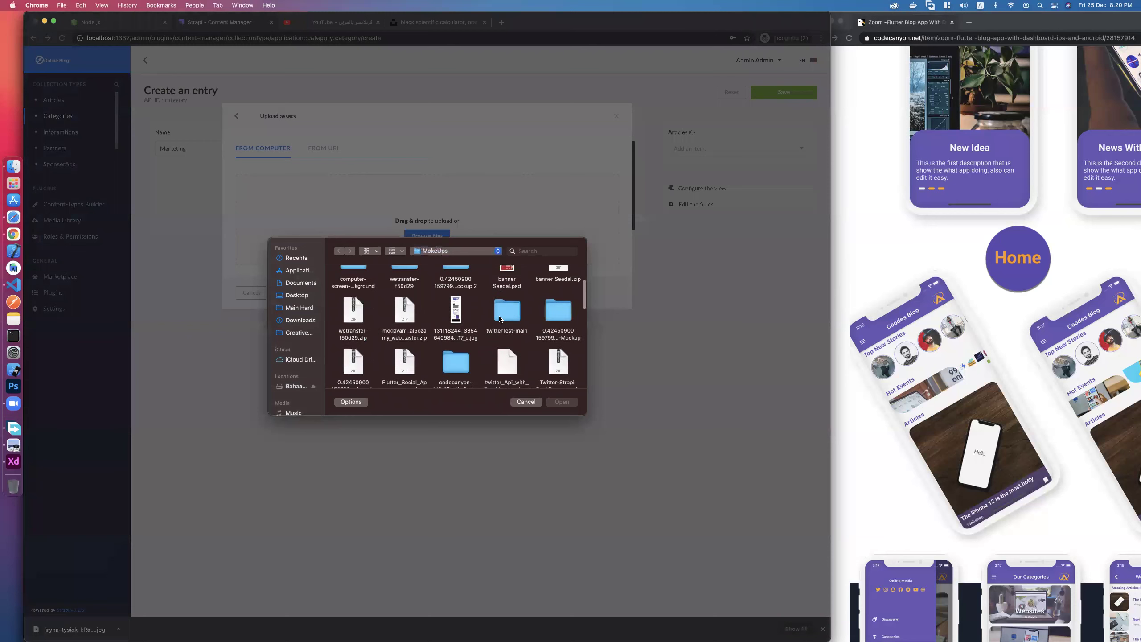
left_click(306, 296)
scroll(1011, 424, "down", 10)
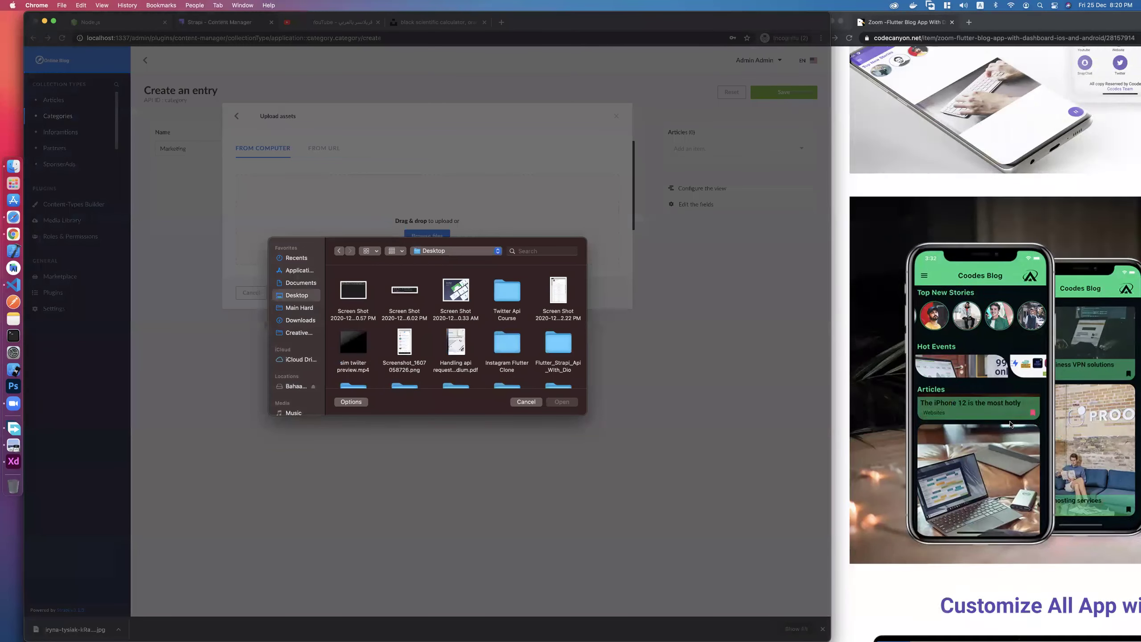
scroll(1011, 424, "down", 15)
scroll(998, 431, "down", 15)
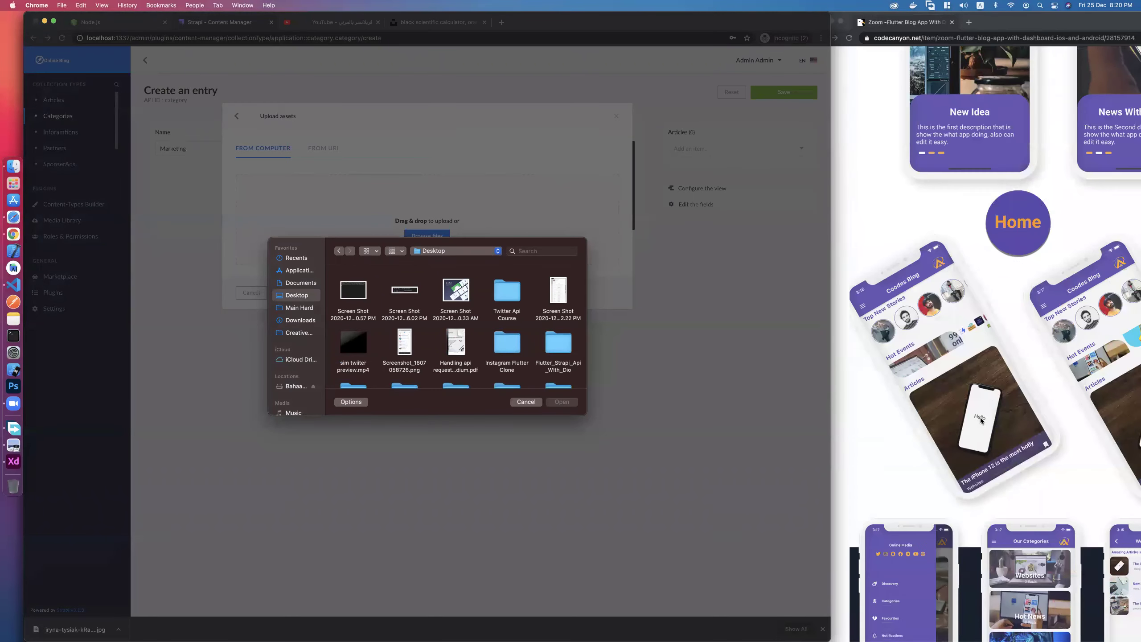
scroll(981, 420, "up", 1)
scroll(426, 315, "down", 1)
scroll(426, 315, "down", 2)
scroll(404, 314, "up", 3)
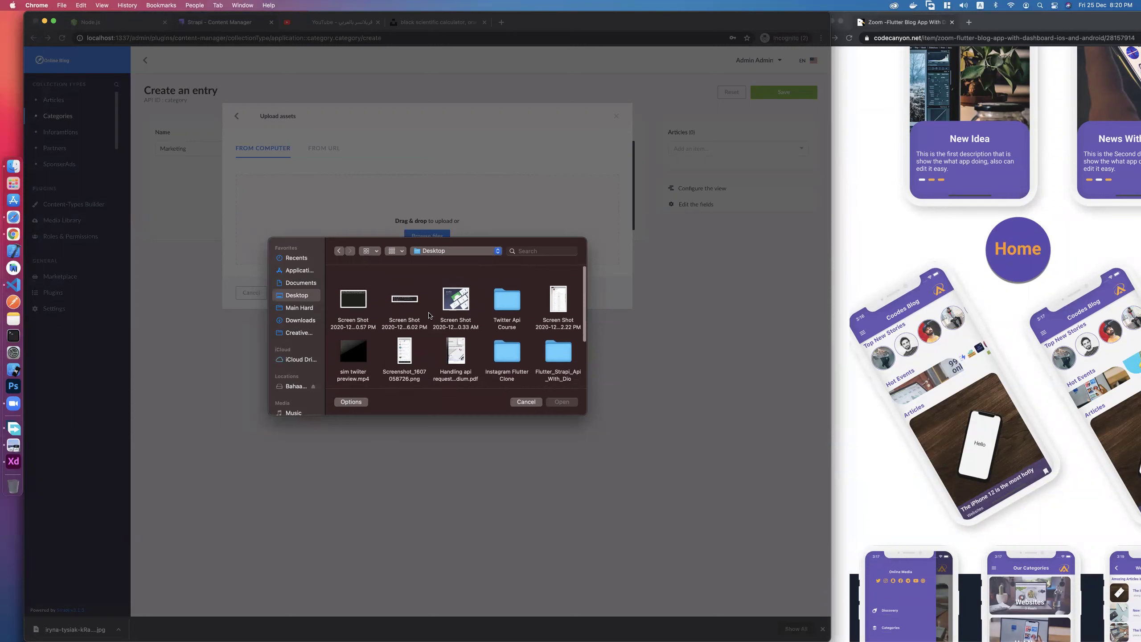
Upload the downloaded planner photo from the Downloads folder as the Marketing category's image and save the entry.
left_click(300, 320)
left_click(343, 288)
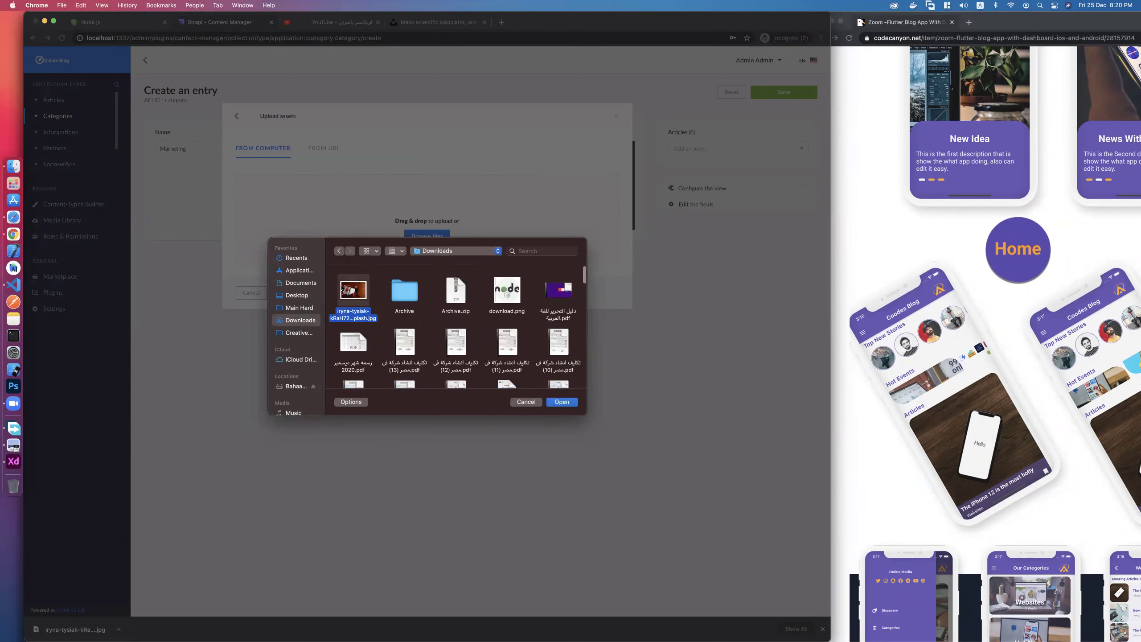
double_click(343, 288)
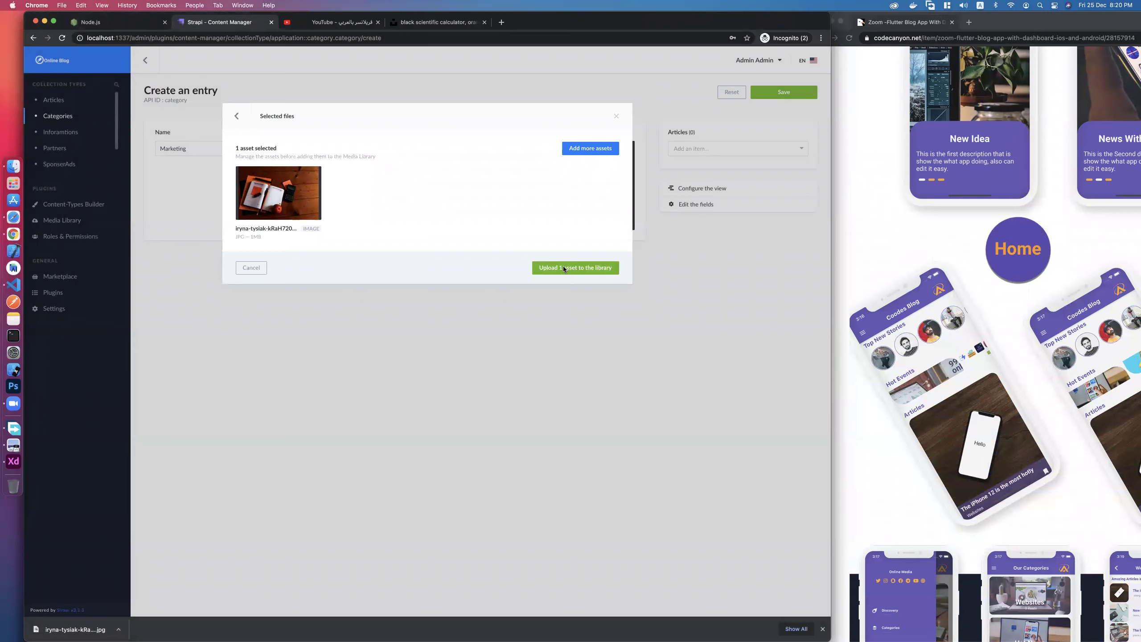
left_click(565, 268)
left_click(575, 287)
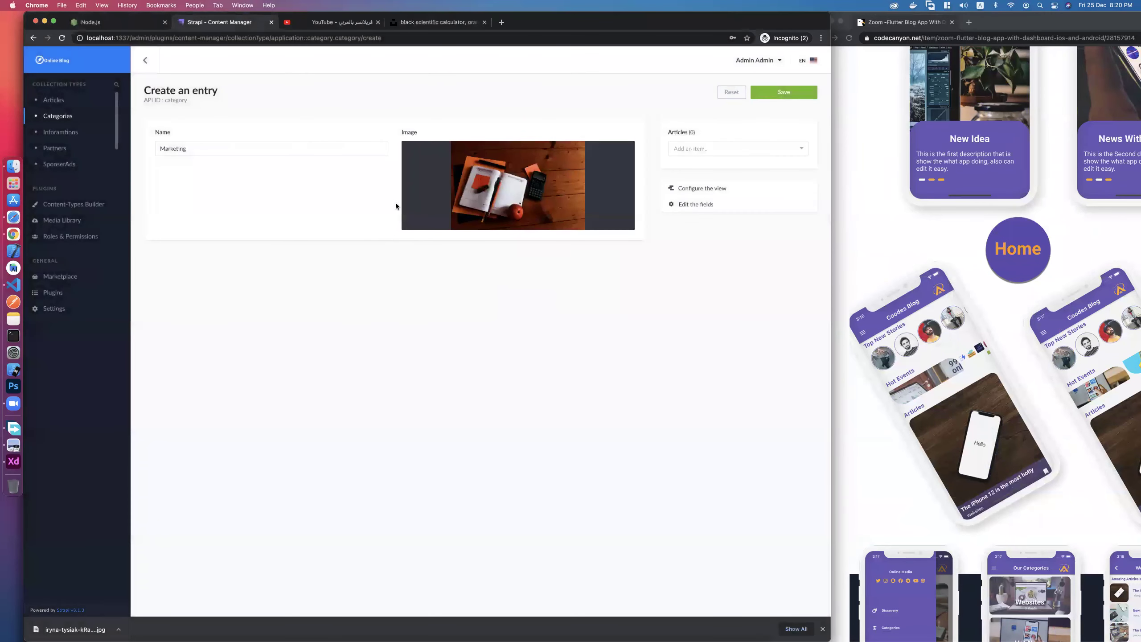
left_click(780, 98)
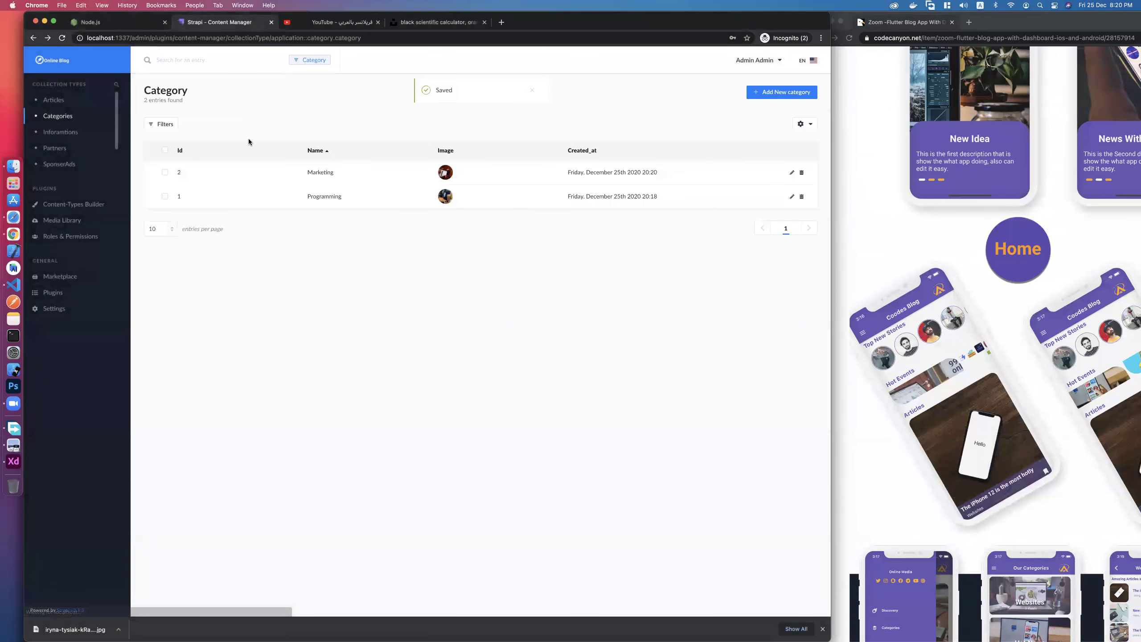
Create a new category entry named Freelancer and open the asset upload dialog for its image.
left_click(774, 92)
left_click(275, 149)
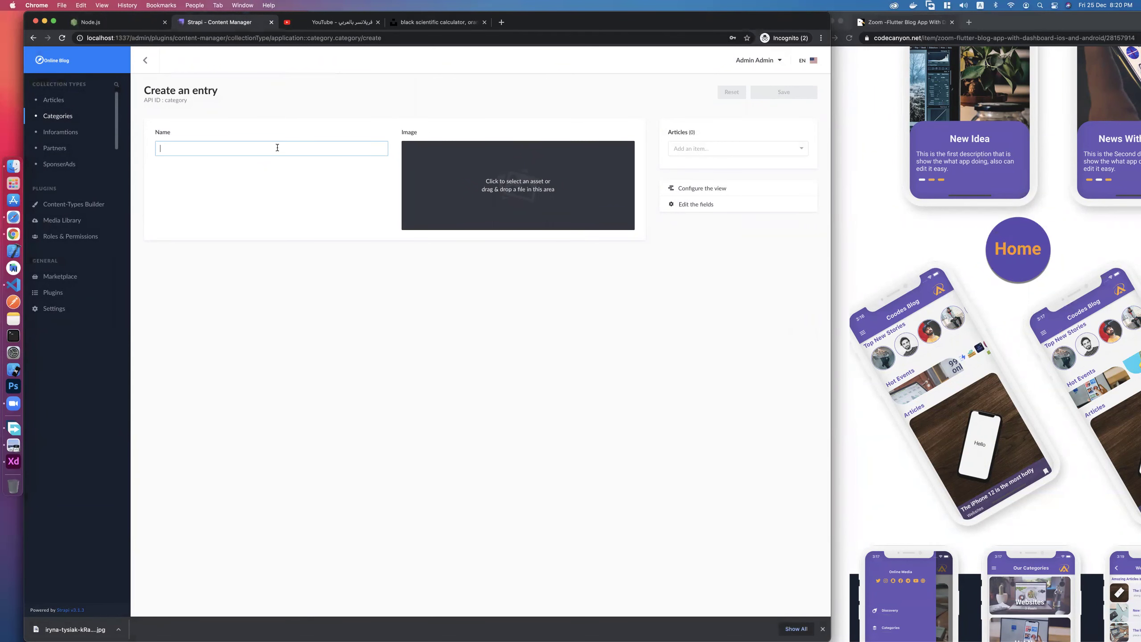
type("Freelancer")
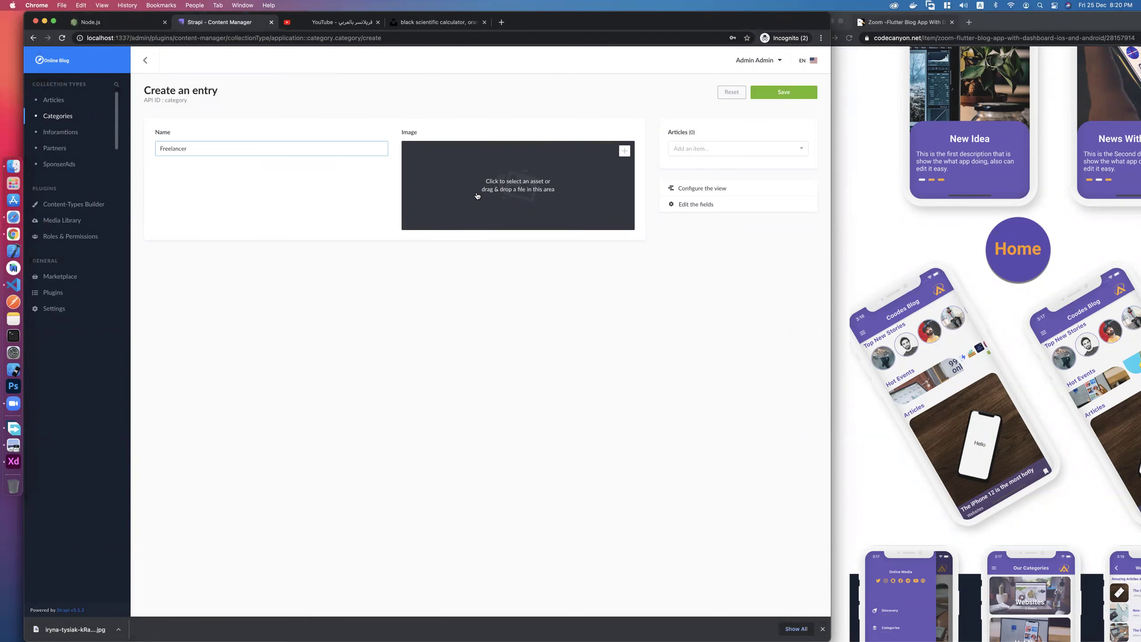
left_click(494, 203)
left_click(578, 150)
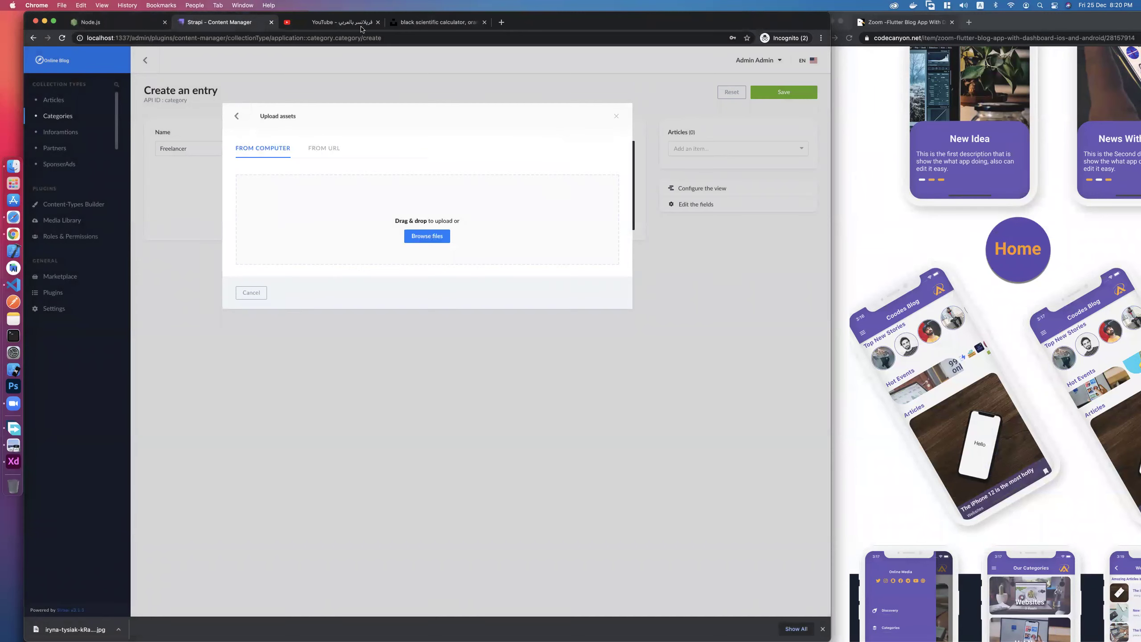
Switch to Unsplash and search for freelancing photos.
left_click(422, 22)
left_click(57, 97)
left_click(189, 65)
type("free")
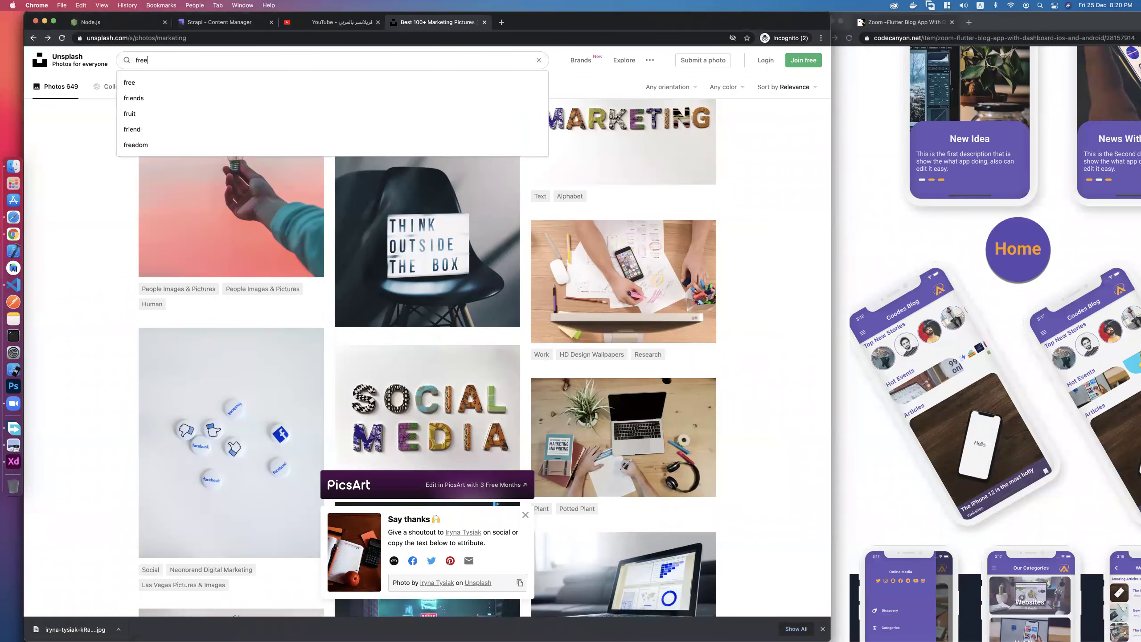
type("lancing")
key("Return")
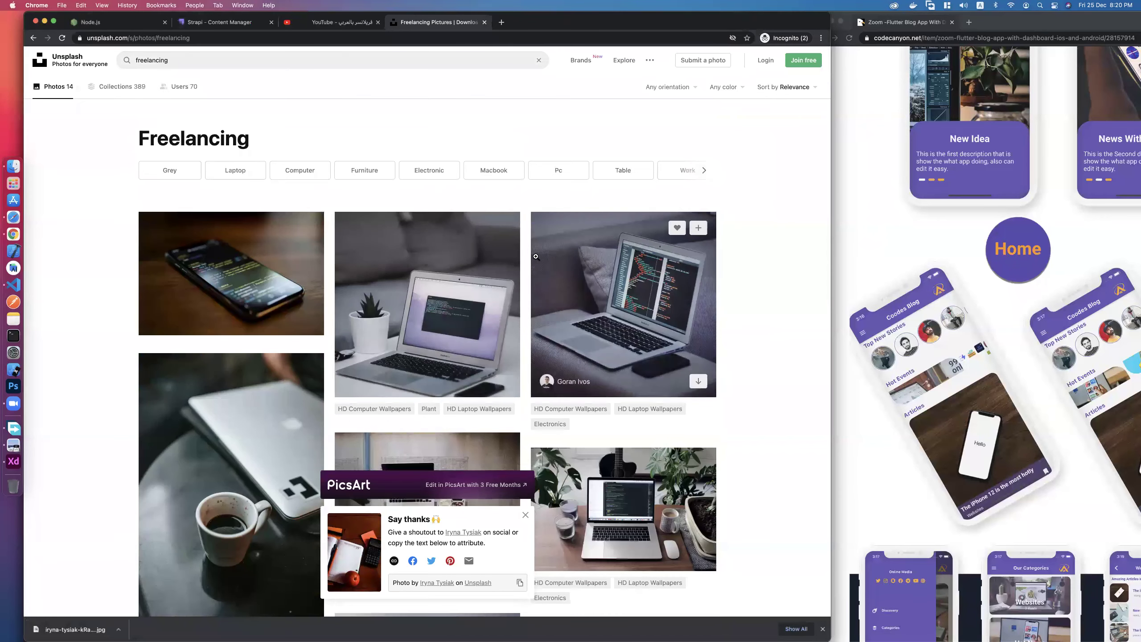
Download the Unsplash photo of the open black laptop and coffee mug on the bed.
scroll(527, 262, "down", 7)
scroll(529, 263, "down", 7)
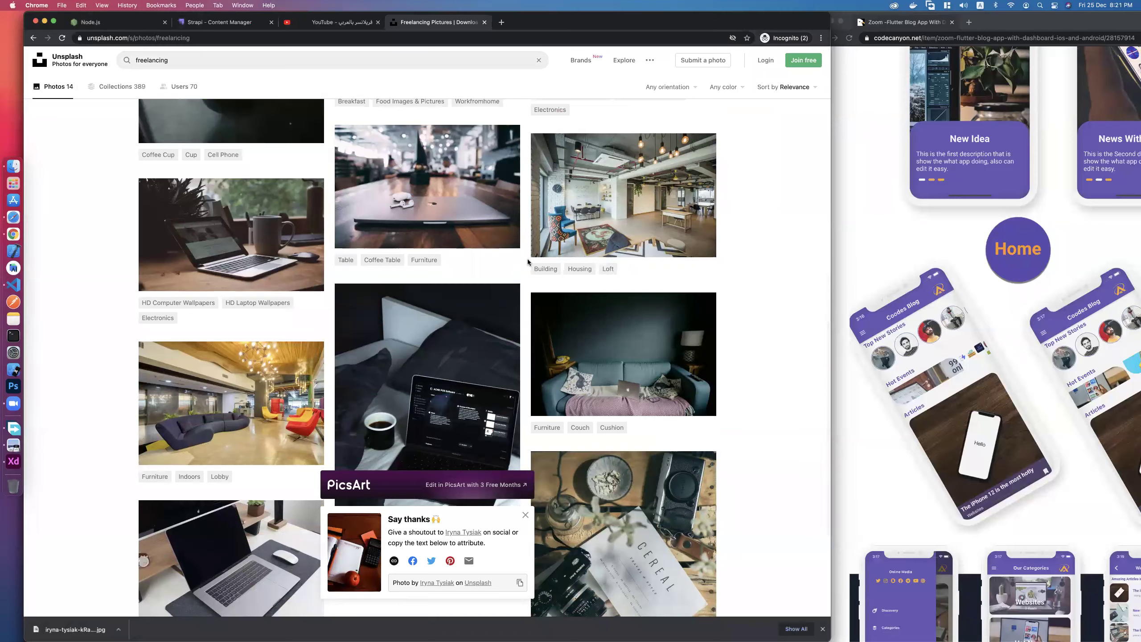
scroll(529, 262, "down", 1)
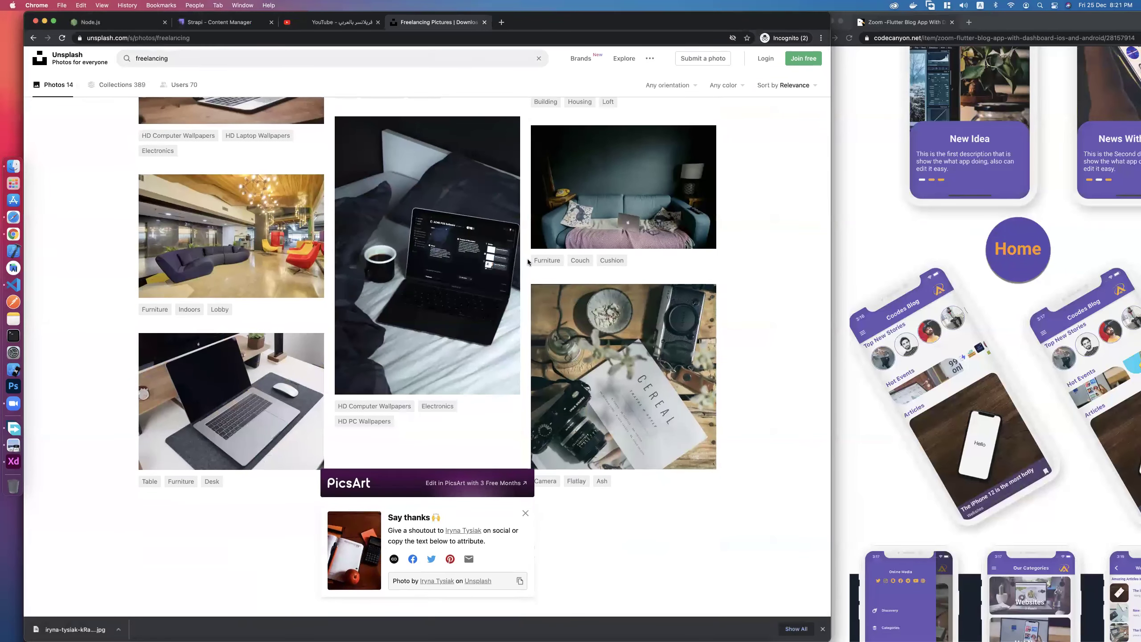
left_click(451, 272)
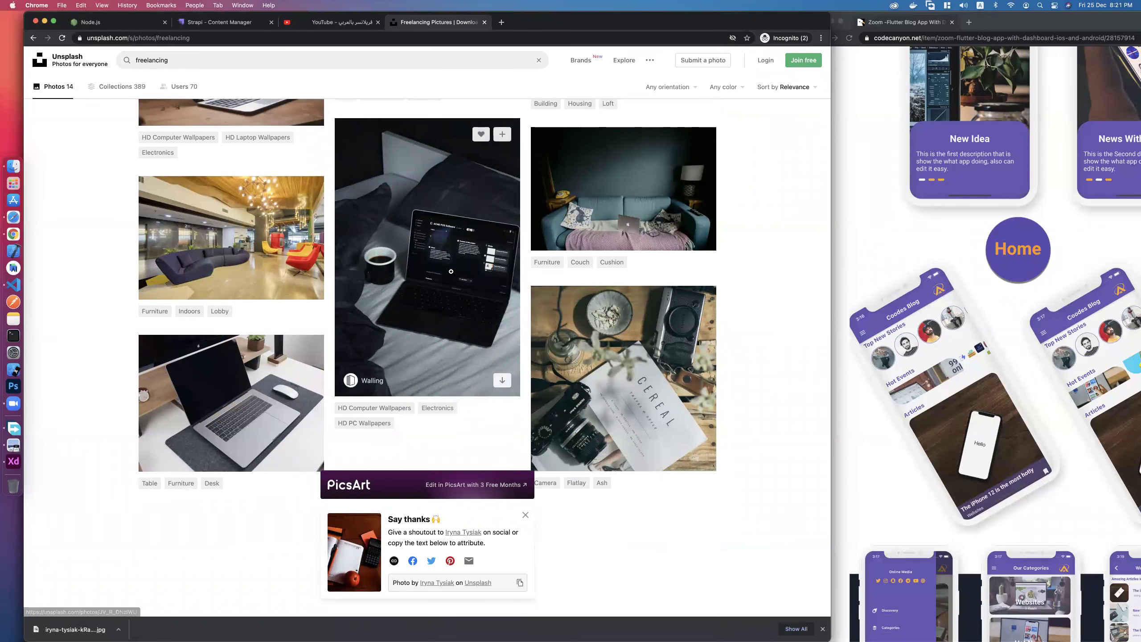
right_click(470, 273)
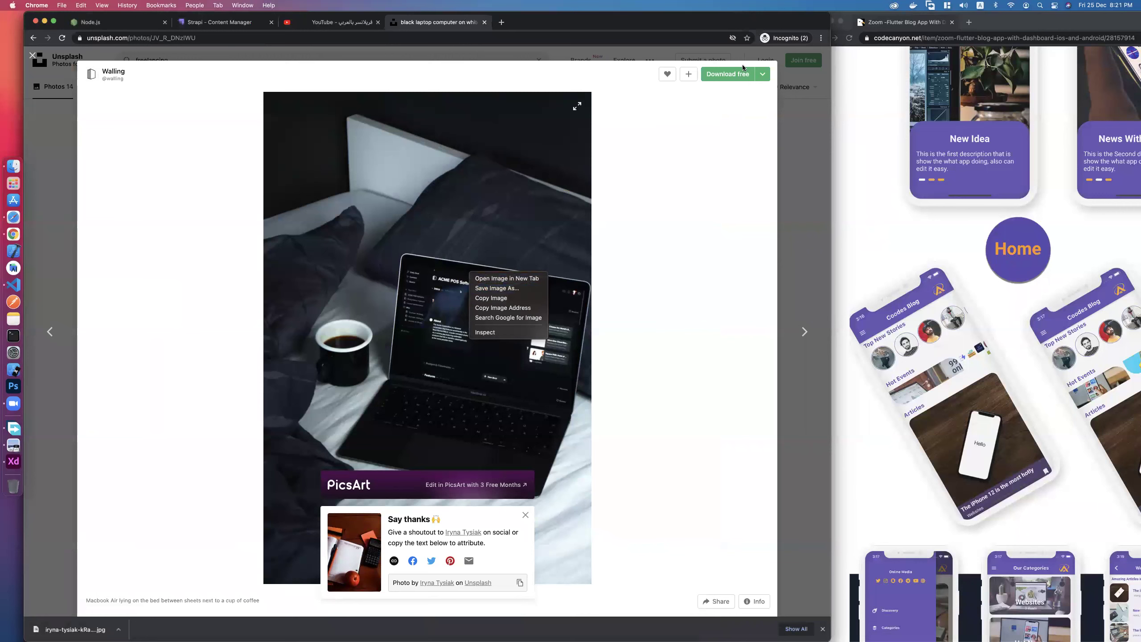
left_click(535, 296)
Return to Strapi, upload the downloaded laptop photo as the Freelancer category's image and save the entry.
left_click(214, 26)
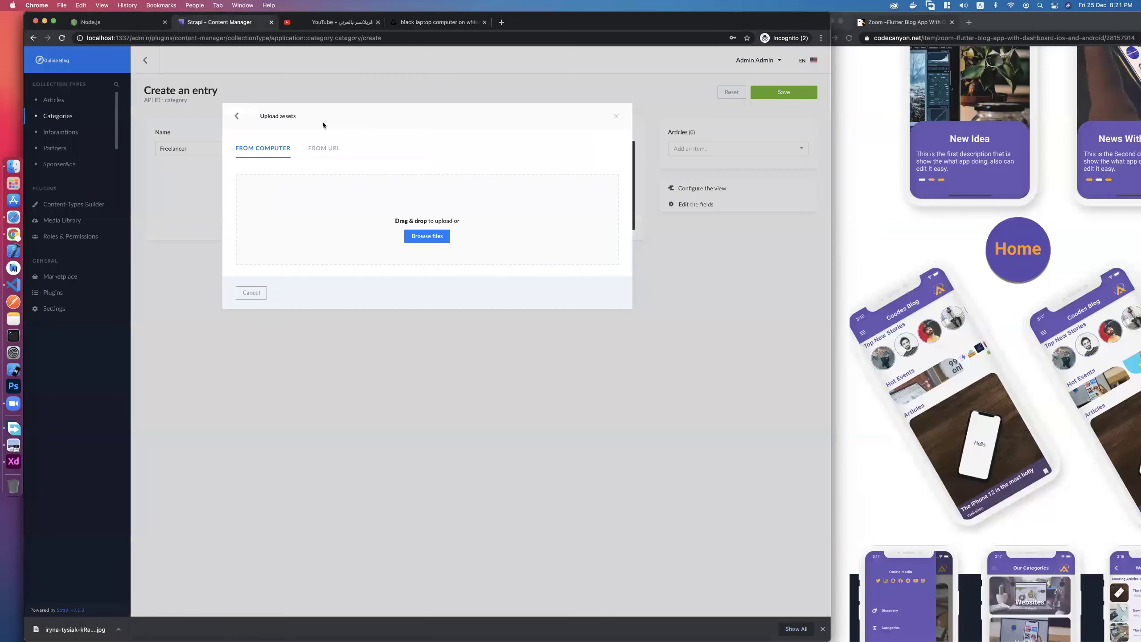
left_click(426, 236)
double_click(353, 292)
left_click(582, 269)
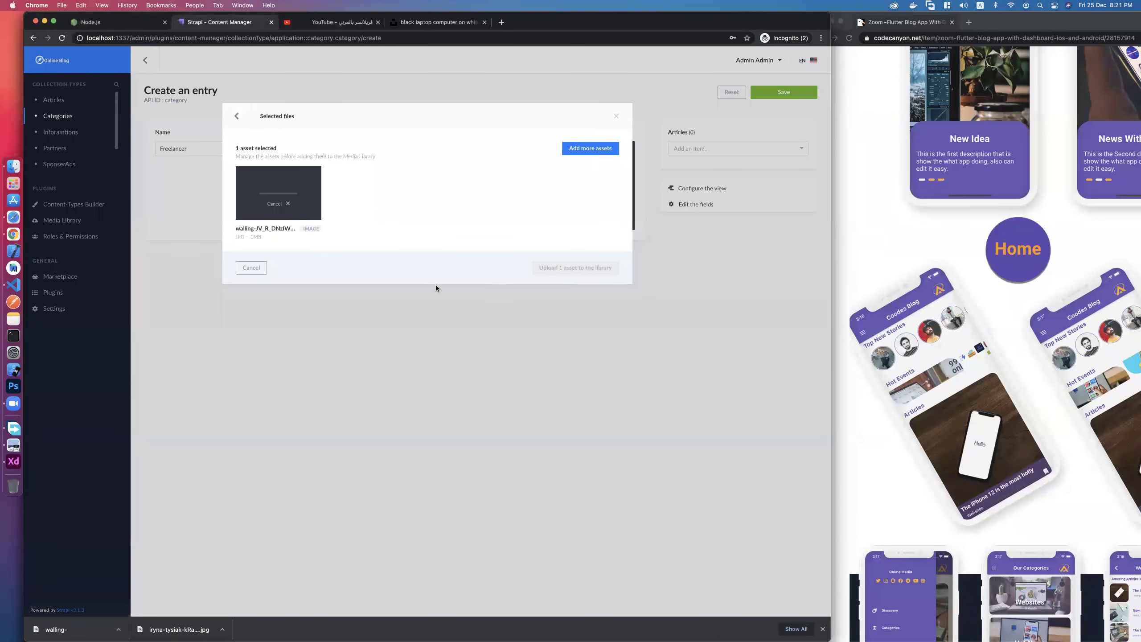
left_click(562, 289)
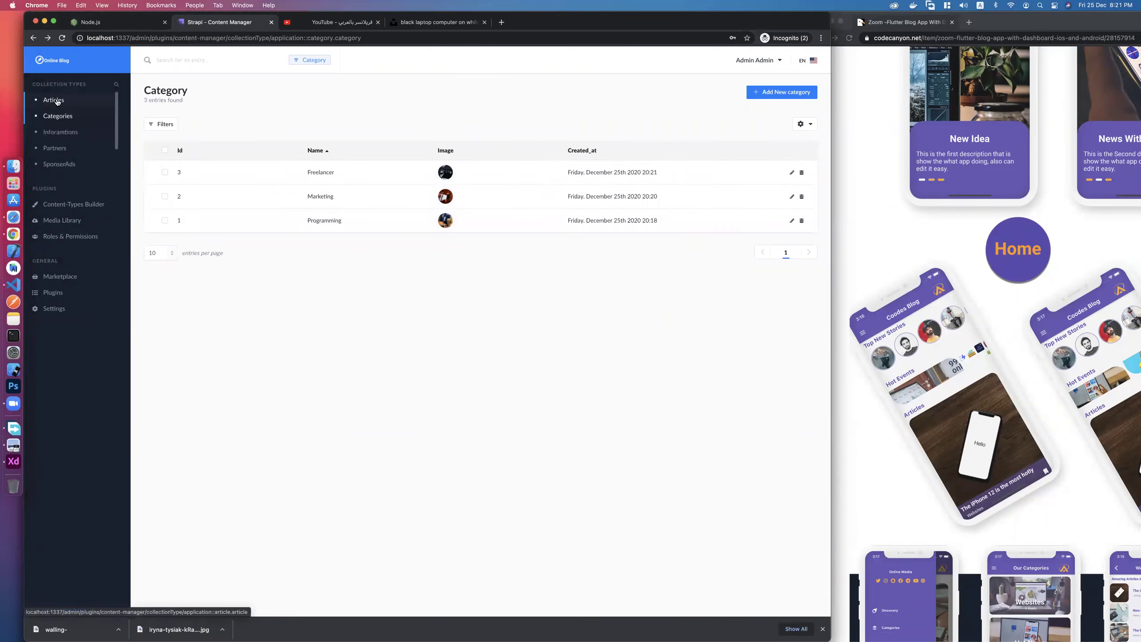
Start a new entry in the Inforamtions collection.
left_click(63, 132)
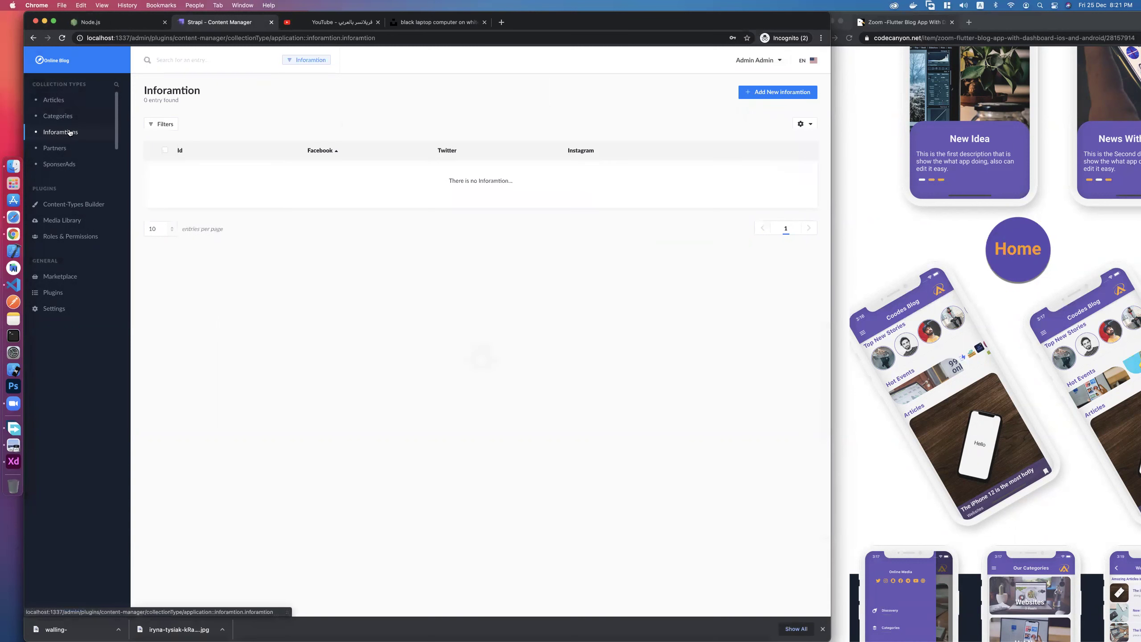
left_click(774, 98)
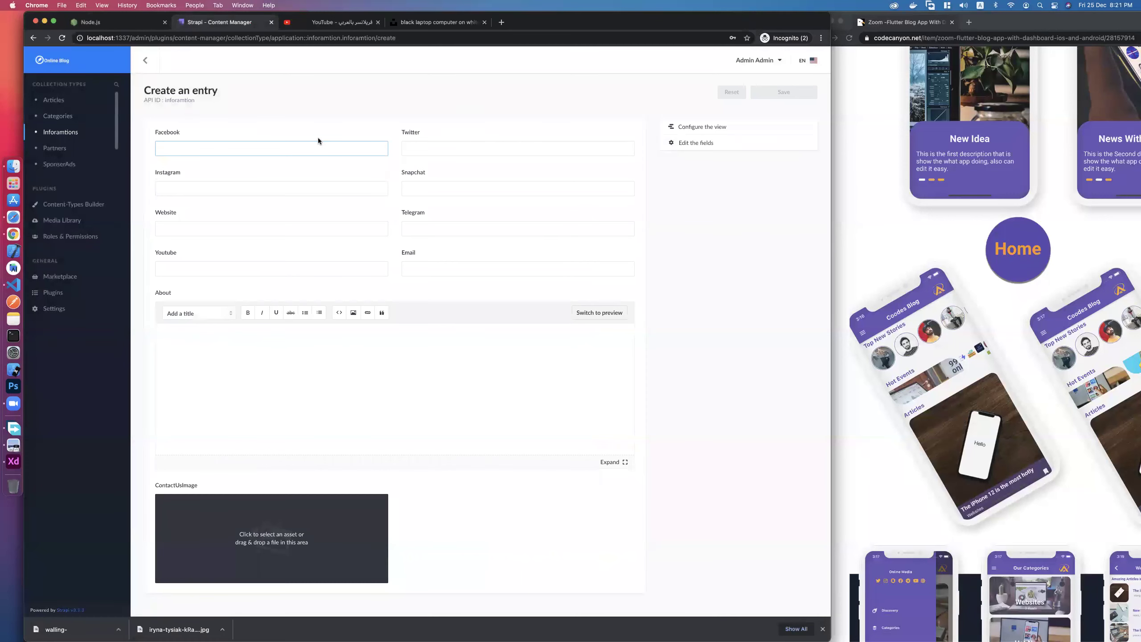
Try to open the team's Facebook page through its fb.com address in a new tab.
left_click(502, 22)
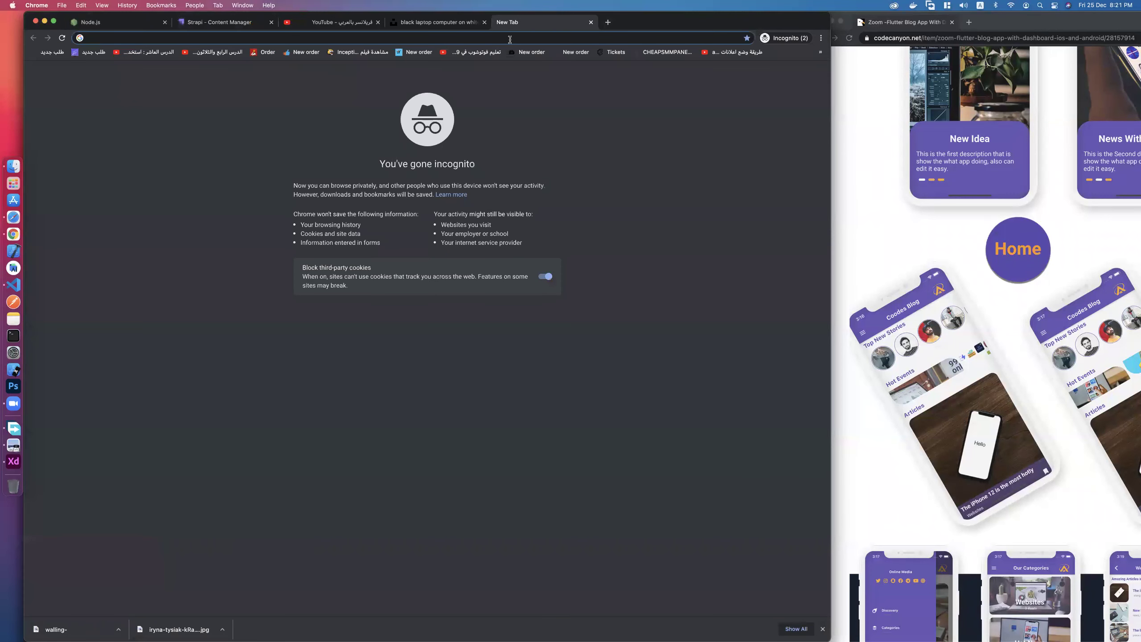
type("f")
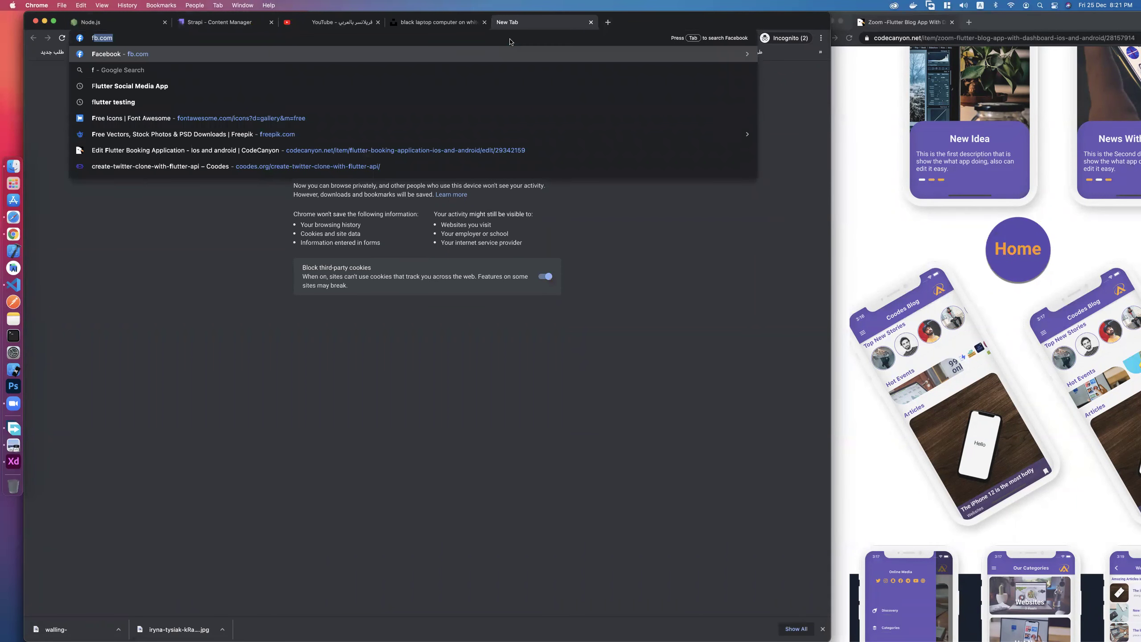
type("b.com/")
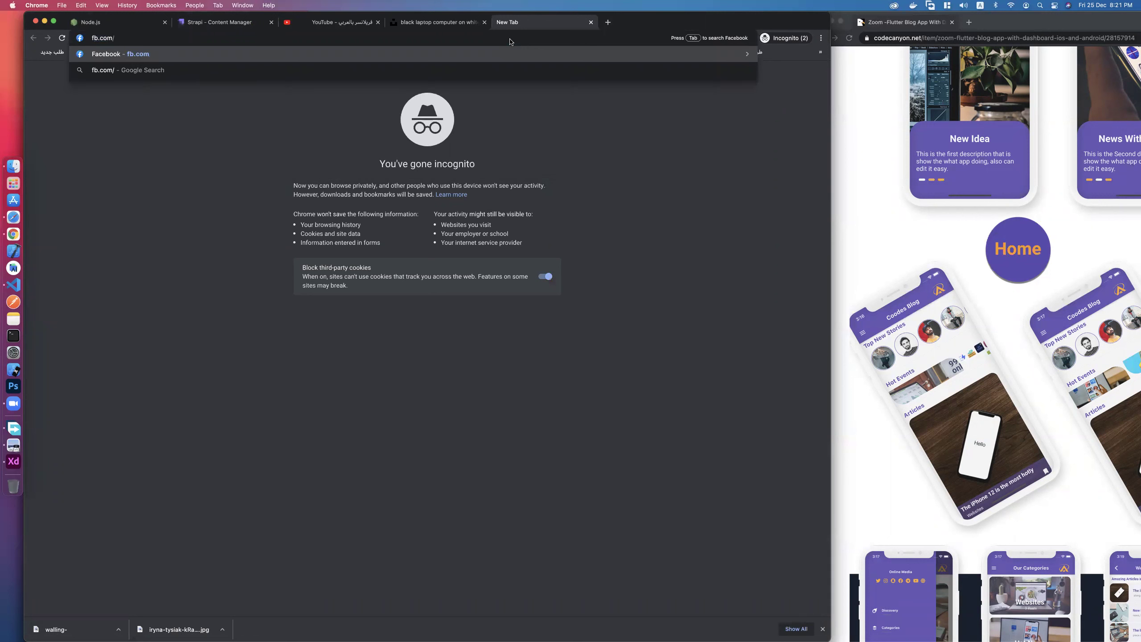
type("mrb")
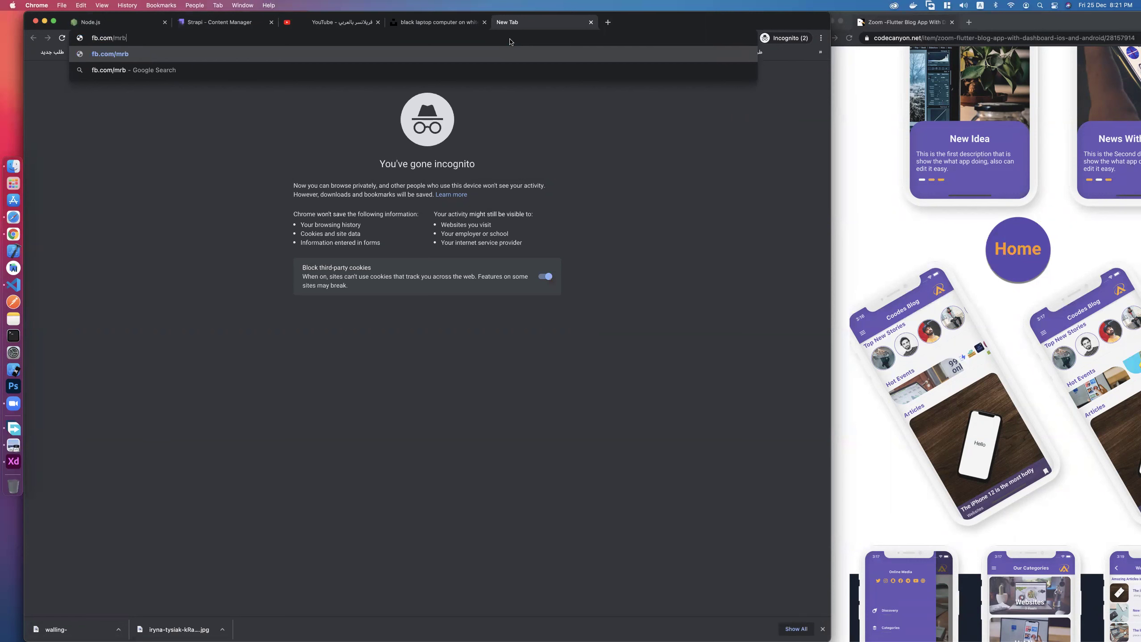
type("eboteam")
key("Return")
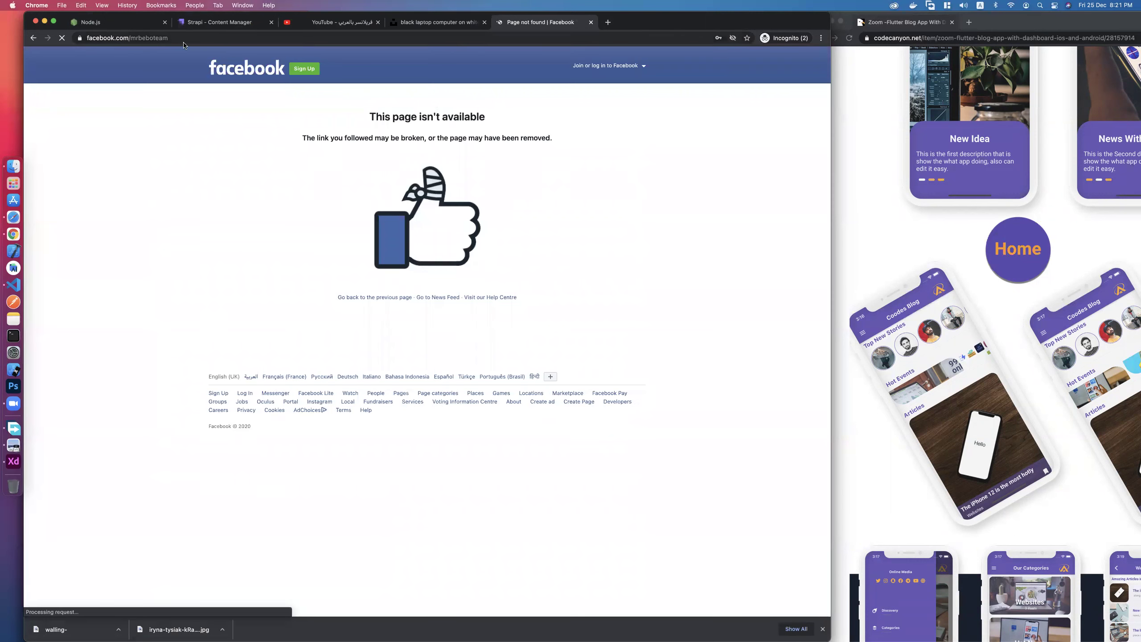
Load the suggested personal Facebook profile address instead and copy it from the browser.
left_click(167, 38)
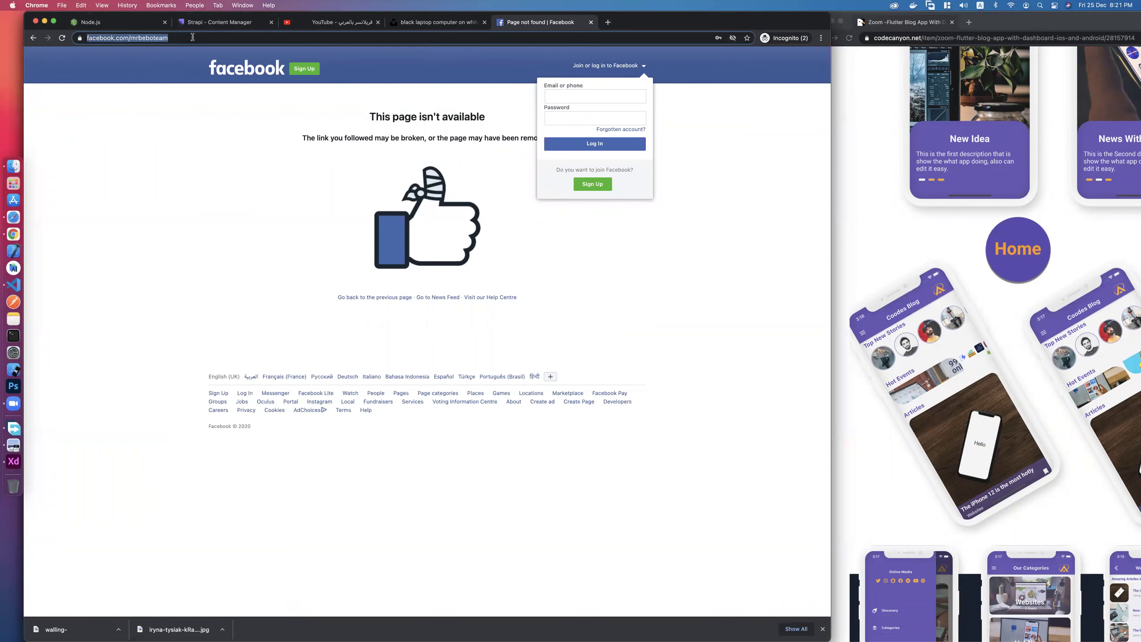
type("fac")
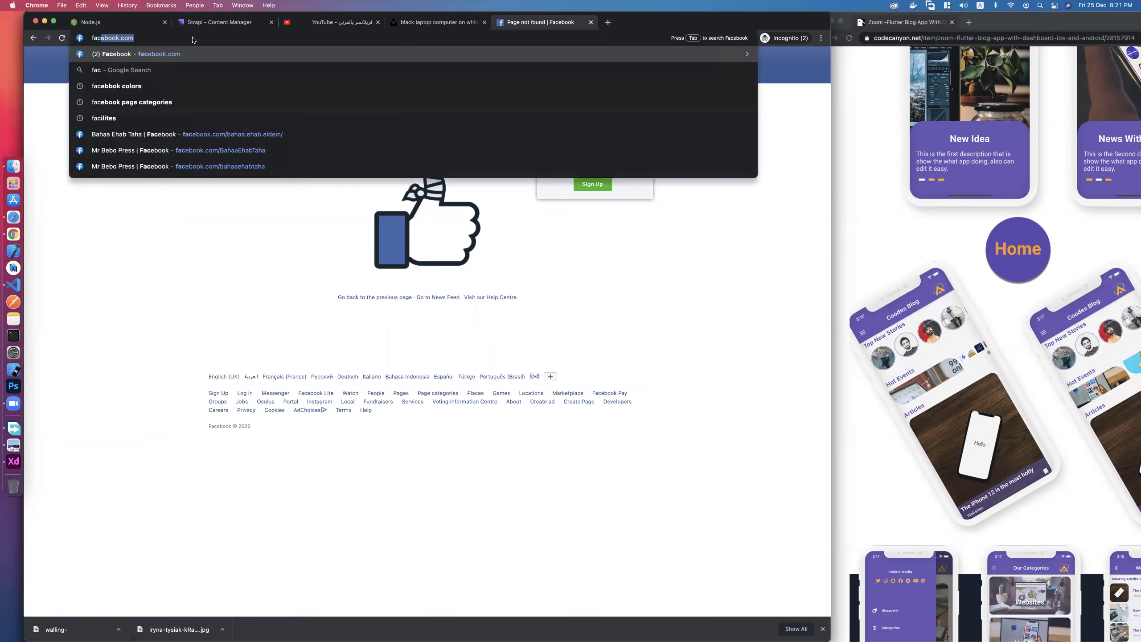
key("Right")
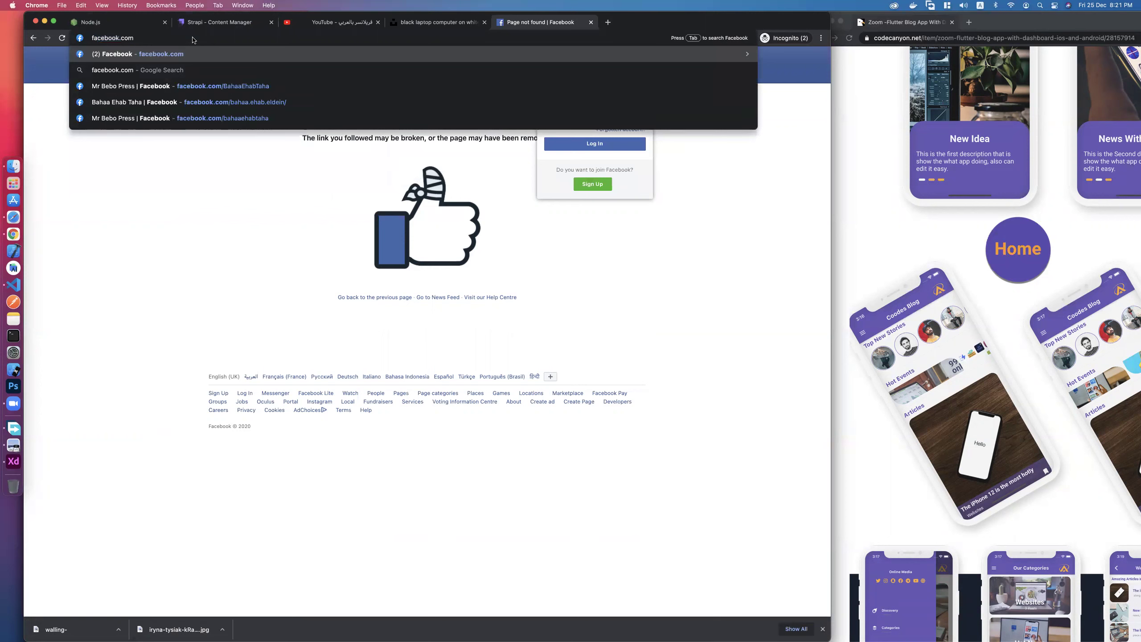
key("Down")
key("Down")
key("Down")
key("Return")
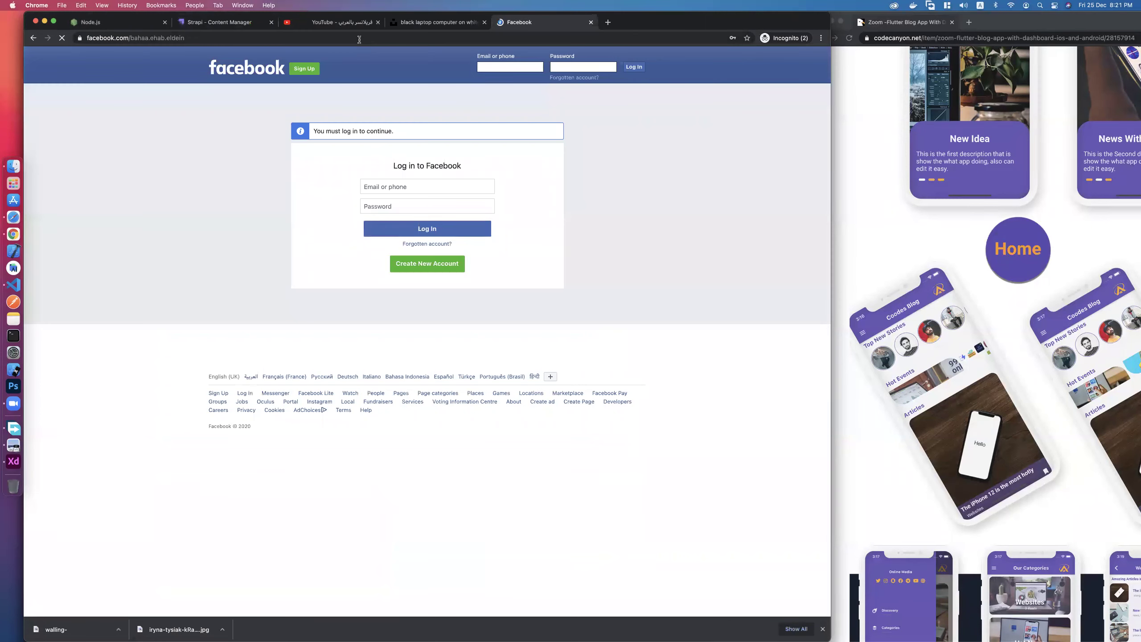
left_click(192, 37)
key("super+c")
left_click(159, 37)
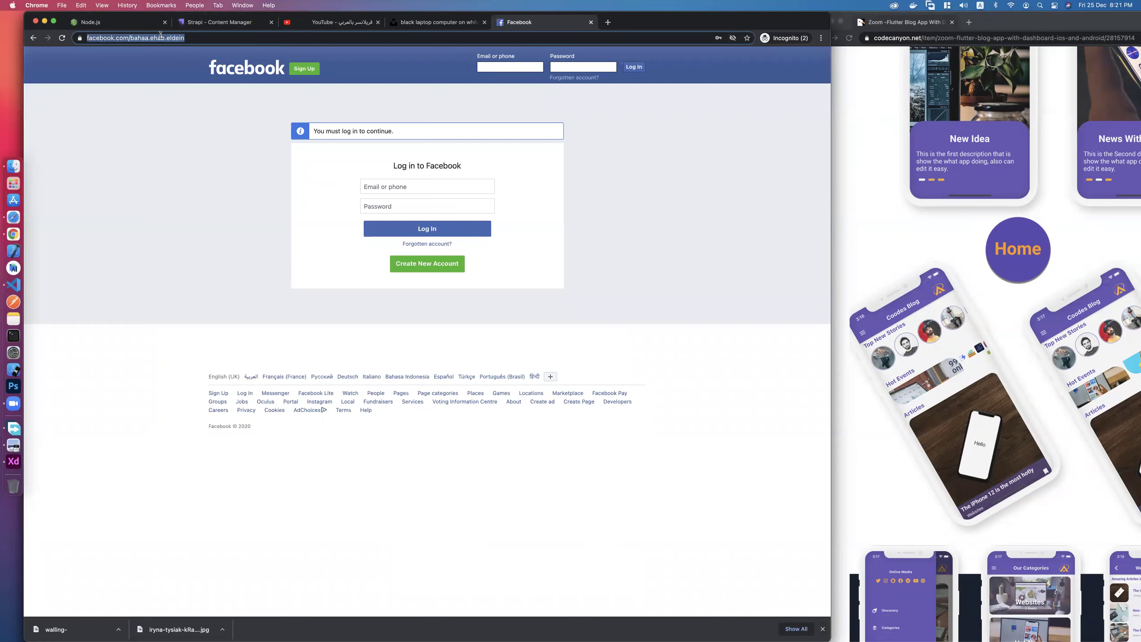
Return to the new Inforamtion entry in Strapi and paste the copied profile address into the Facebook field.
left_click(308, 18)
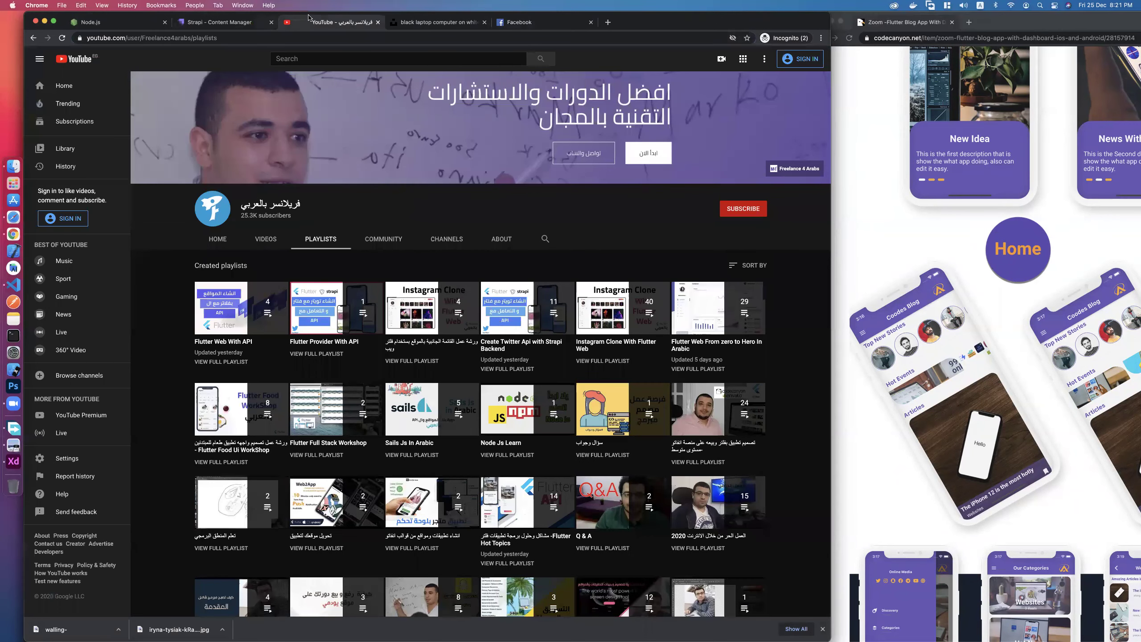
left_click(220, 22)
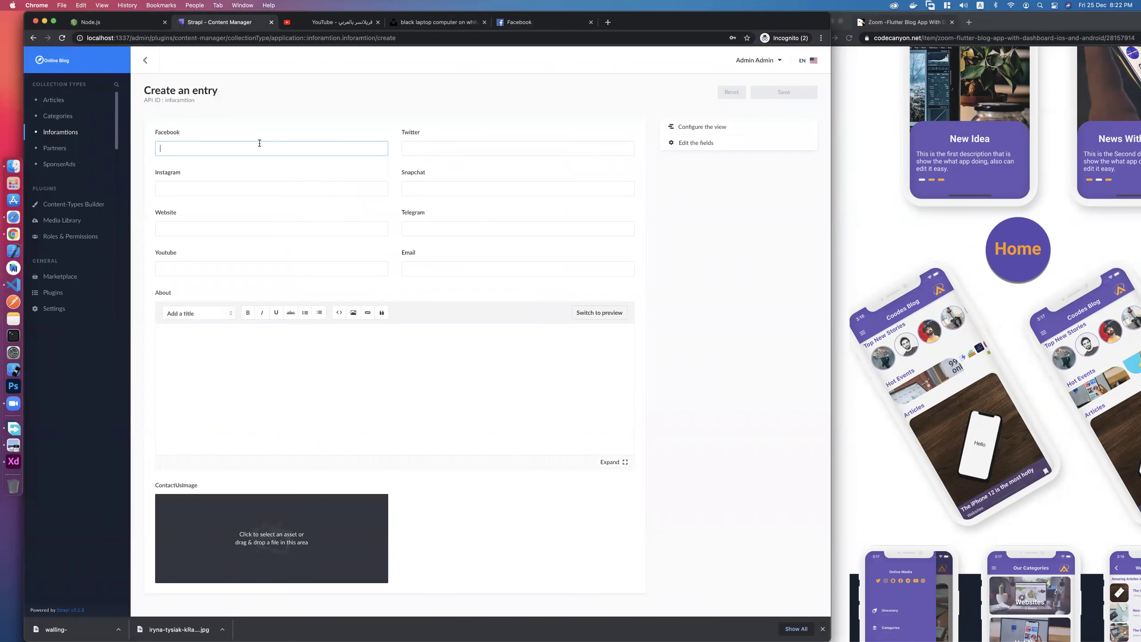
key("super+v")
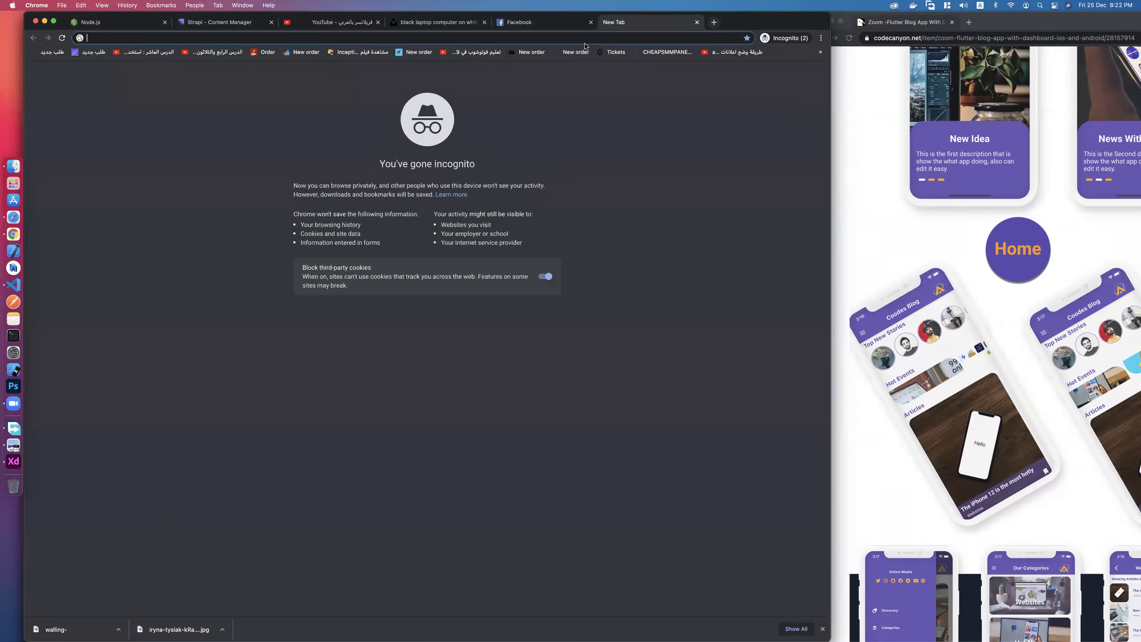
Load twitter.com/MrBeboTeam in a new tab and copy its address.
left_click(608, 22)
type("tw")
key("Right")
type("/MrBeboTeam")
key("Return")
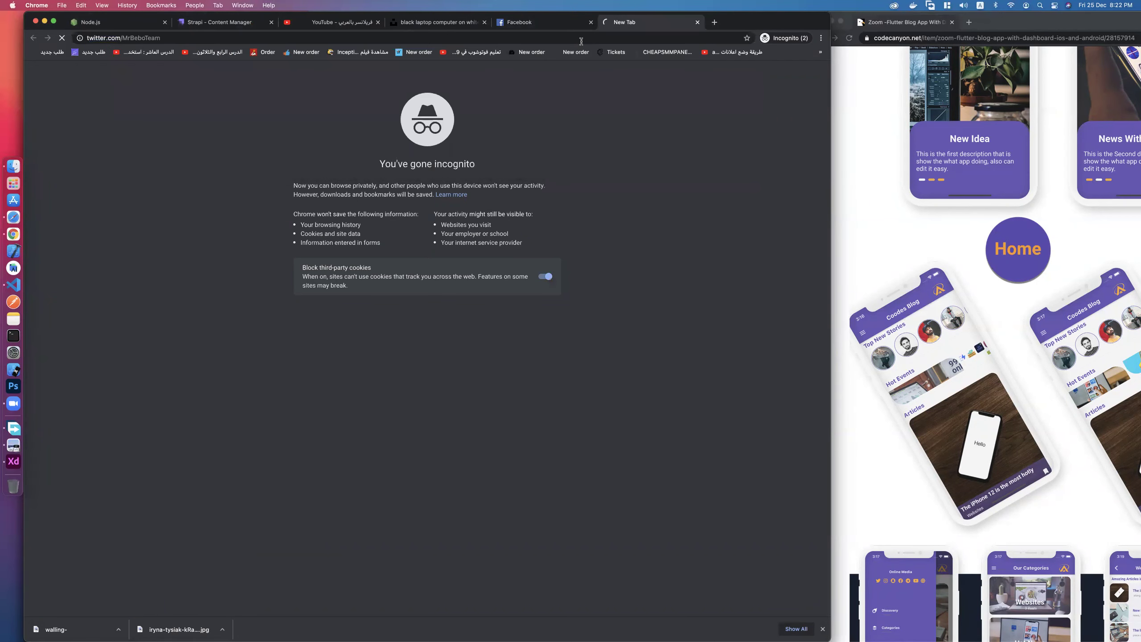
left_click(387, 40)
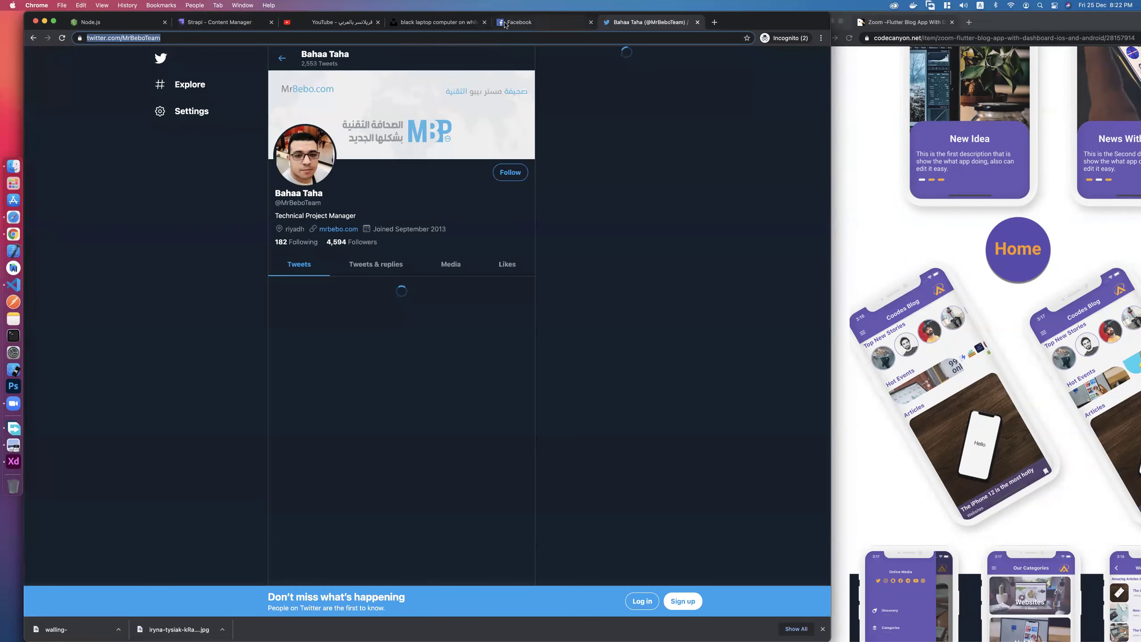
Go back to the Strapi entry and paste the copied profile address into the Twitter field.
left_click(505, 24)
left_click(246, 23)
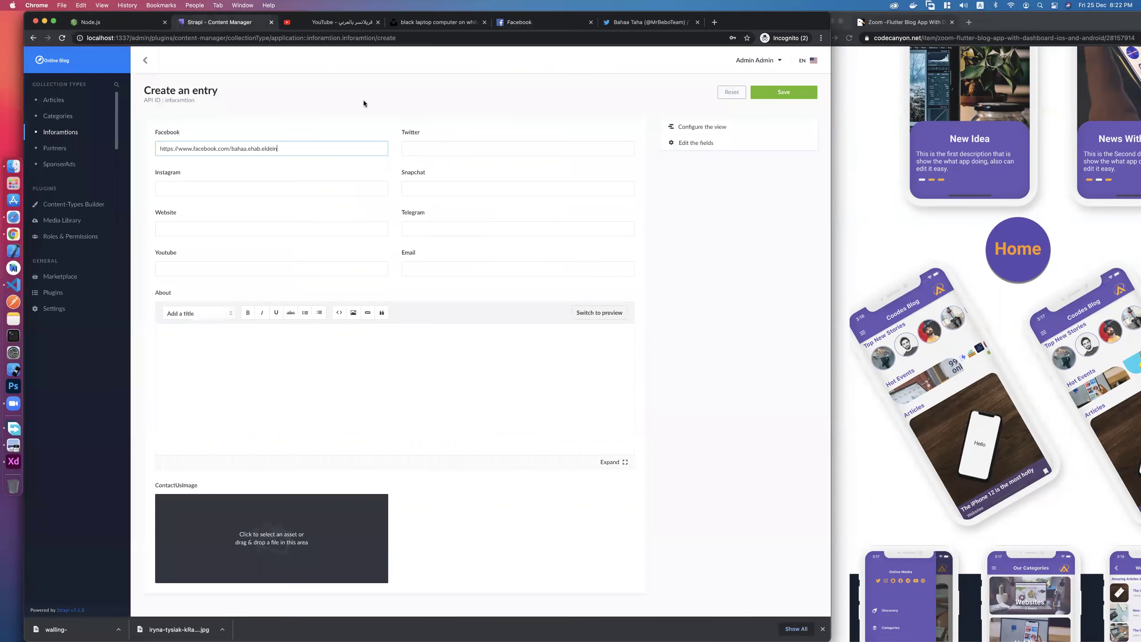
left_click(457, 151)
key("super+v")
left_click(267, 186)
Load the suggested instagram.com/freelance4arabs profile in a new tab.
left_click(714, 22)
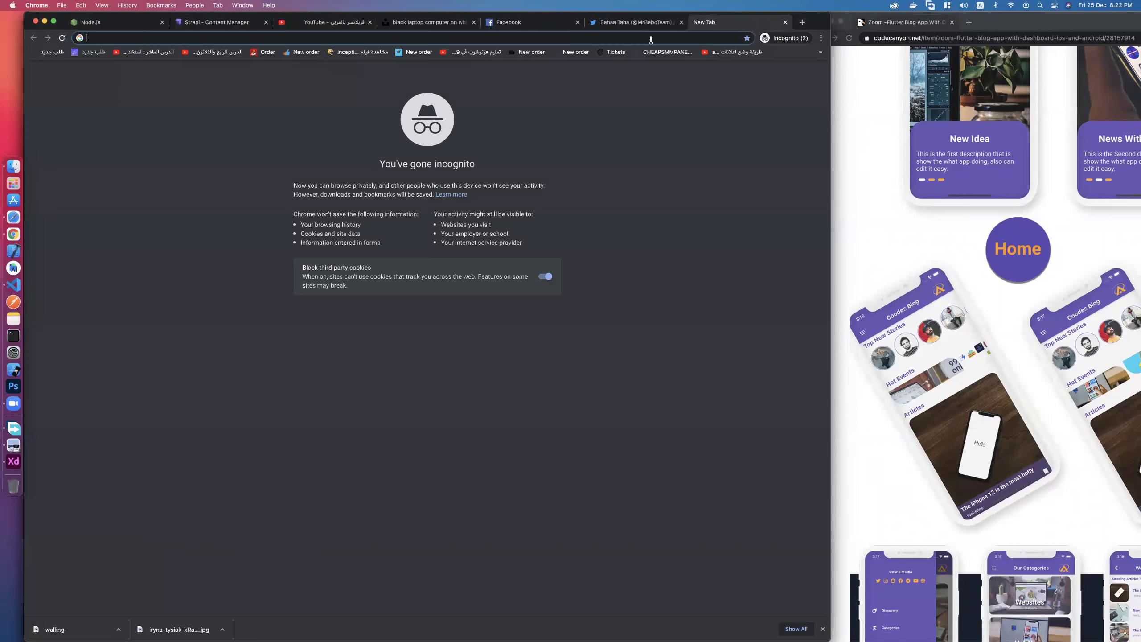
type("instagram.com")
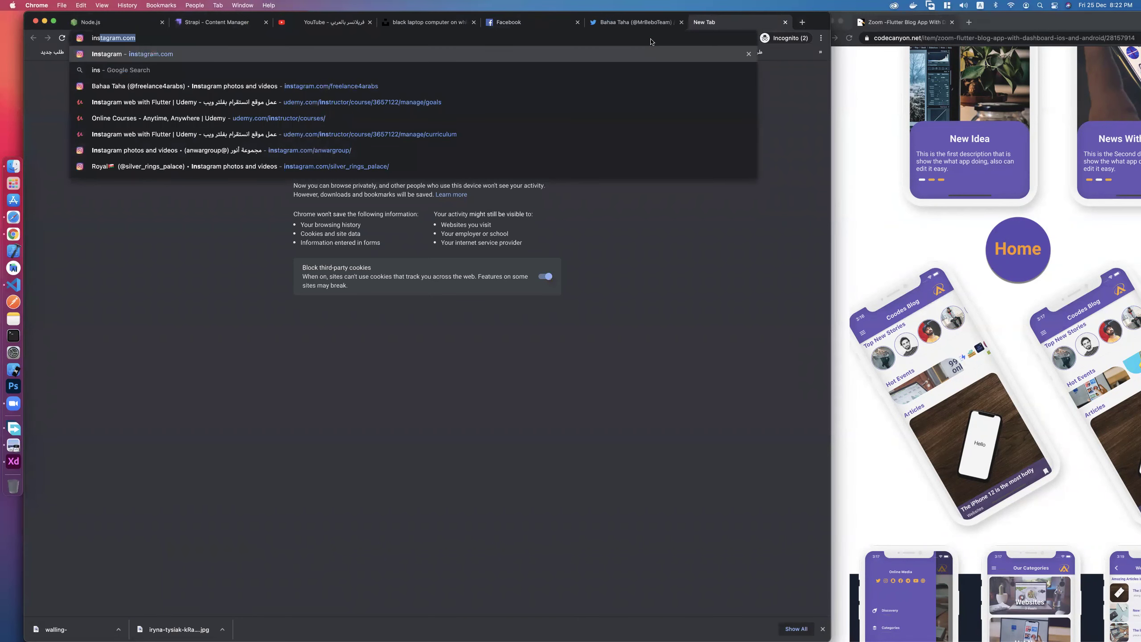
key("Down")
key("Down")
key("Return")
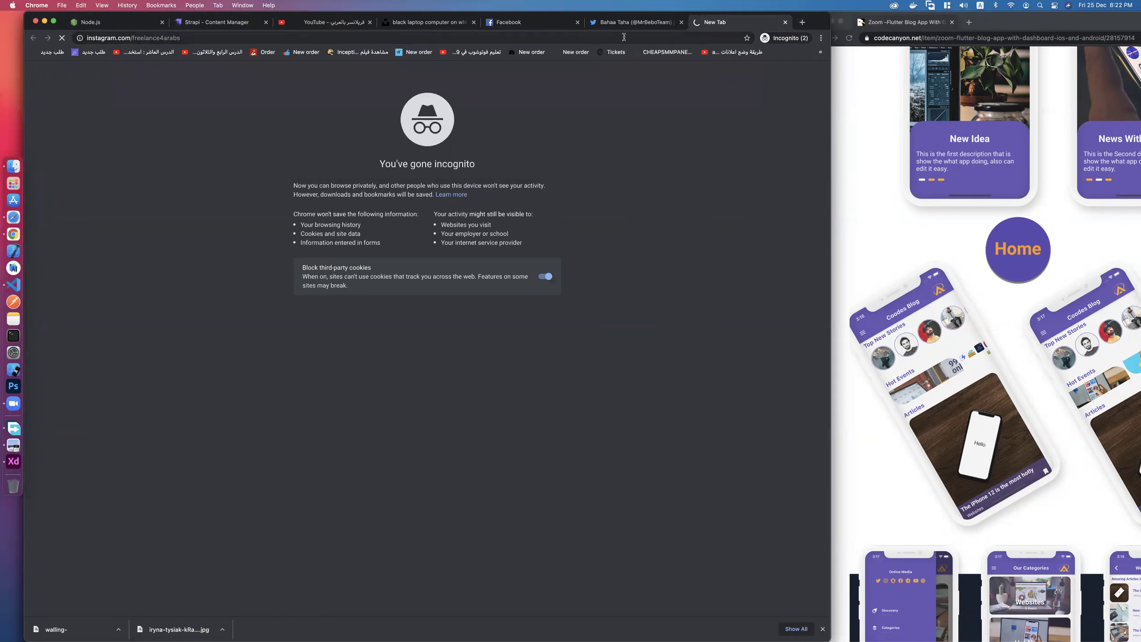
left_click(632, 22)
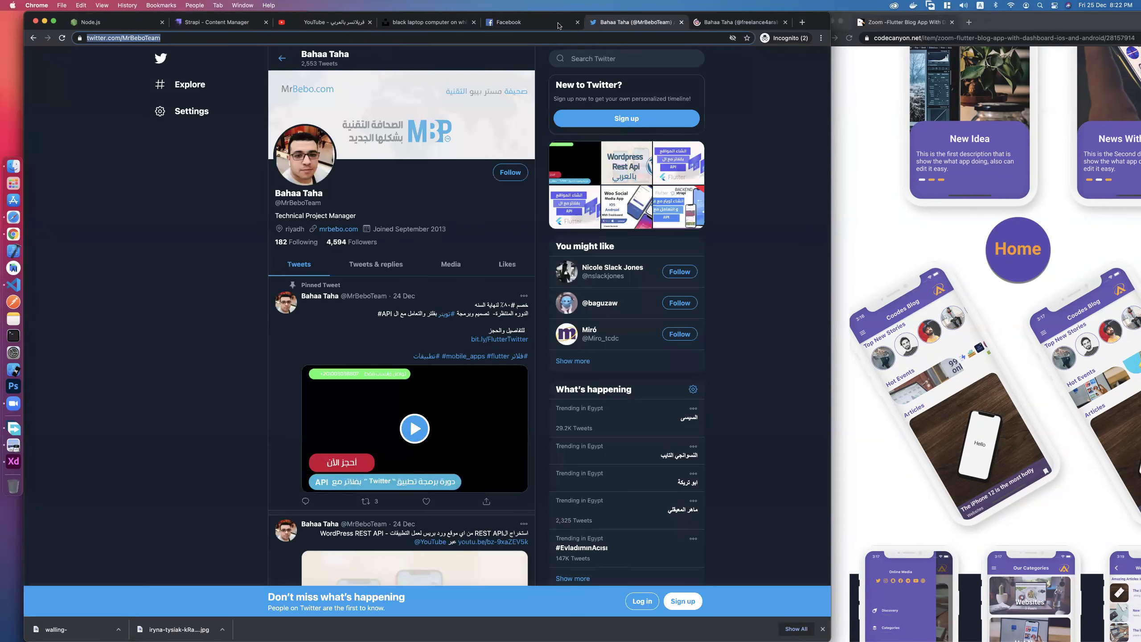
left_click(521, 22)
left_click(425, 23)
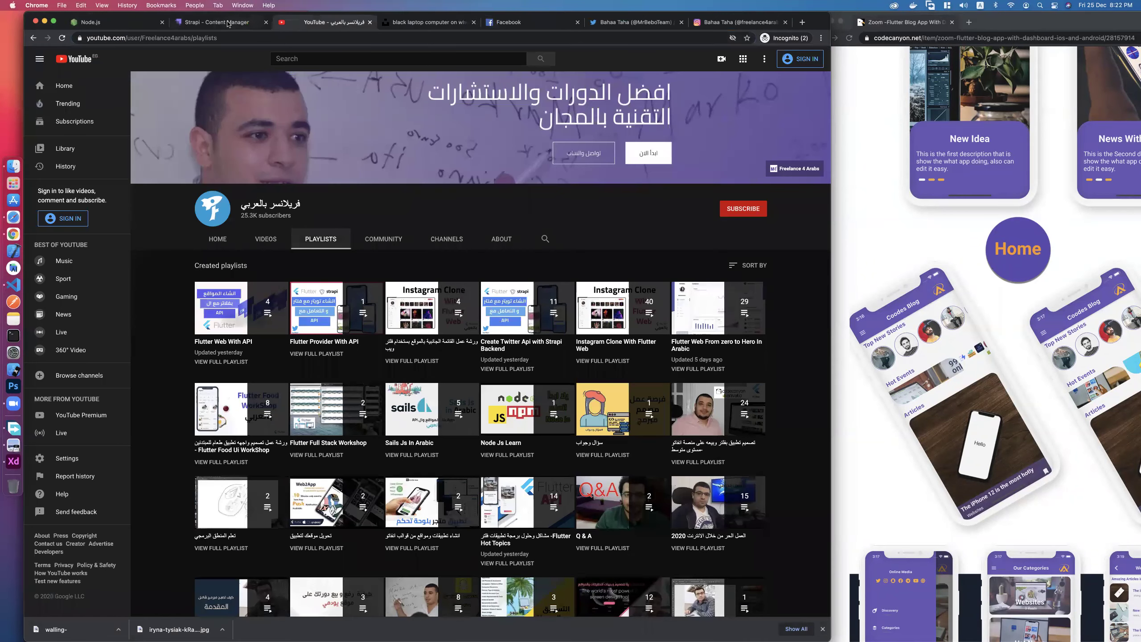
left_click(330, 24)
left_click(216, 22)
key("super+v")
left_click(437, 186)
key("super+v")
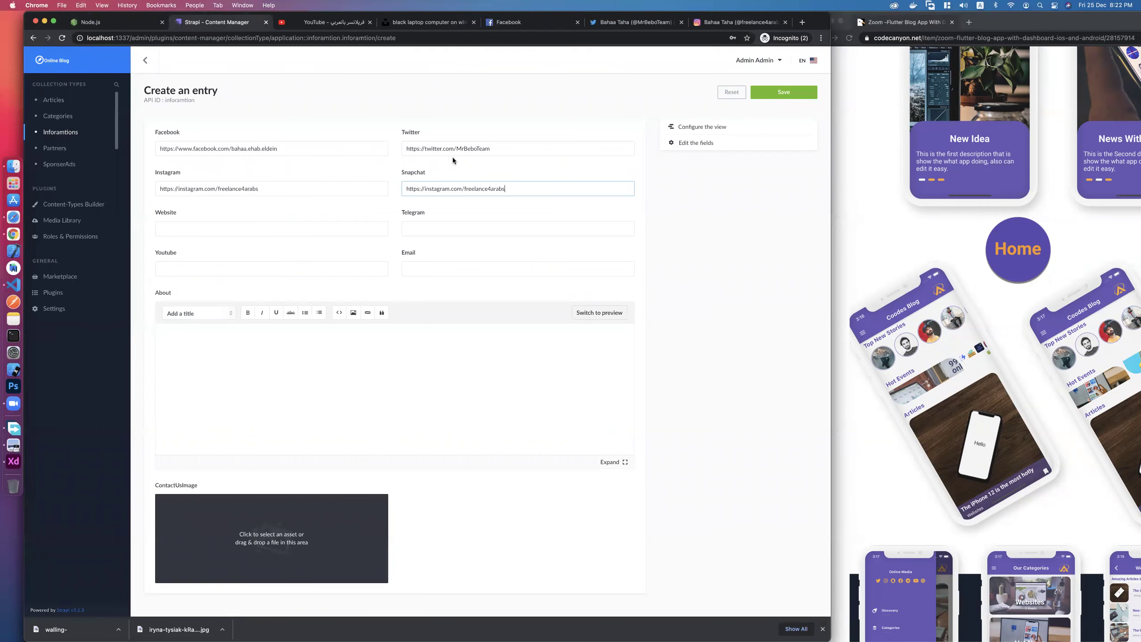
double_click(441, 189)
type("snapchat")
left_click(281, 225)
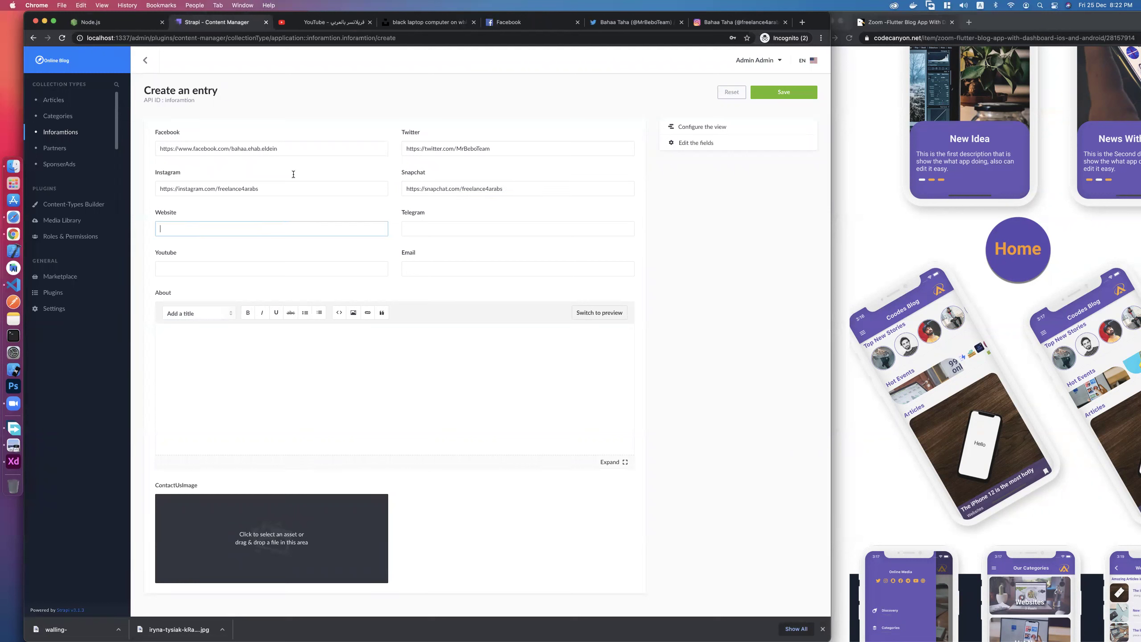
left_click(802, 22)
type("mrbebo.com")
key("Return")
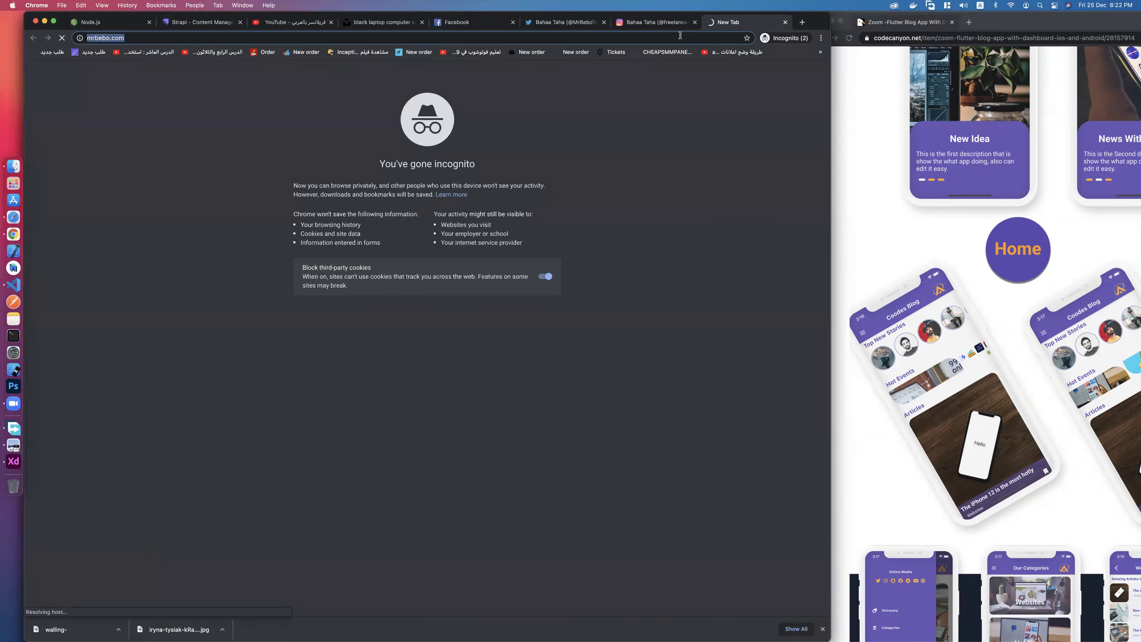
left_click(651, 23)
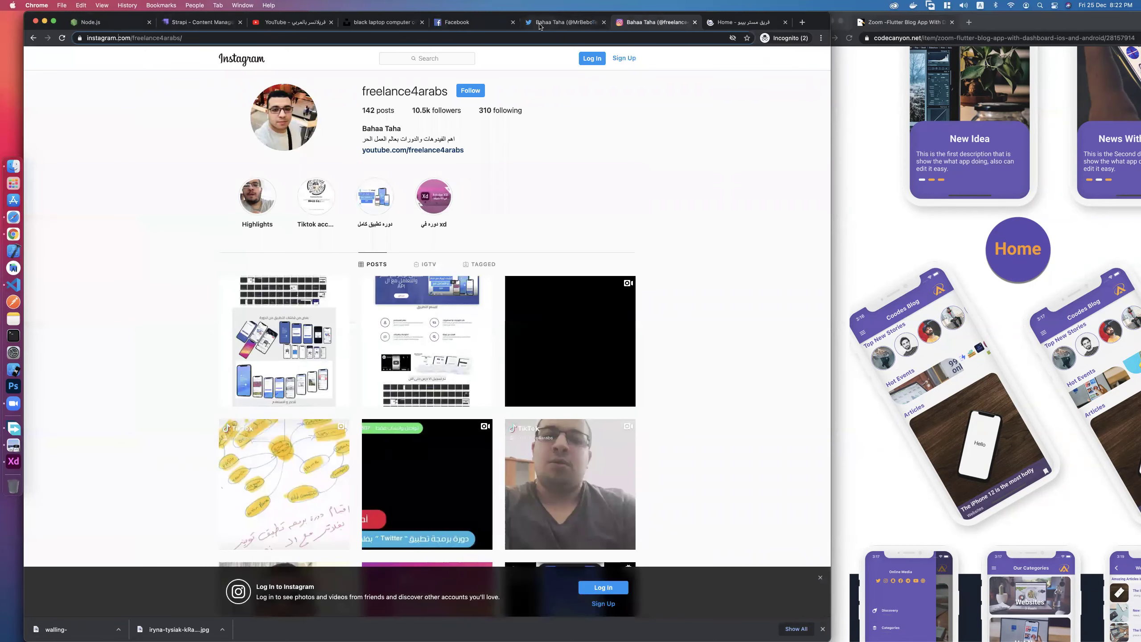
left_click(217, 24)
key("super+v")
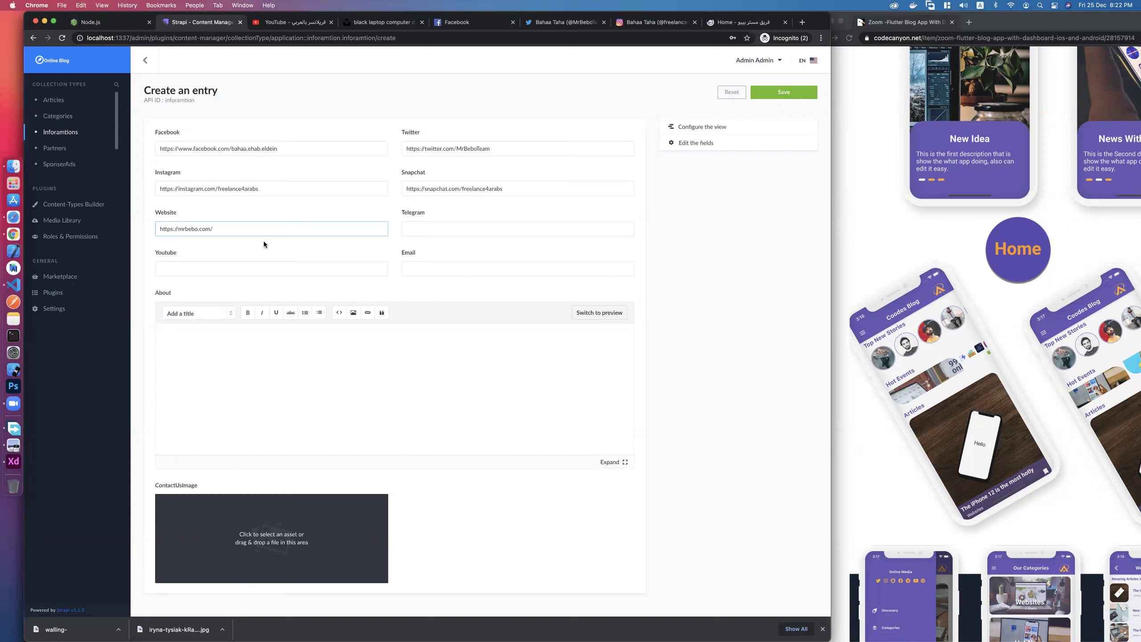
left_click(426, 231)
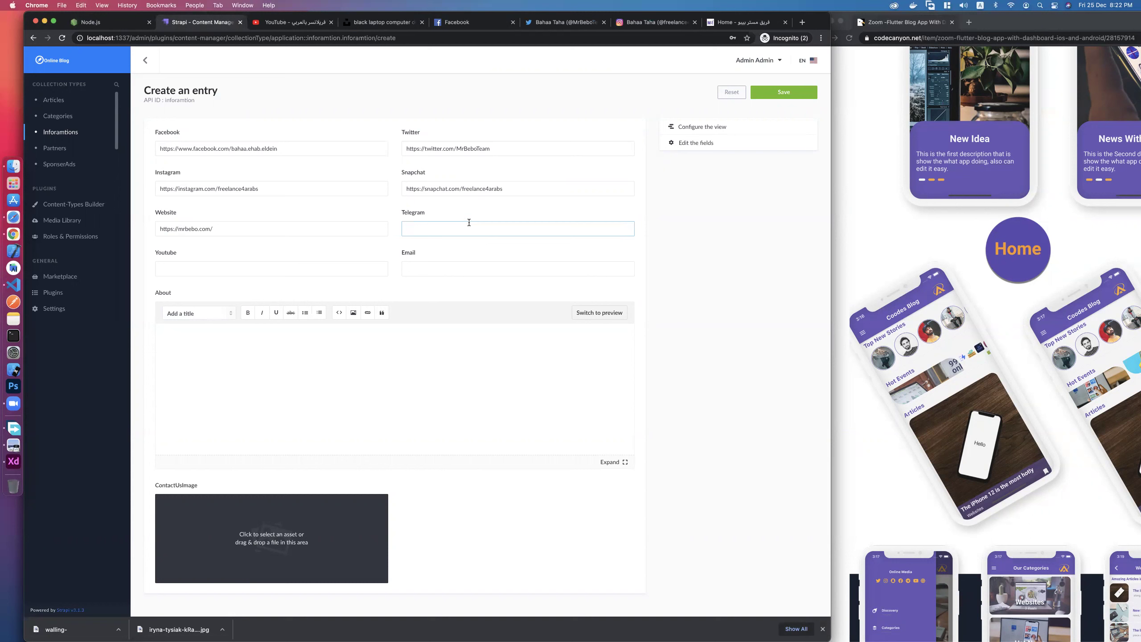
key("super+v")
triple_click(472, 188)
Copy the Freelance4arabs playlists address from YouTube into the Youtube field and fill in the Email field with the suggested contact e-mail.
left_click(236, 268)
left_click(321, 22)
left_click(227, 38)
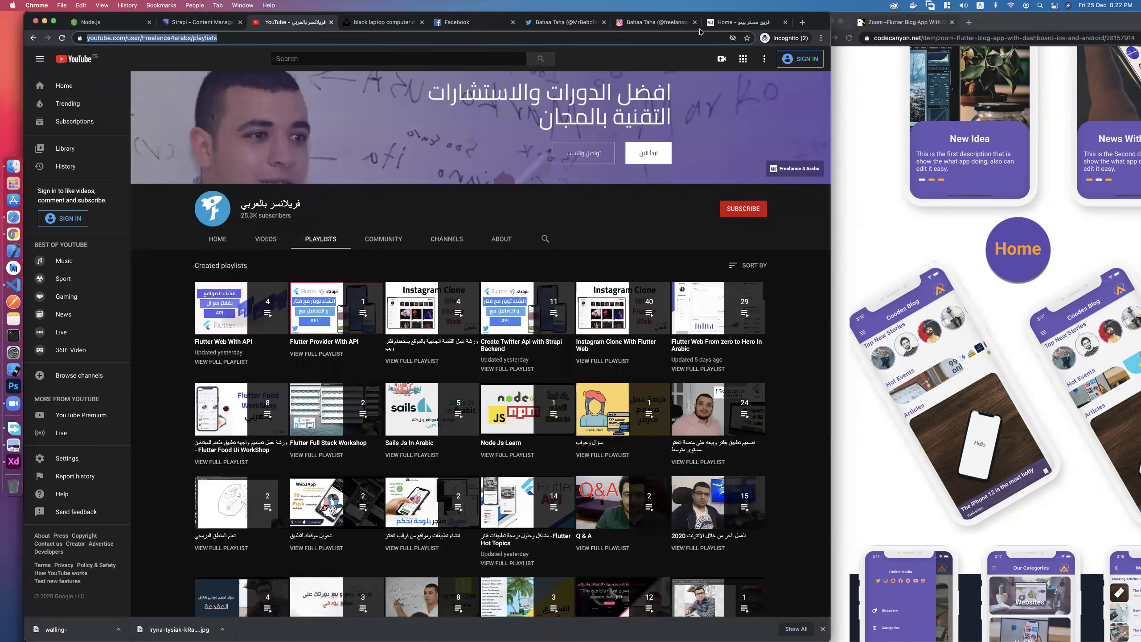
left_click(733, 23)
left_click(447, 23)
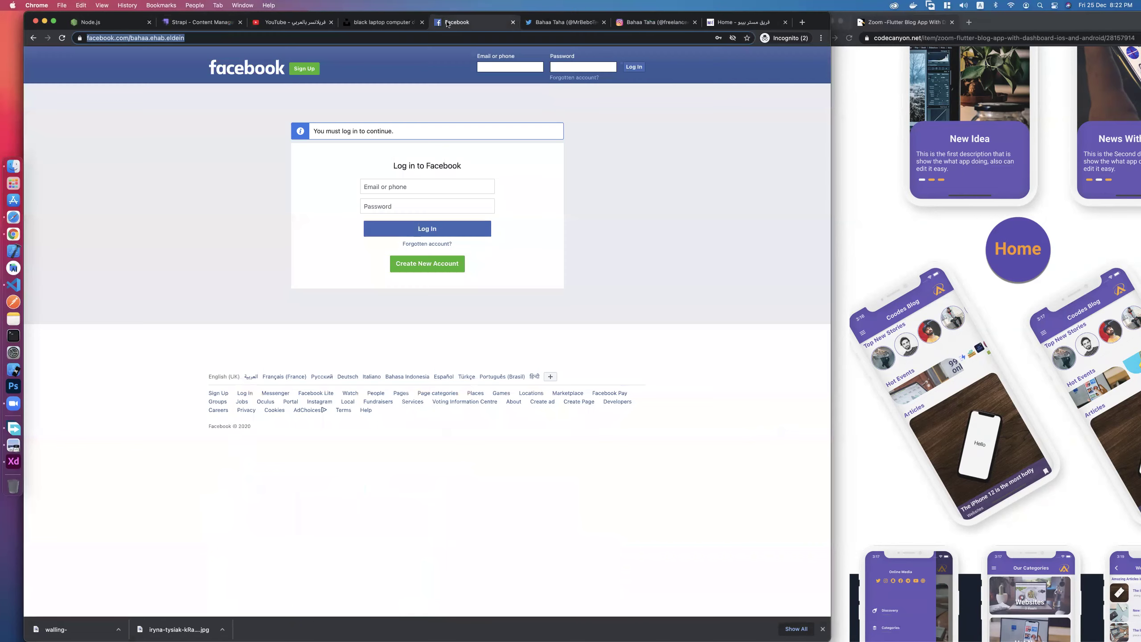
left_click(214, 22)
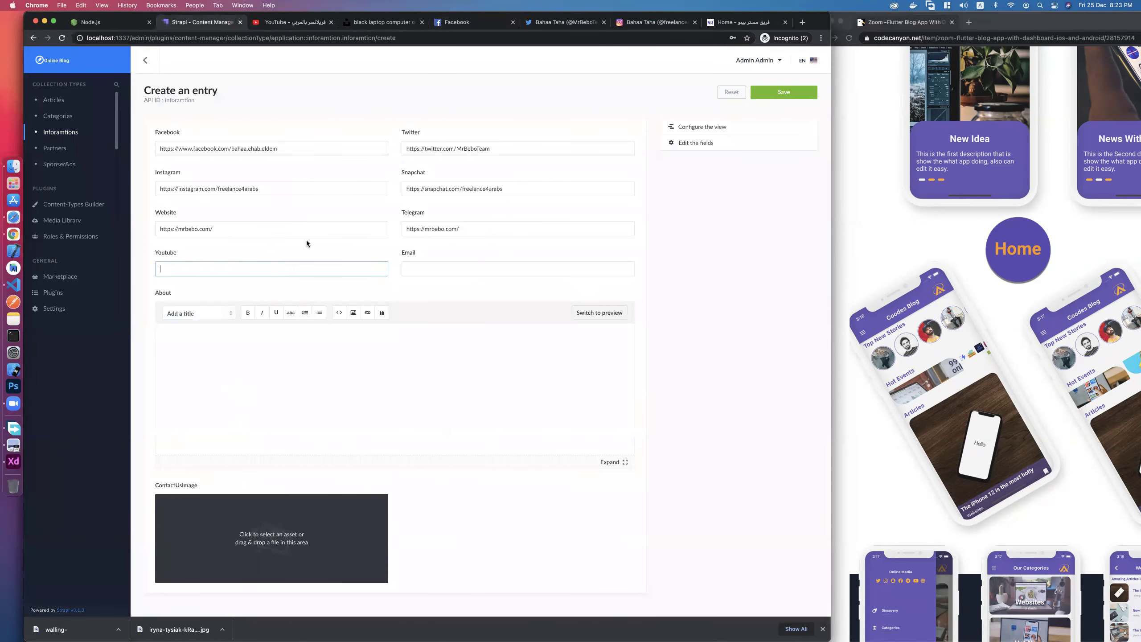
key("super+v")
left_click(434, 269)
left_click(452, 288)
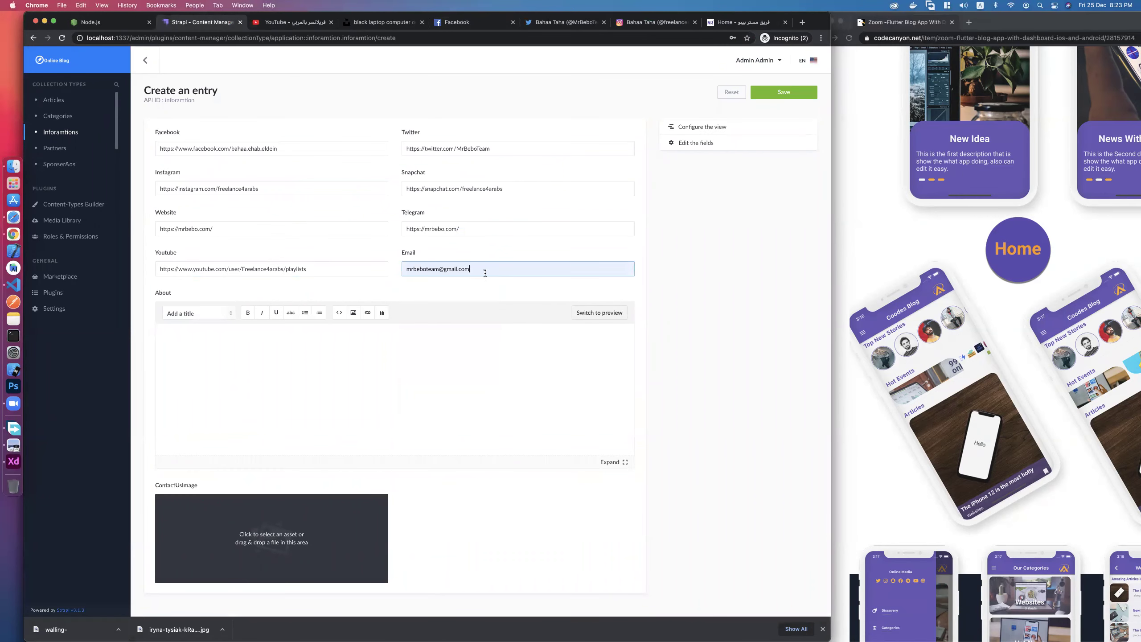
Look through the mrbebo.com home page and coodes.org for a description suitable for the About field.
left_click(229, 332)
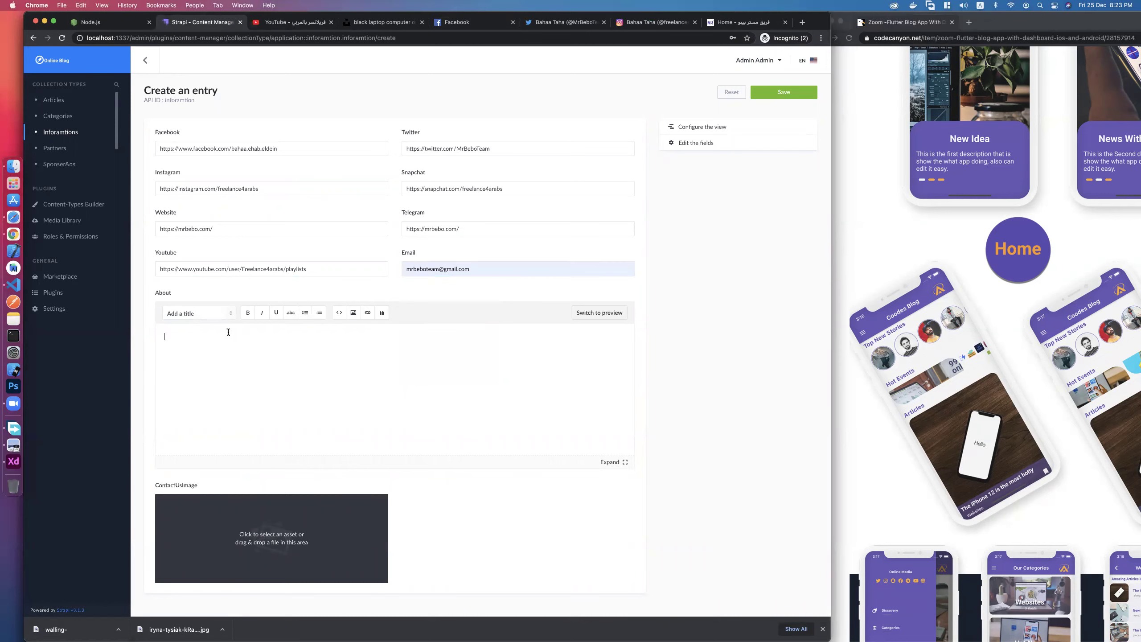
left_click(742, 24)
scroll(535, 245, "down", 15)
scroll(535, 248, "down", 9)
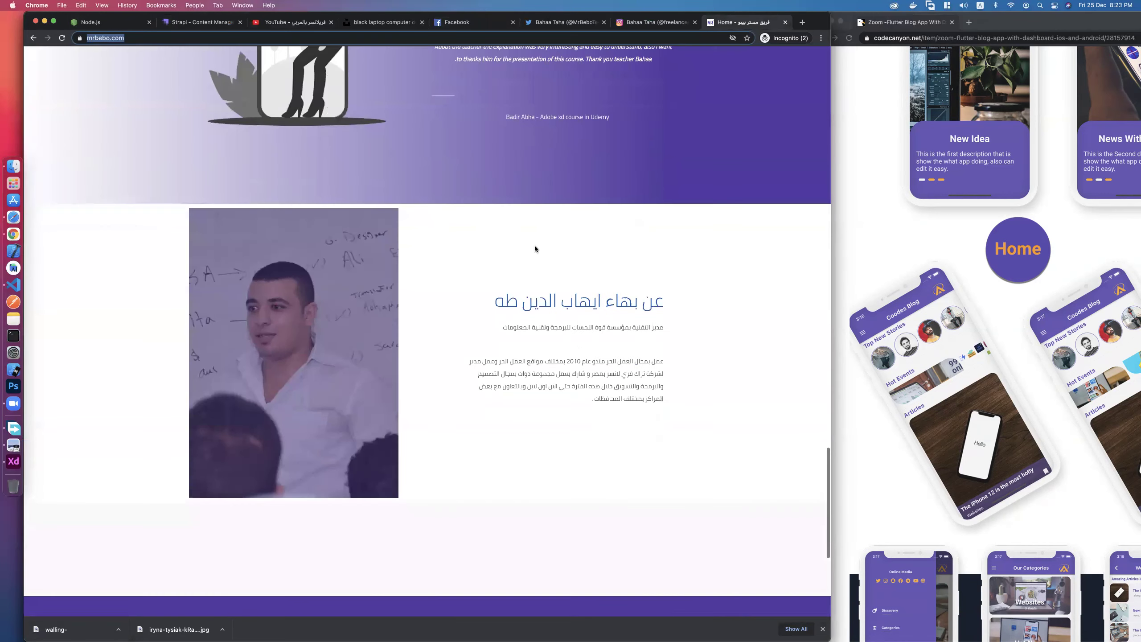
triple_click(627, 279)
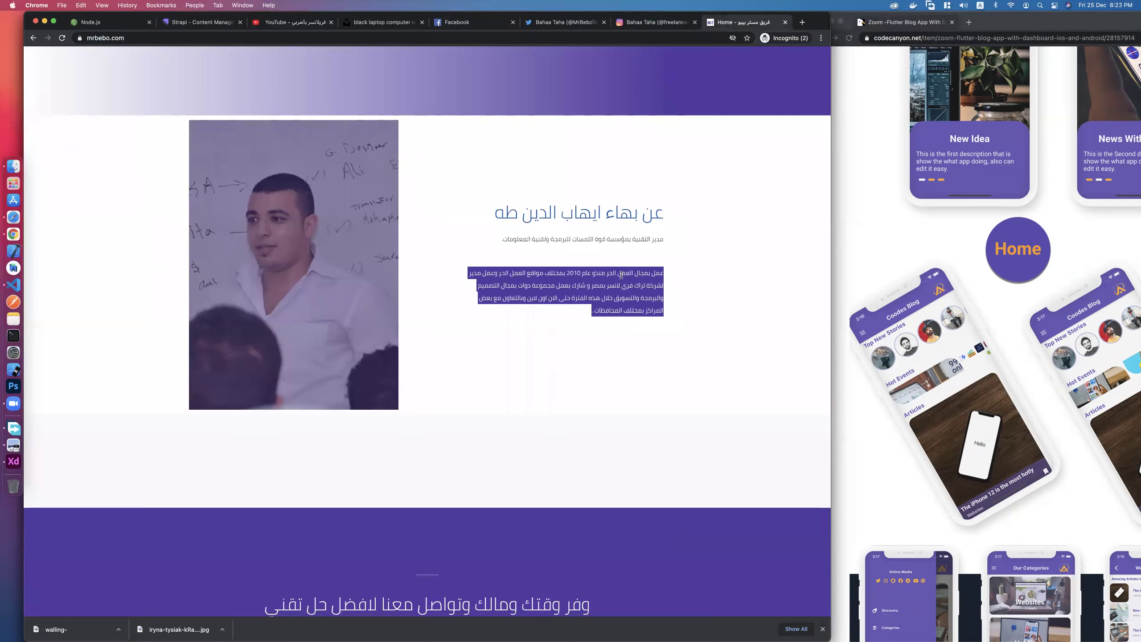
scroll(621, 275, "down", 5)
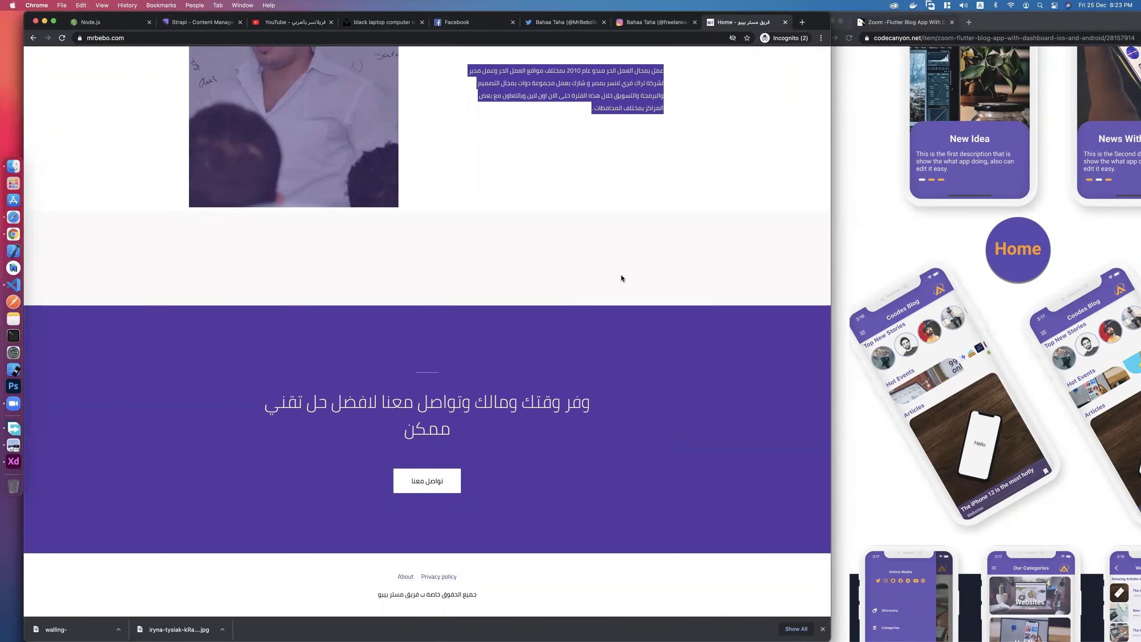
scroll(566, 262, "up", 15)
scroll(568, 265, "up", 10)
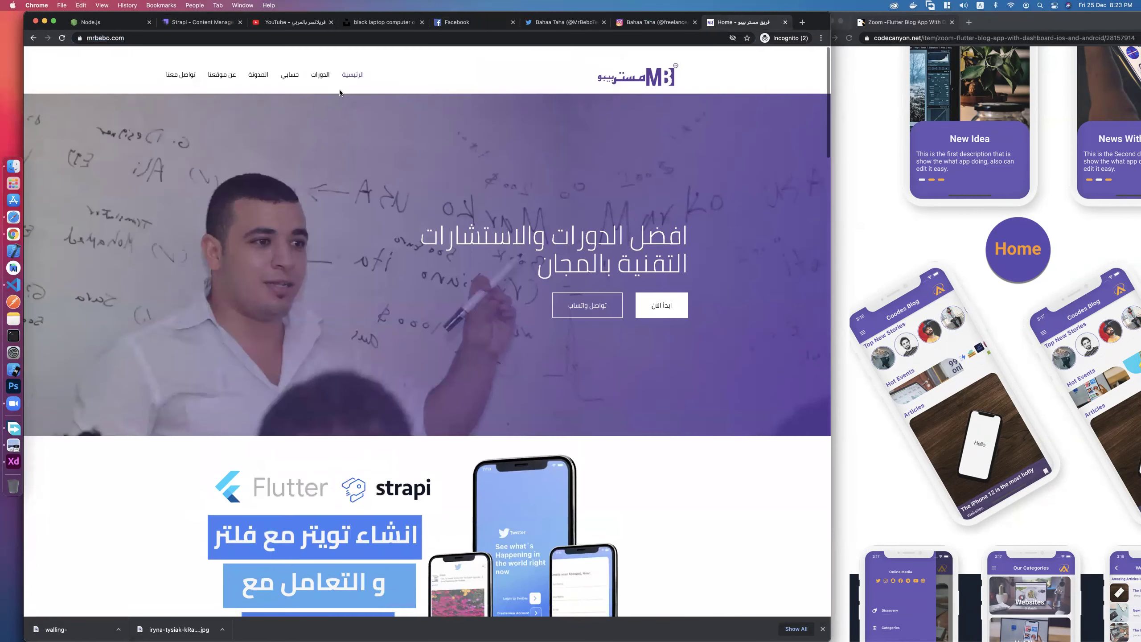
left_click(354, 38)
type("coodes.org")
key("Return")
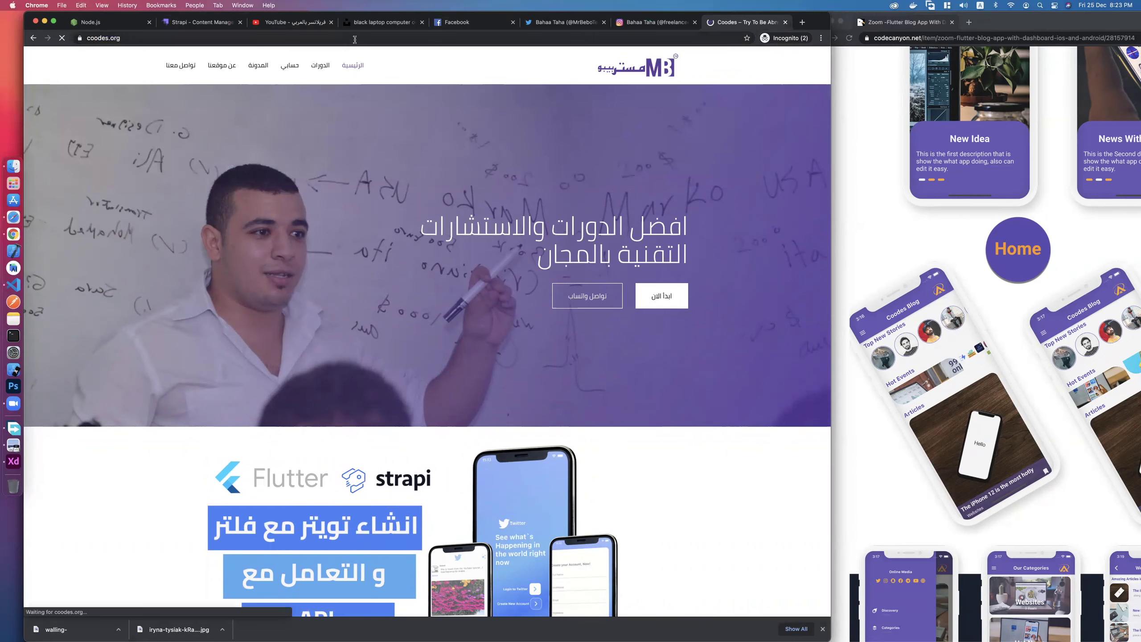
Search Google for "lorem ibson" and open the lipsum.com Lorem Ipsum generator site.
left_click(355, 38)
type("lore")
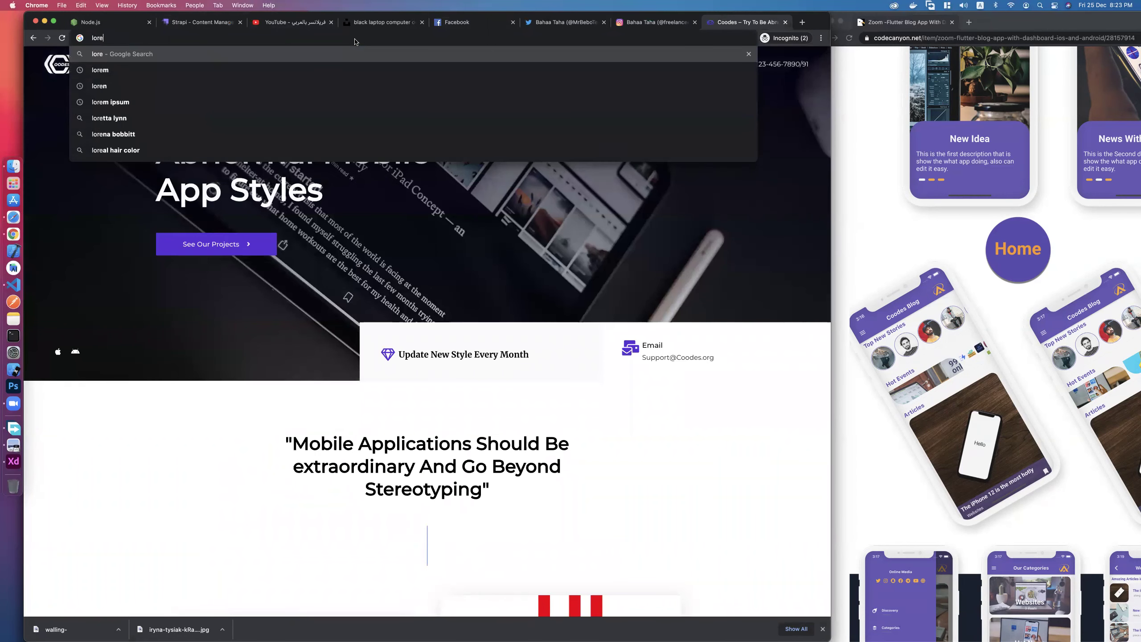
type("m ibson")
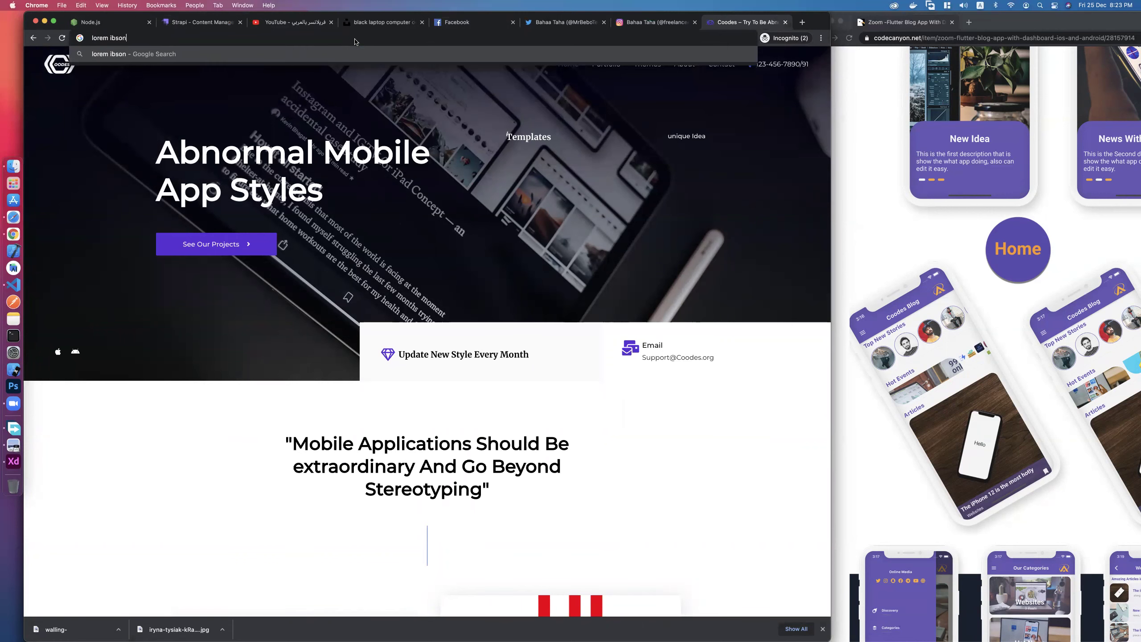
key("Return")
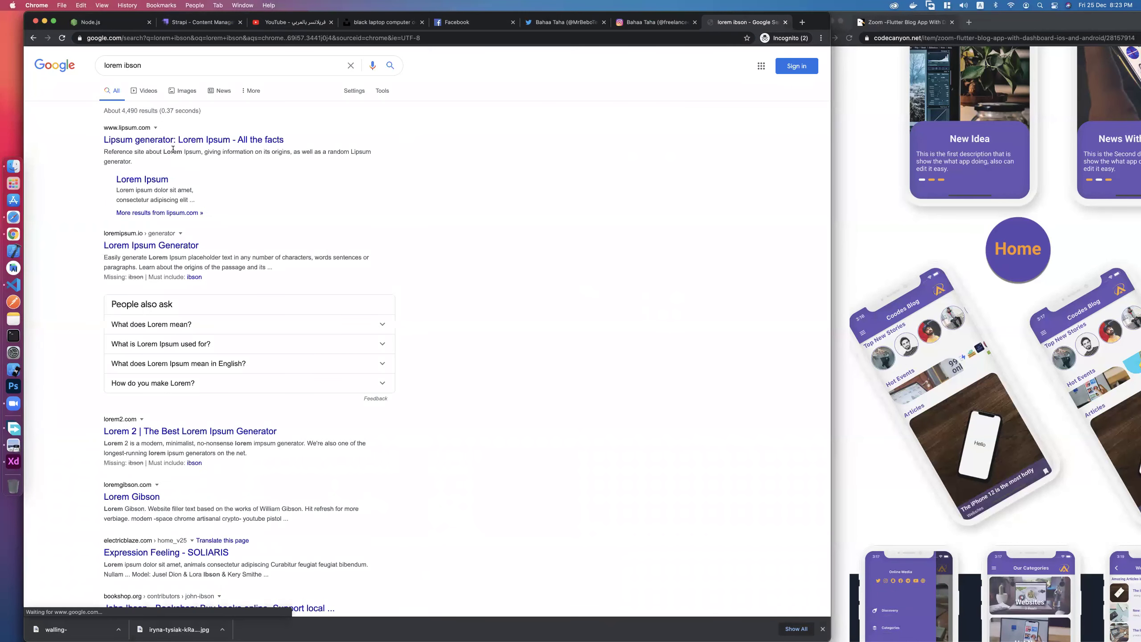
left_click(183, 142)
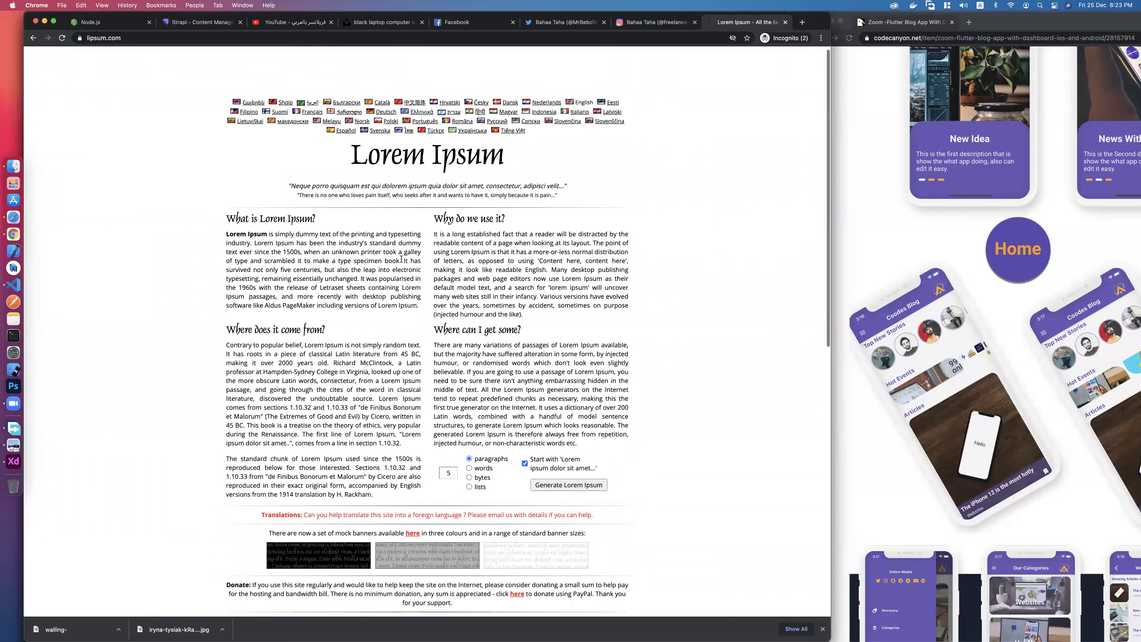
Copy the first two sentences under "What is Lorem Ipsum?" and paste them into the Strapi entry's About field.
left_click_drag(403, 260, 225, 233)
key("super+c")
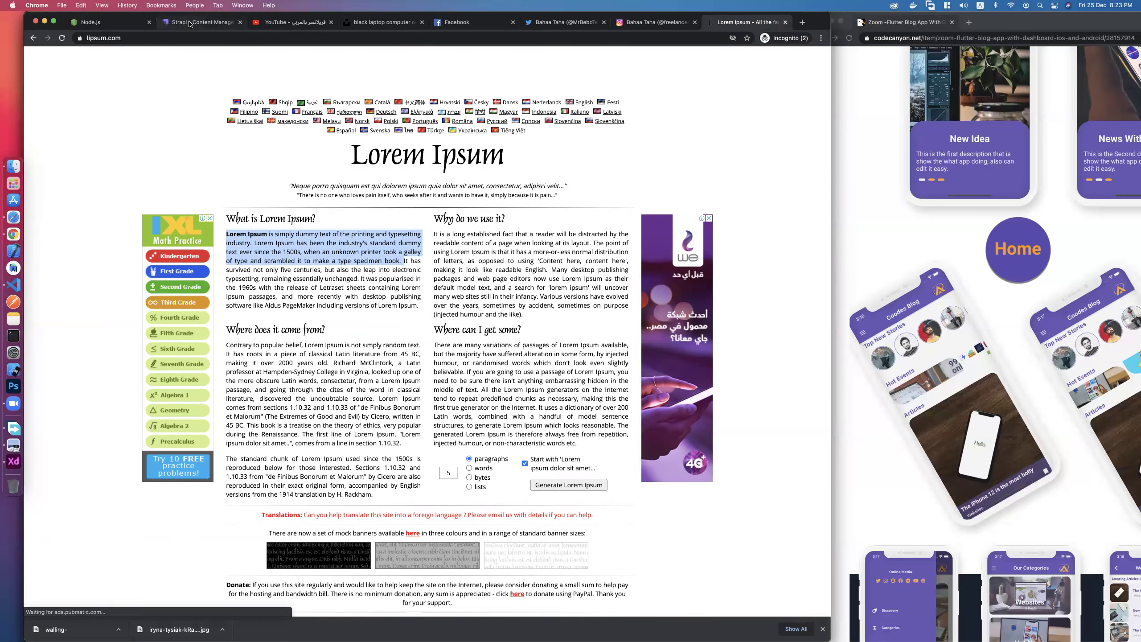
key("super+2")
key("super+v")
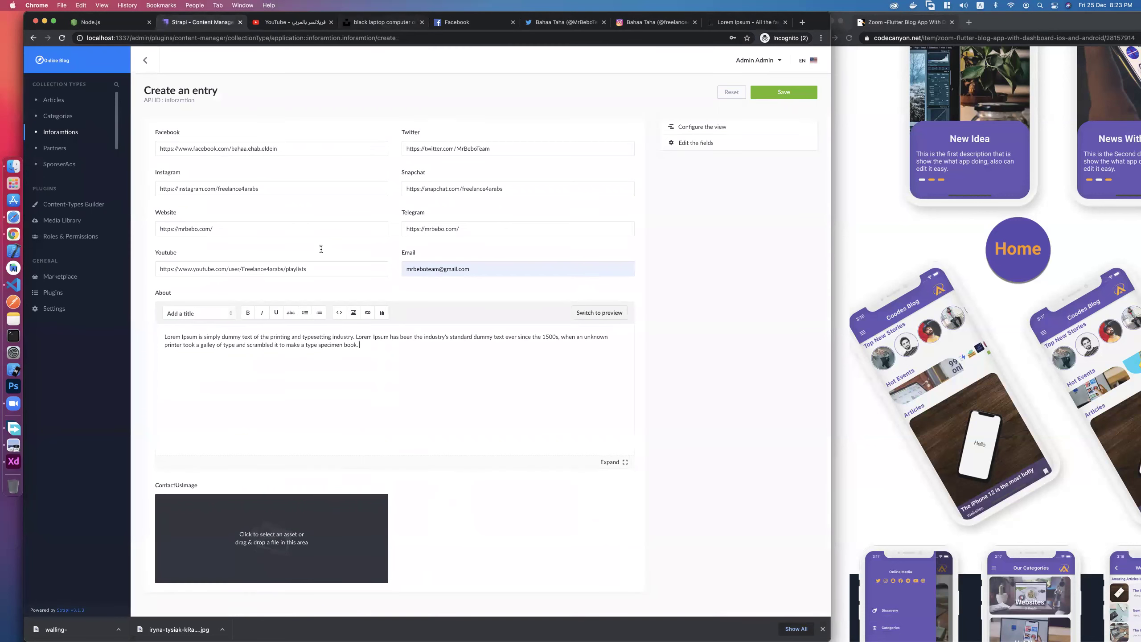
Open the asset picker for ContactUsImage in the entry and search Unsplash for "contact" photos.
left_click(353, 517)
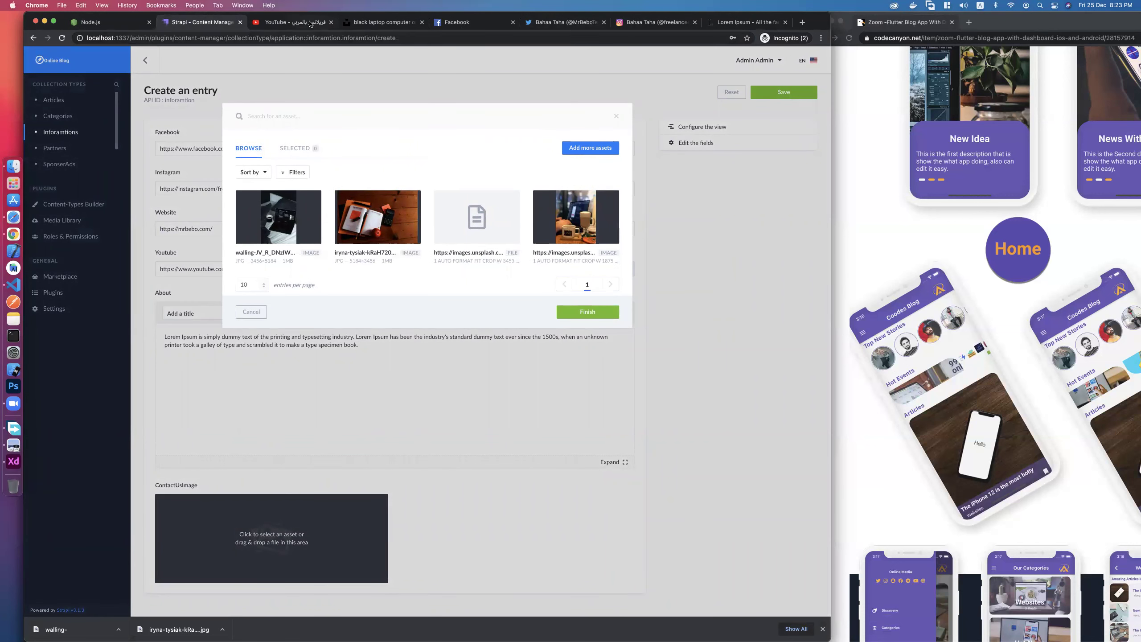
left_click(395, 21)
left_click(64, 119)
left_click(182, 53)
type("contacv")
key("BackSpace")
type("t")
key("Return")
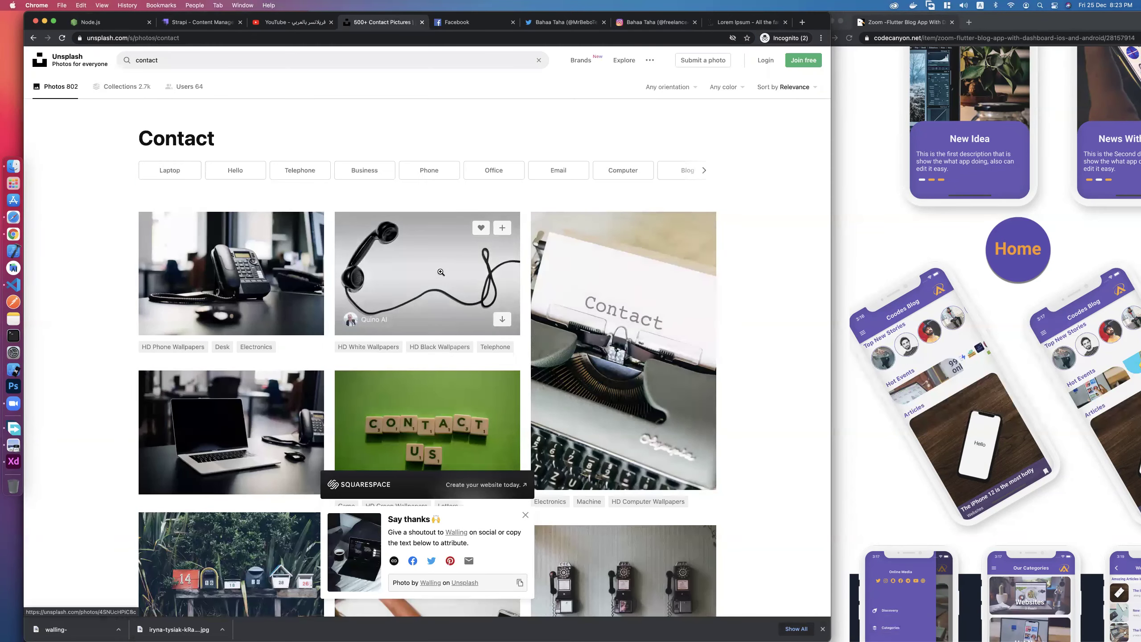
Download the photo of the black corded telephone handset from the Unsplash "contact" results.
scroll(445, 272, "down", 3)
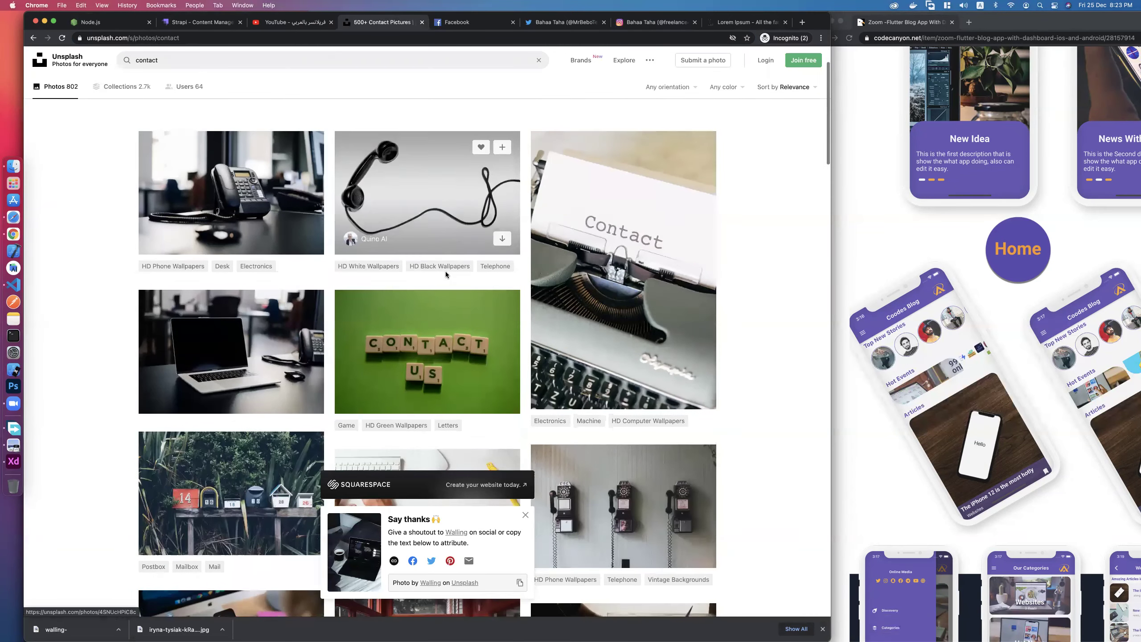
left_click(425, 176)
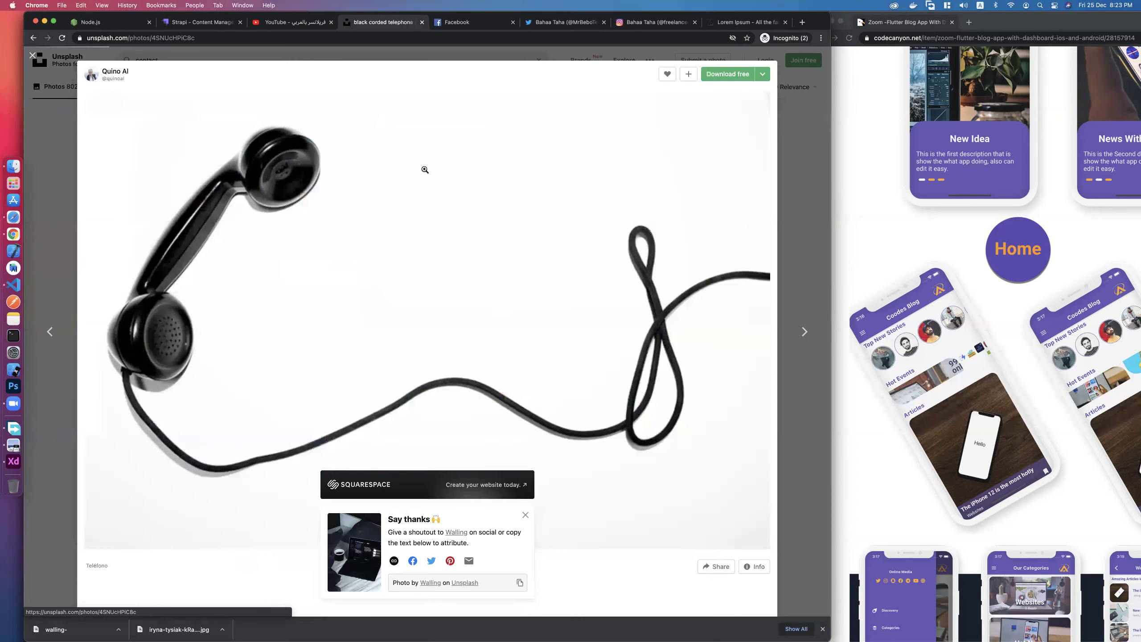
left_click(729, 76)
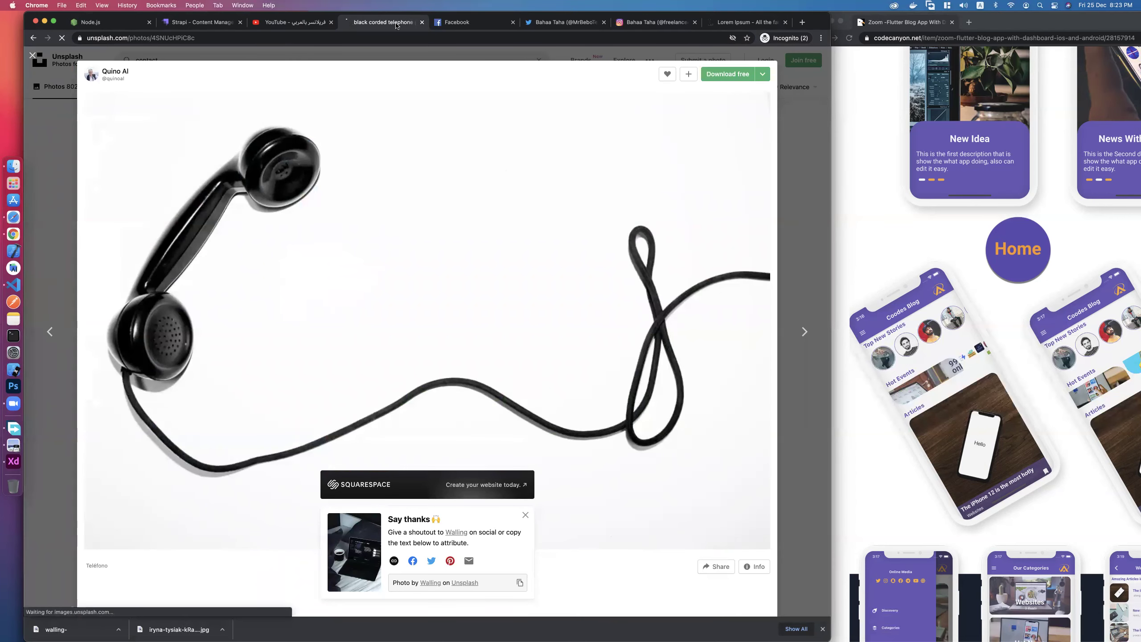
Upload the downloaded telephone photo to Strapi as the entry's ContactUsImage and save the Inforamtions entry.
left_click(167, 19)
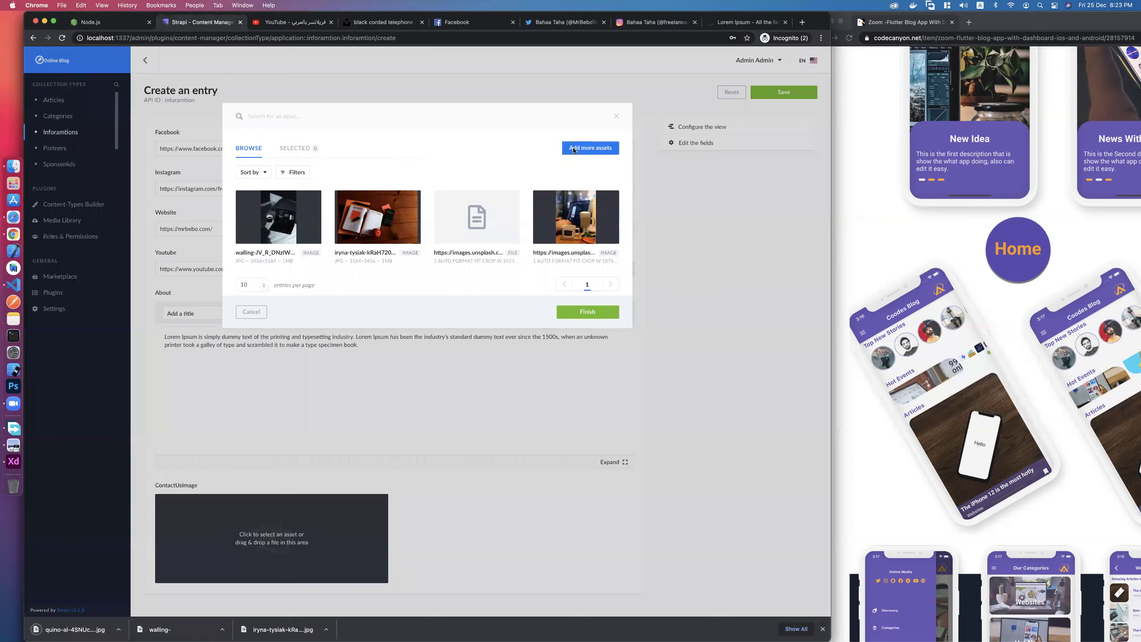
left_click(577, 151)
left_click(427, 237)
left_click(362, 286)
double_click(362, 288)
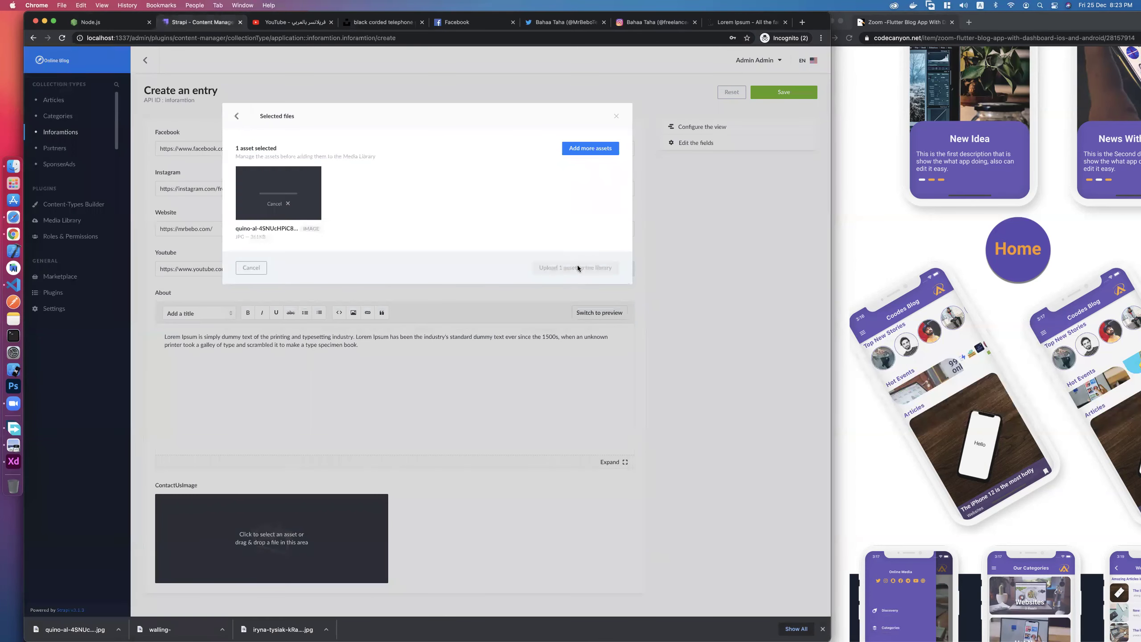
left_click(587, 290)
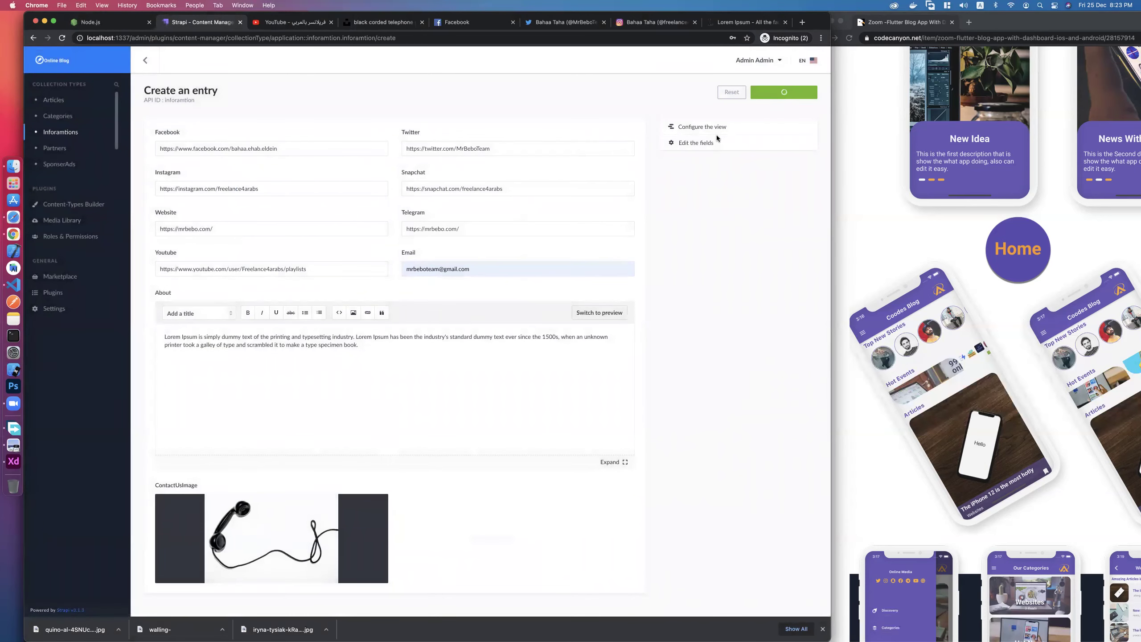
Start a new Partners entry and open the computer upload for its Logo.
left_click(54, 148)
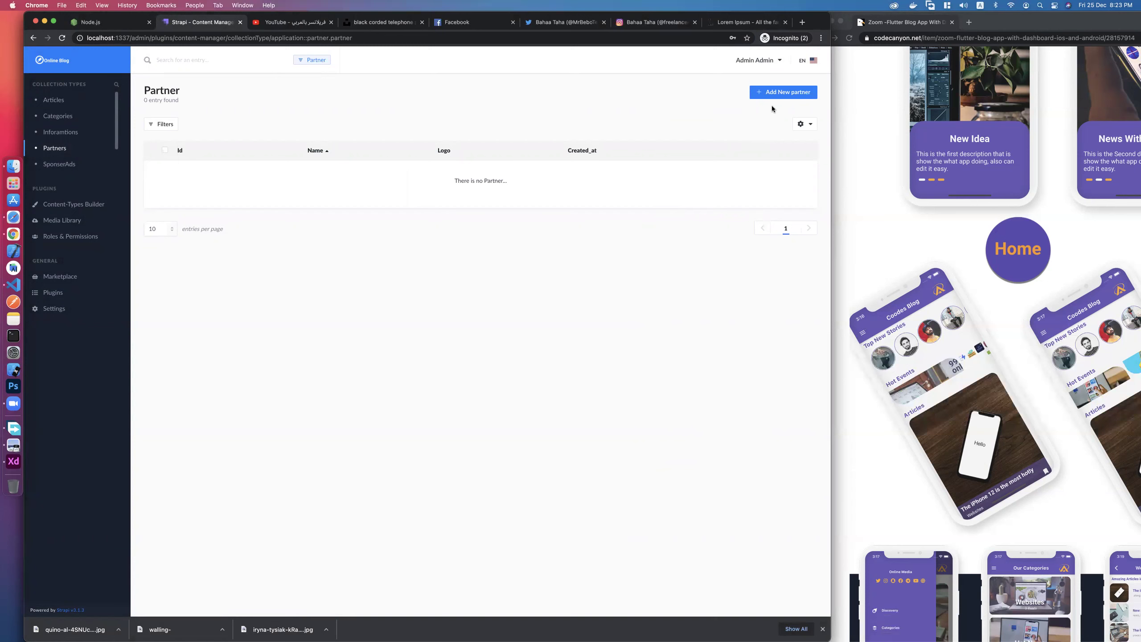
left_click(762, 93)
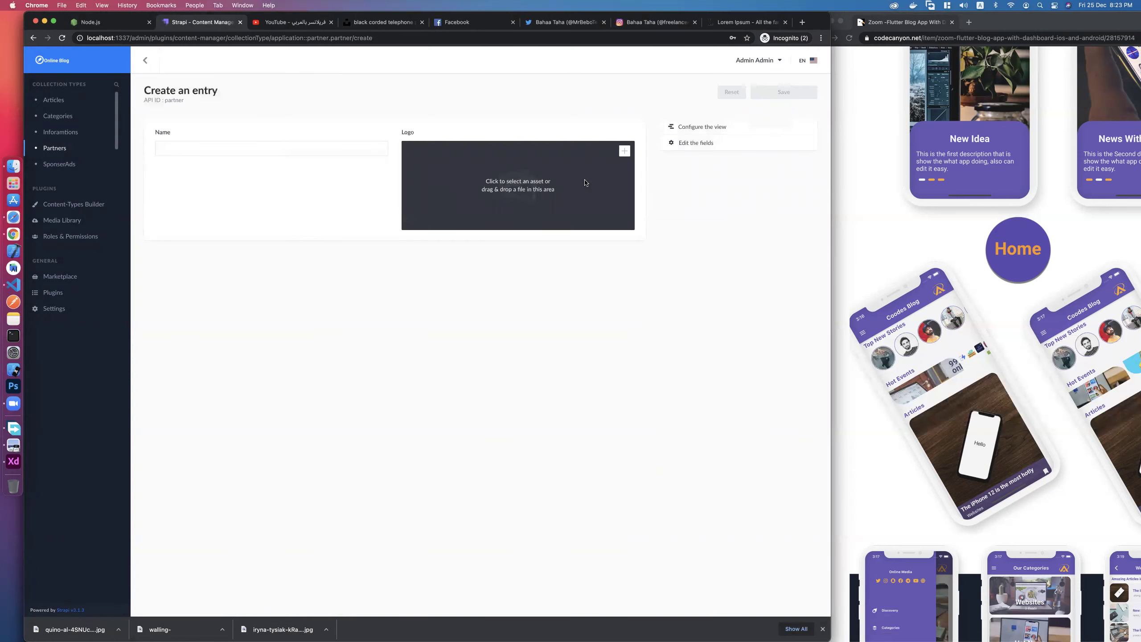
left_click(583, 182)
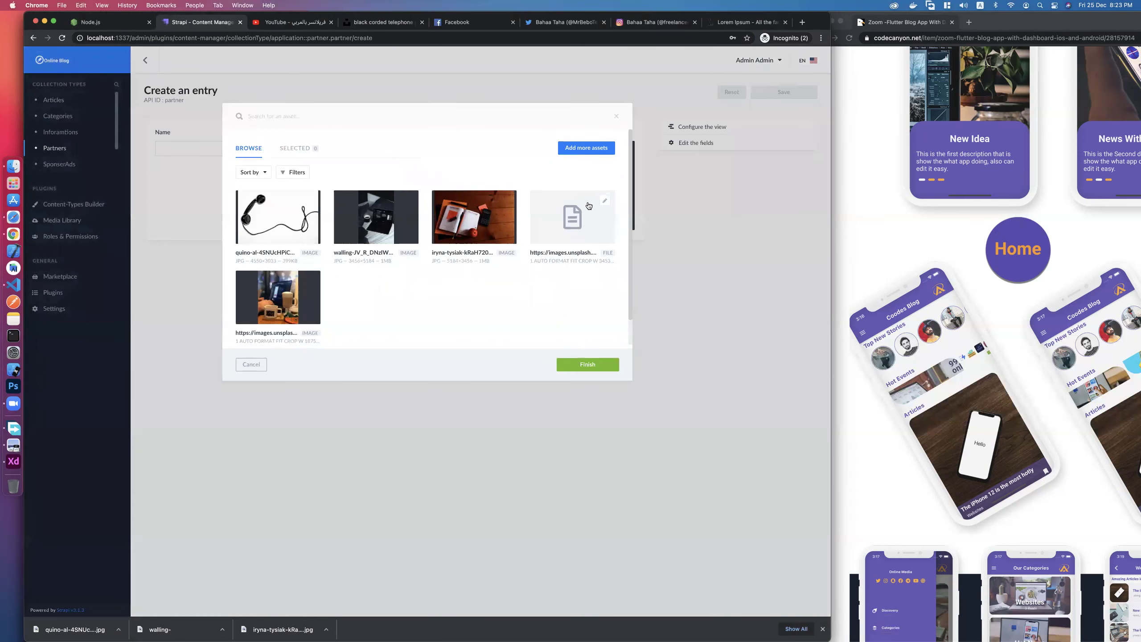
left_click(611, 151)
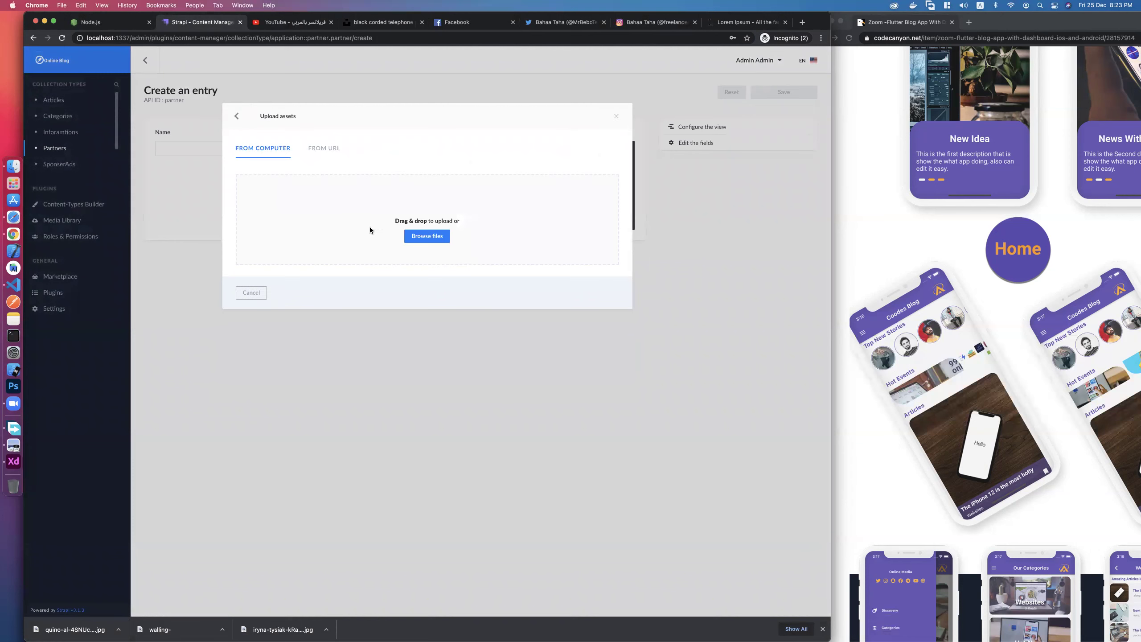
Capture a screenshot of the Twitter profile's header area and copy the profile's URL.
left_click(577, 22)
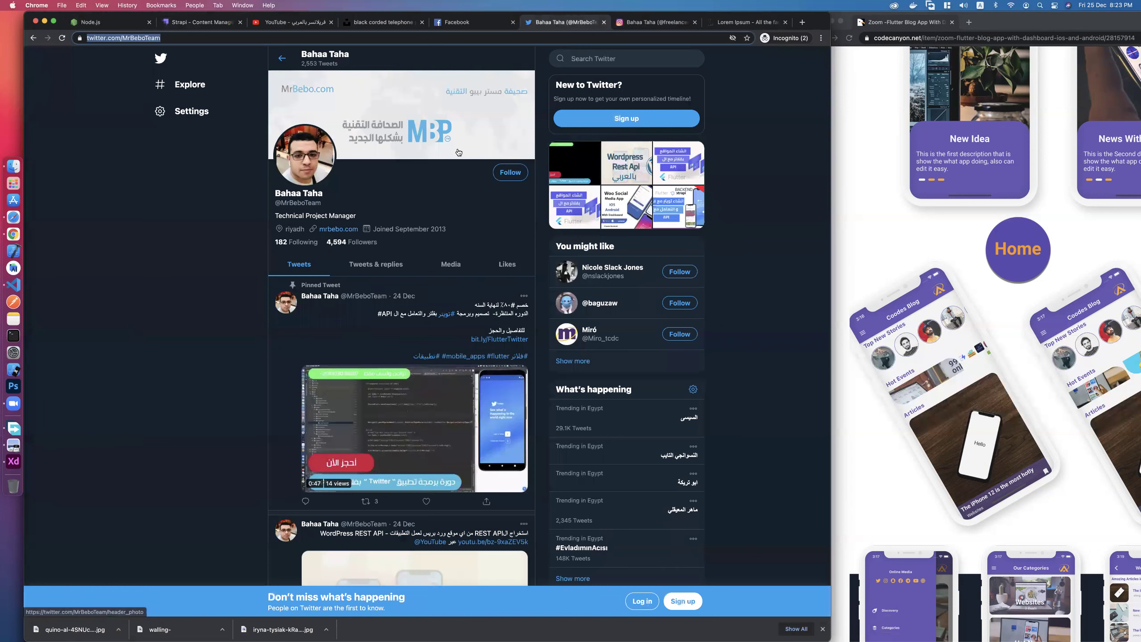
left_click_drag(458, 152, 315, 191)
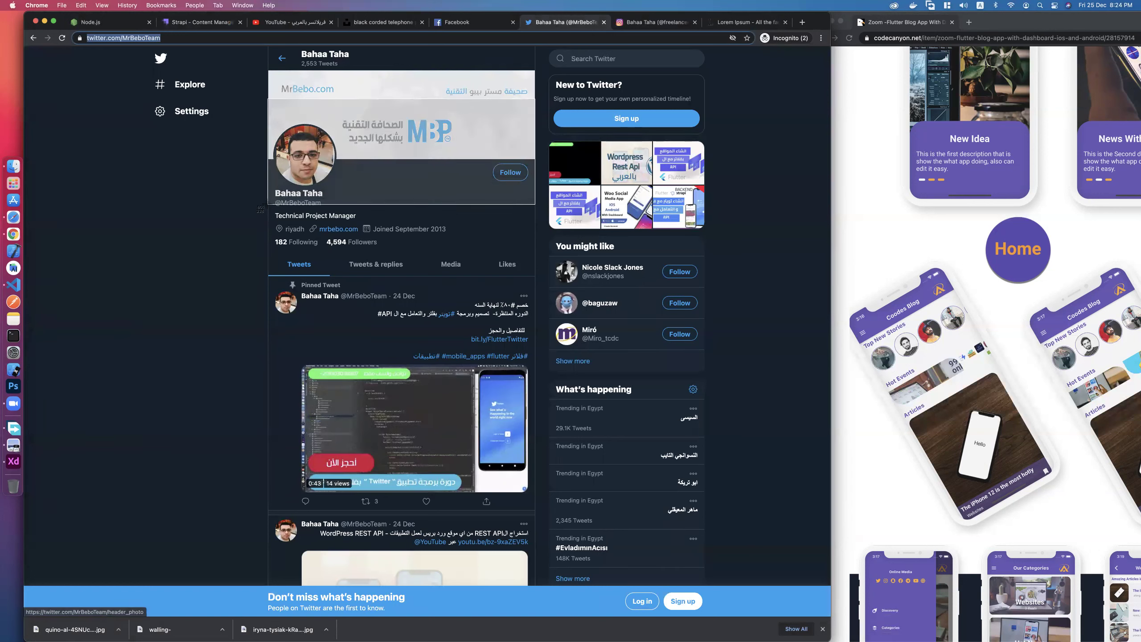
right_click(143, 39)
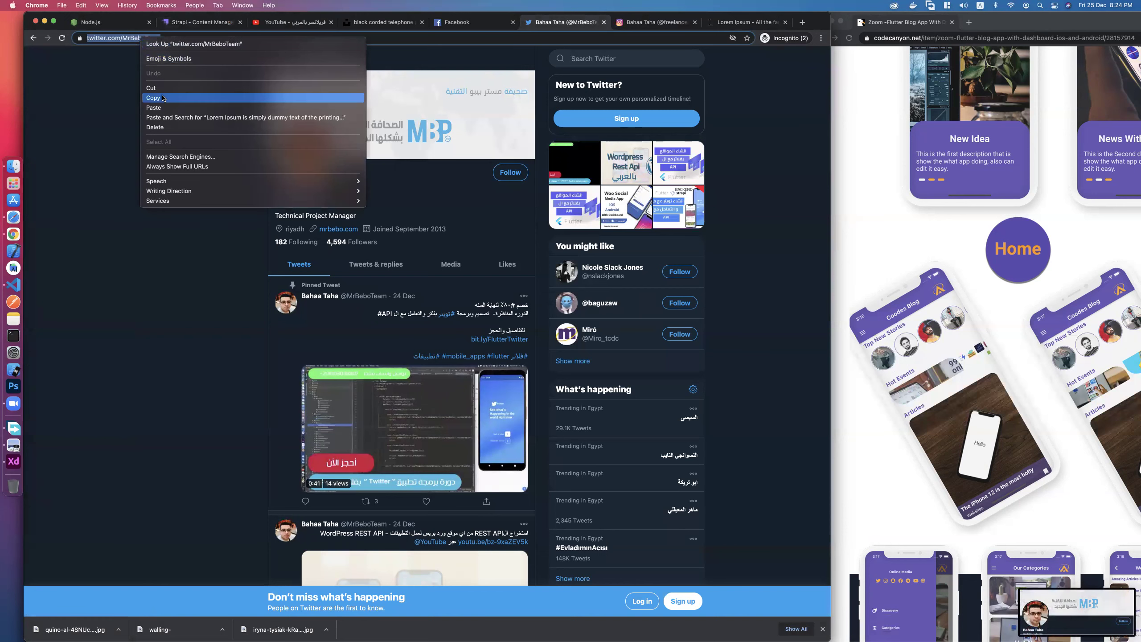
Upload the Twitter header screenshot from the Desktop to the media library and use it as the partner's Logo.
left_click(184, 22)
left_click(427, 234)
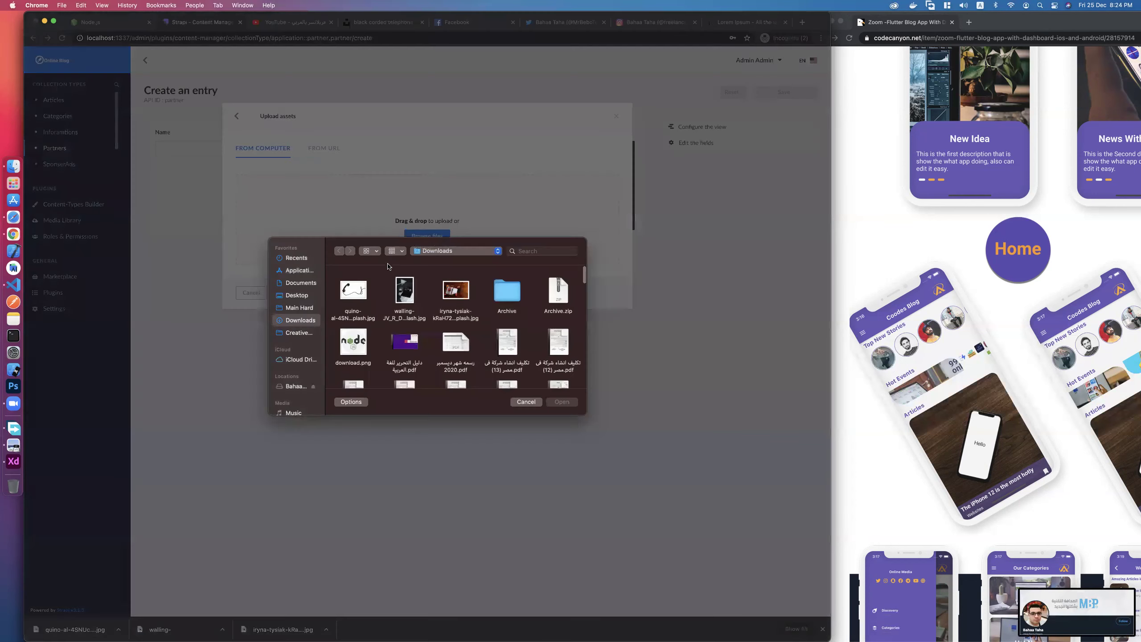
left_click(299, 307)
left_click(297, 295)
double_click(353, 289)
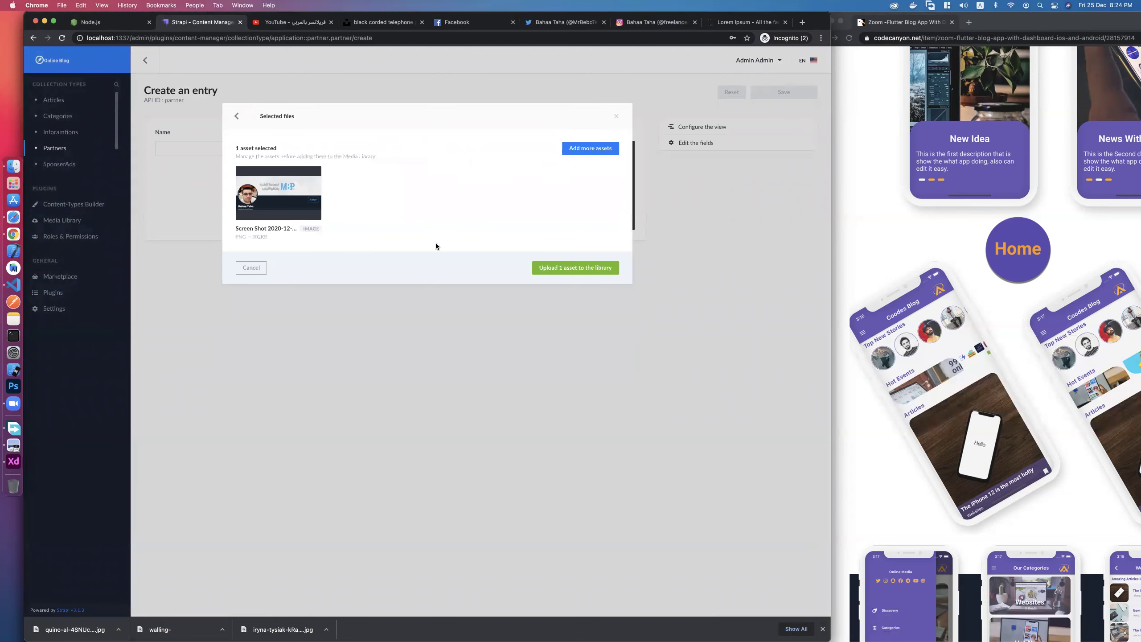
left_click(592, 272)
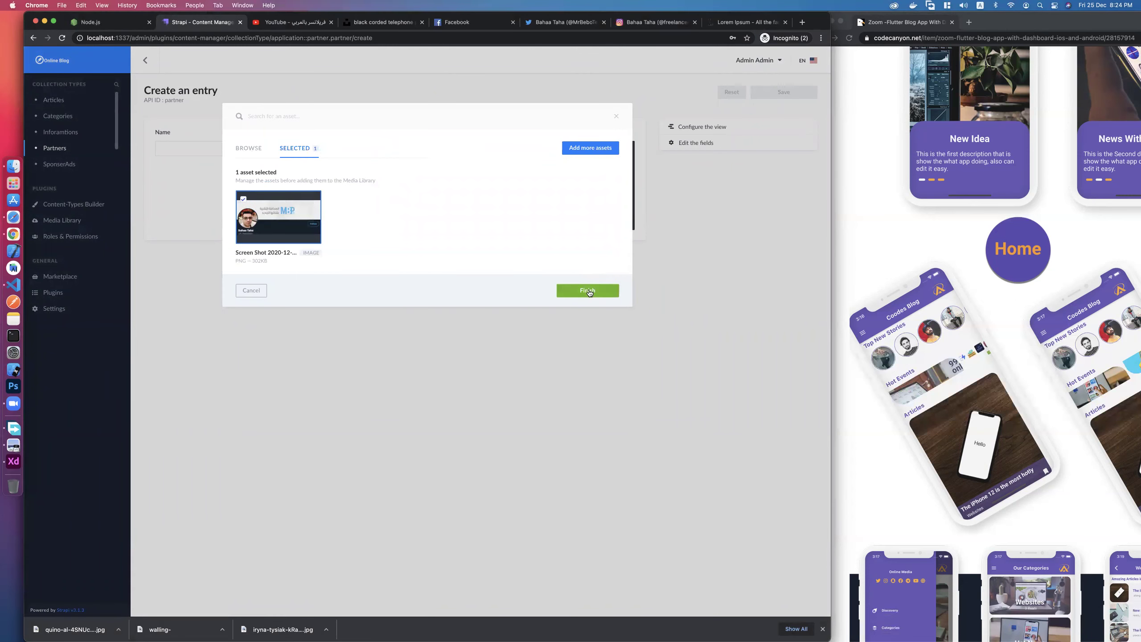
left_click(589, 289)
Paste the copied Twitter profile URL as the partner's Name and save the entry.
left_click(279, 148)
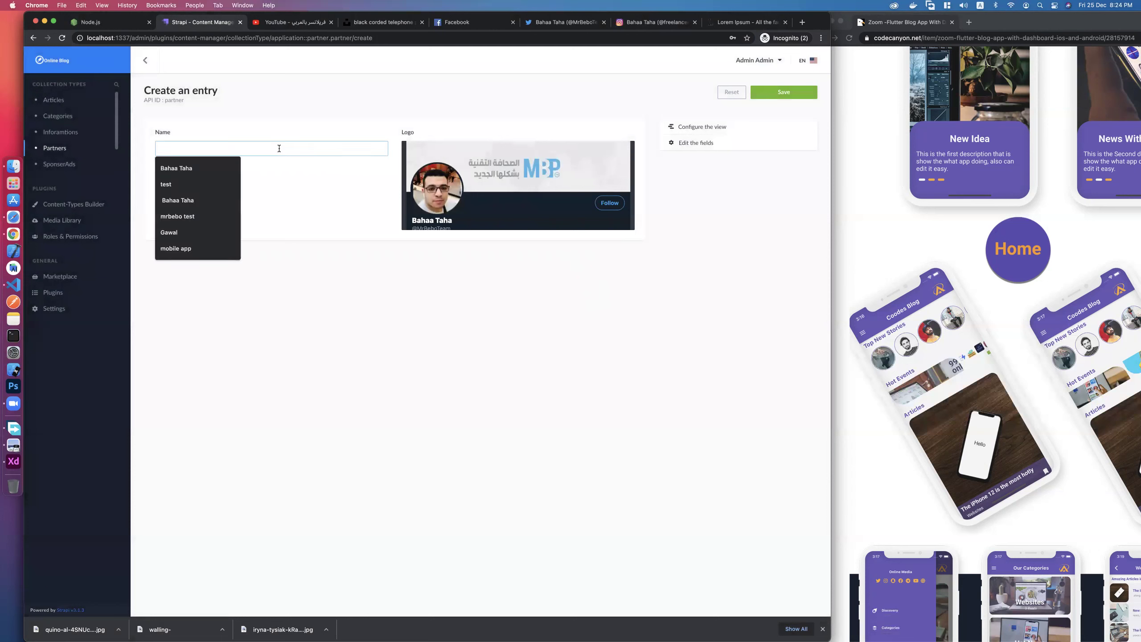
key("super+v")
left_click(782, 98)
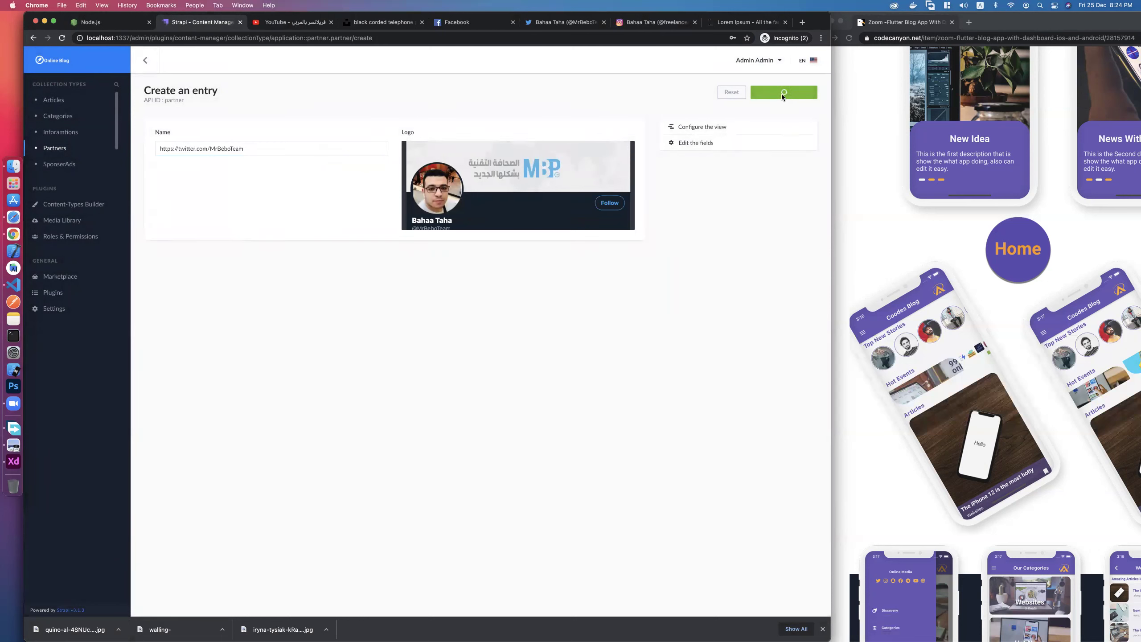
Abandon another blank partner entry and delete the partner named with the Twitter profile URL.
left_click(792, 93)
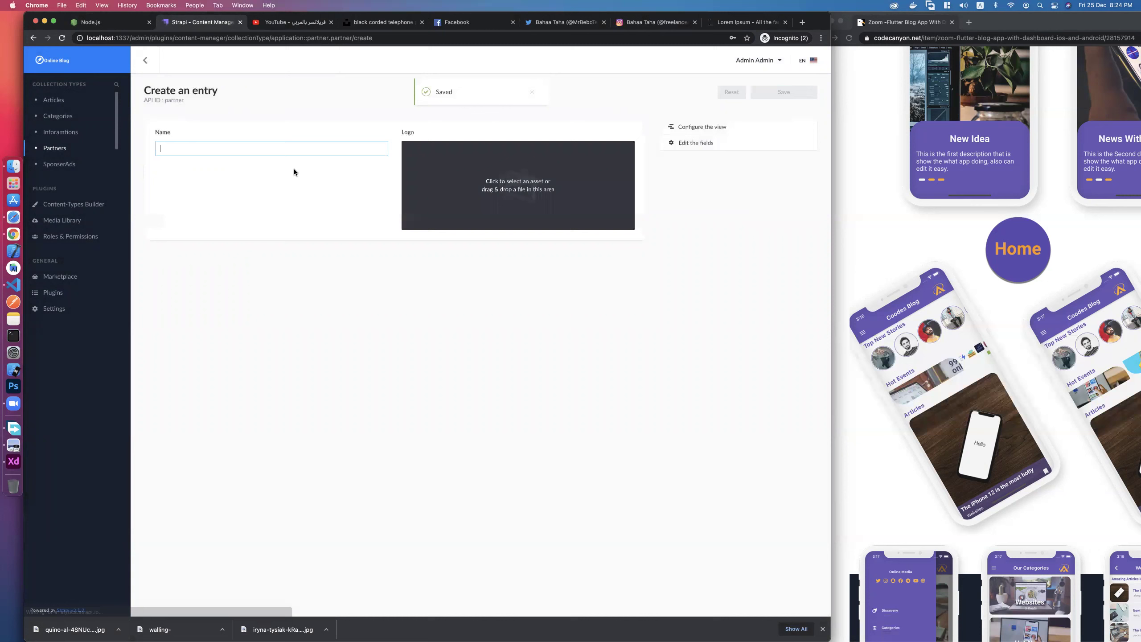
left_click(348, 154)
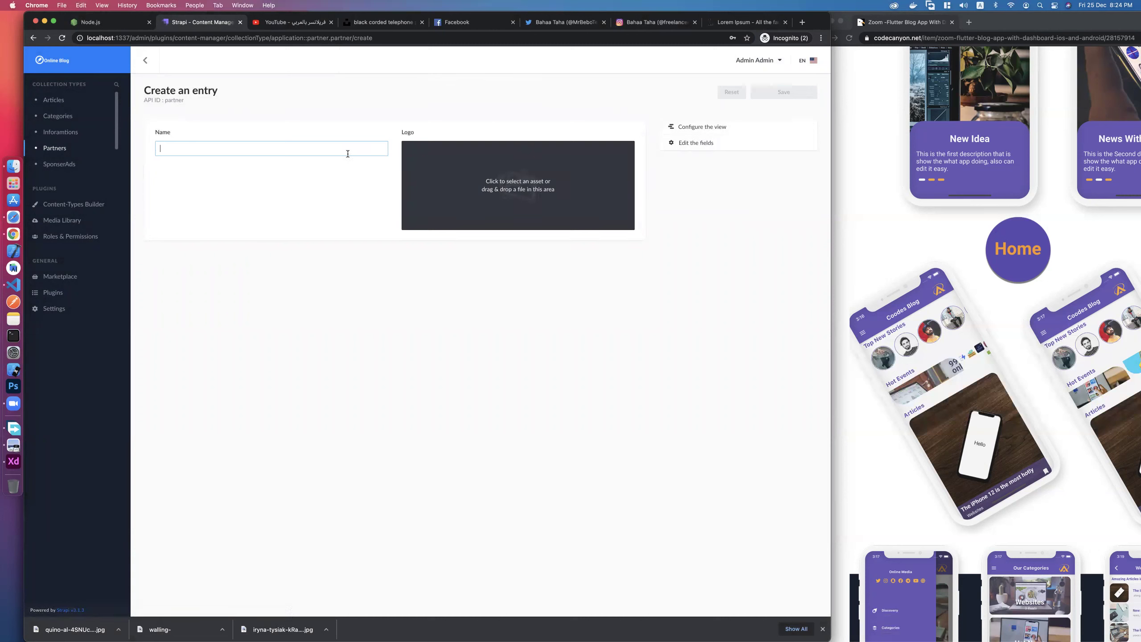
left_click(146, 60)
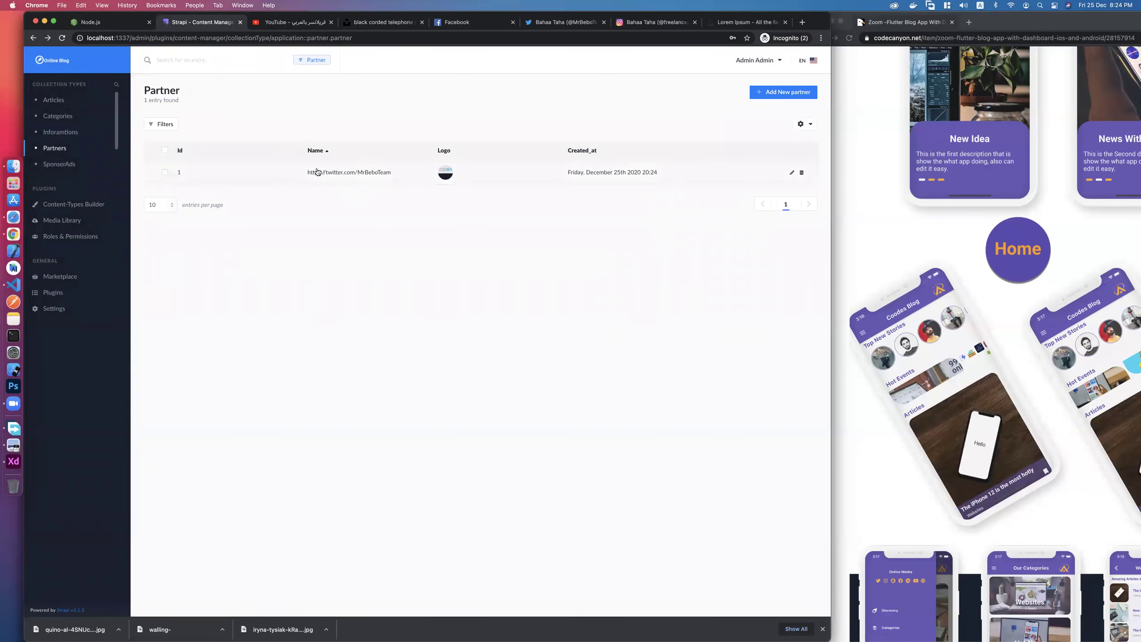
left_click(802, 172)
left_click(482, 212)
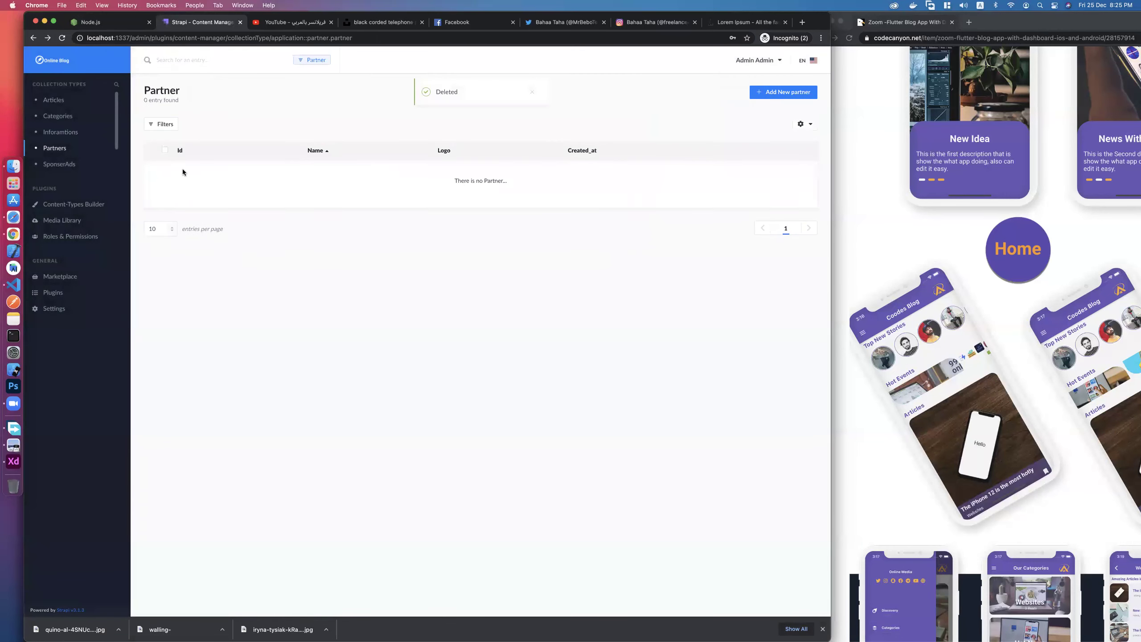
Start a new SponserAds entry with the copied Twitter profile URL as Link and the Twitter header screenshot as Image.
left_click(63, 164)
left_click(812, 92)
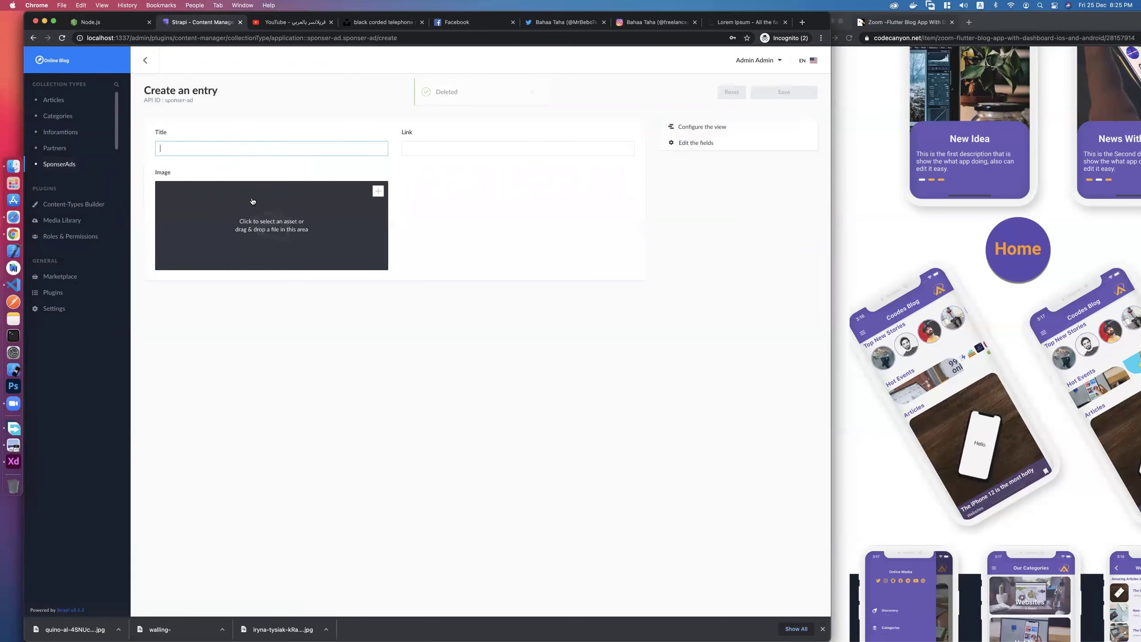
left_click(494, 148)
key("cmd+v")
left_click(274, 232)
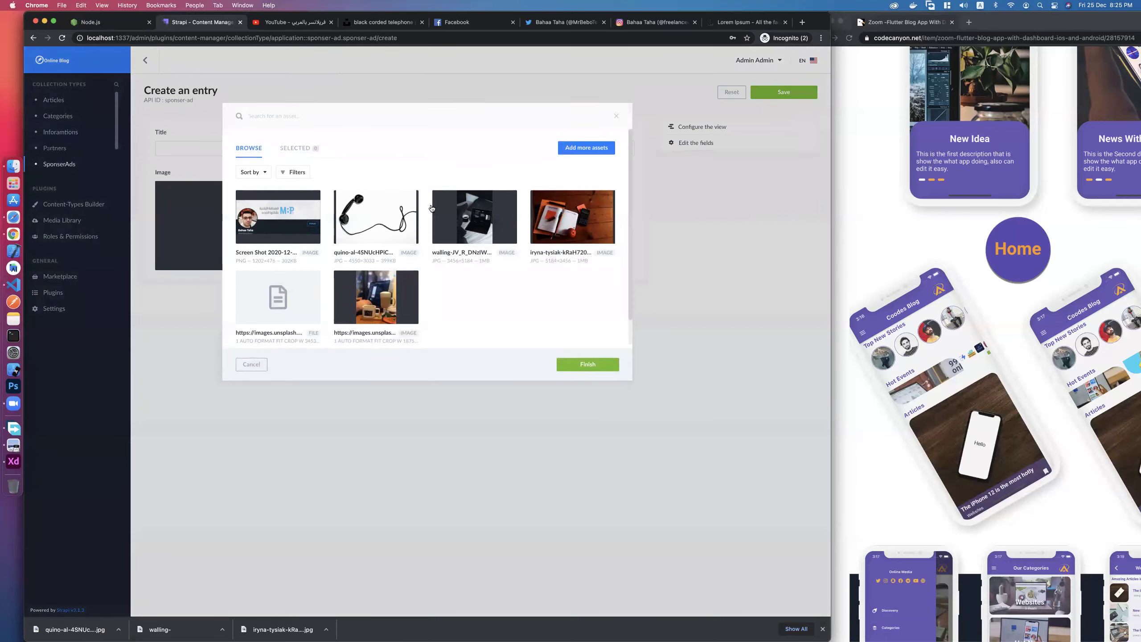
left_click(275, 220)
left_click(584, 367)
Title the sponsor ad "mr bebo" and save it.
left_click(211, 149)
type("mr b")
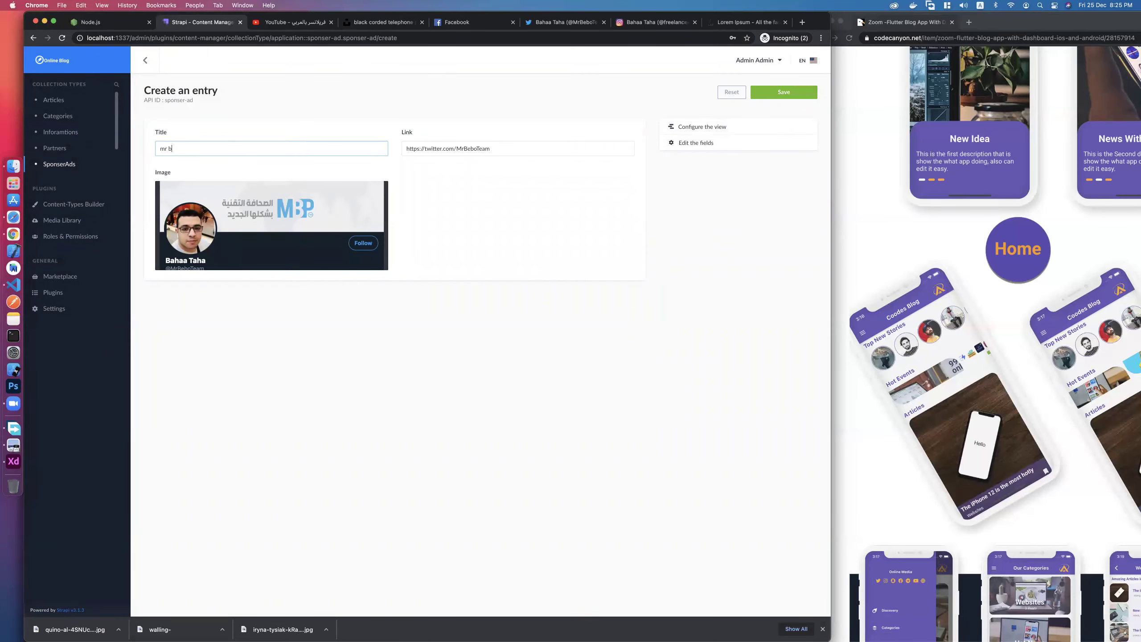
left_click(784, 93)
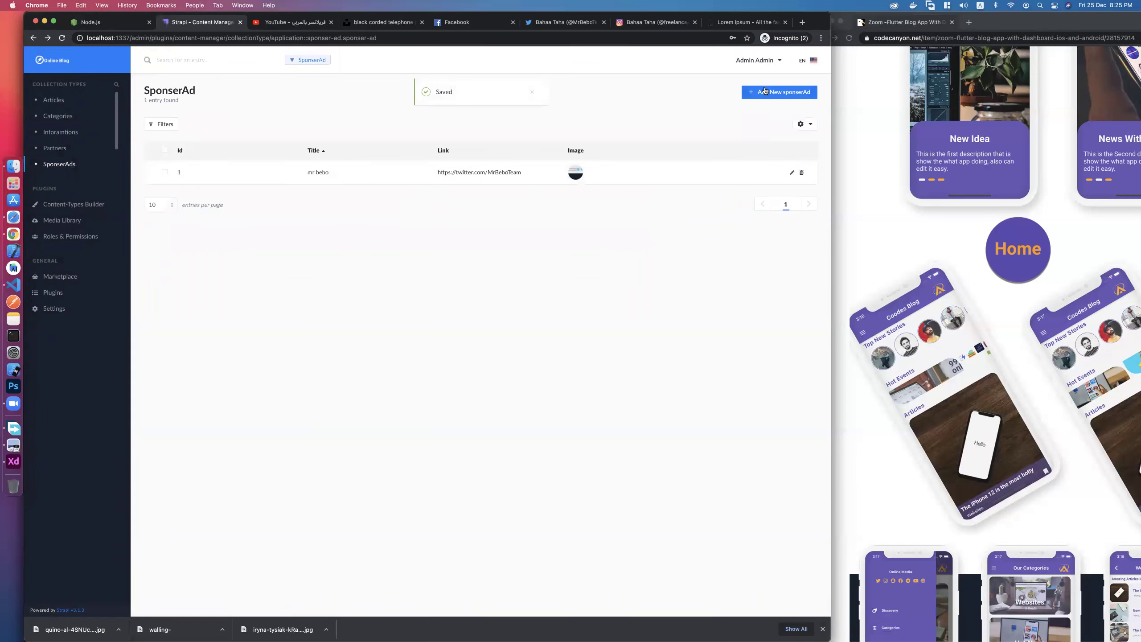
Start a second SponserAds entry and look through the Instagram profile's posts for an image.
left_click(765, 91)
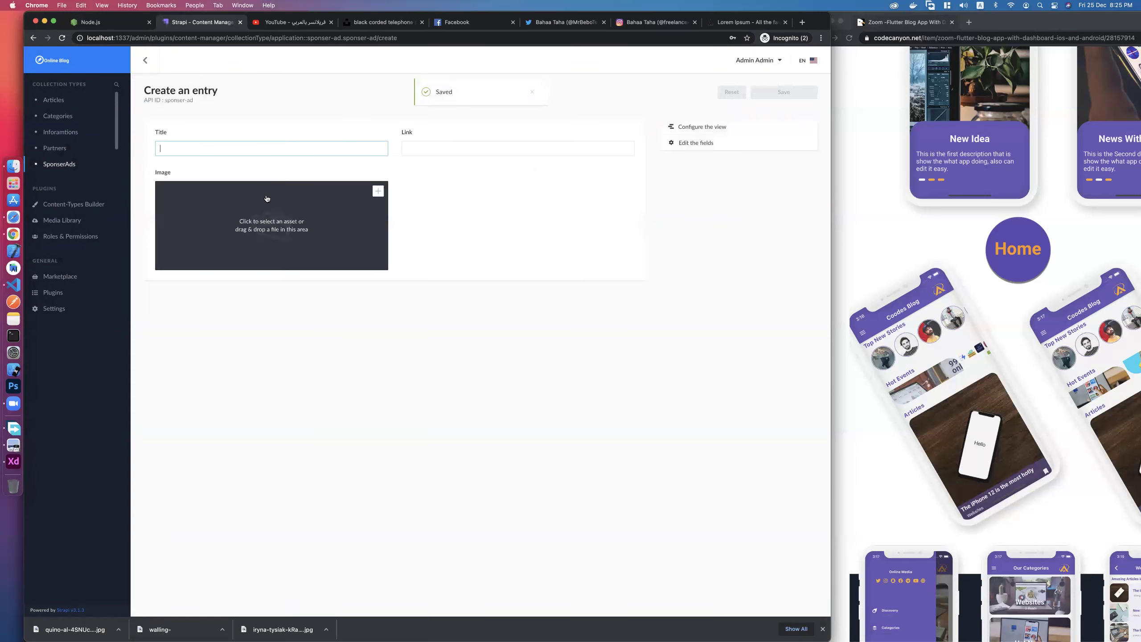
left_click(657, 25)
scroll(630, 120, "down", 5)
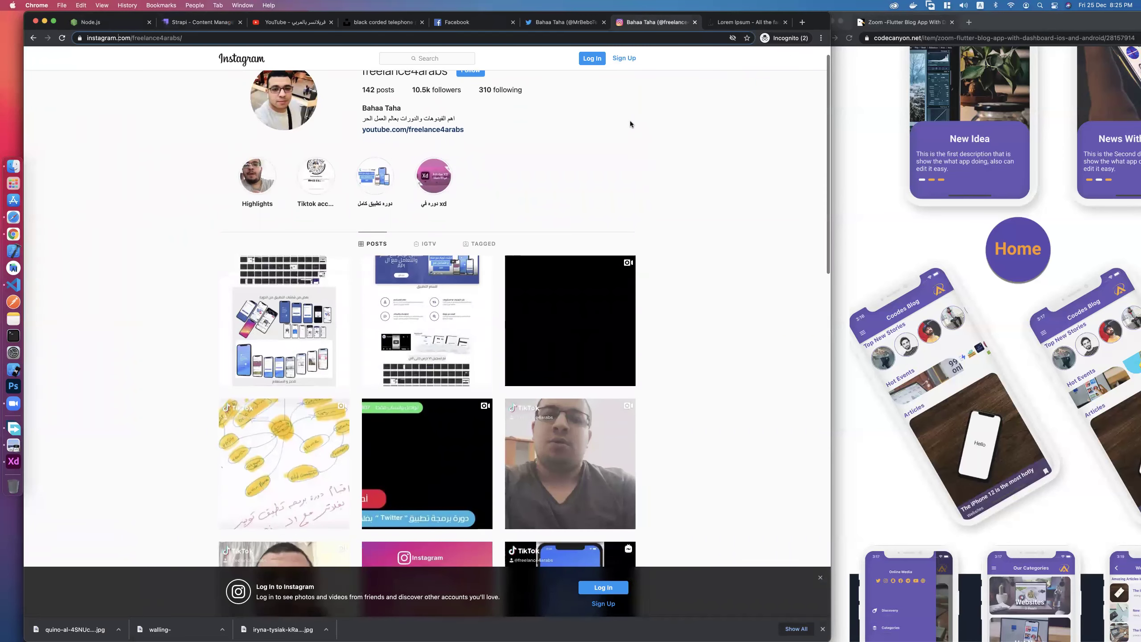
Find the photo of code on a dark screen in the Unsplash "contact" results and download it.
left_click(382, 21)
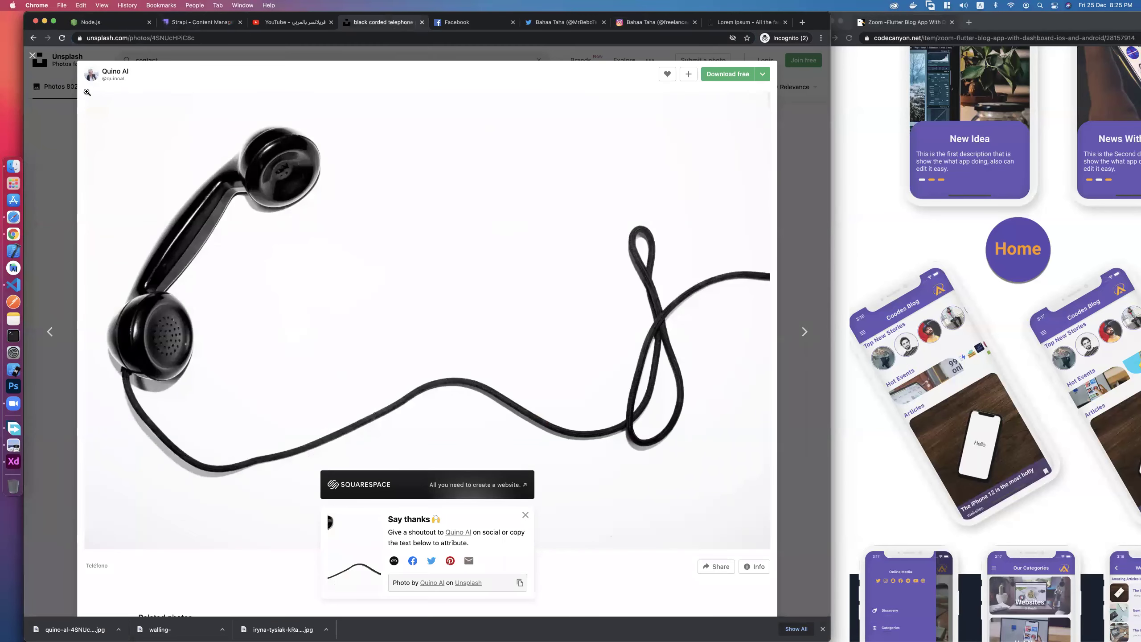
key("Escape")
scroll(366, 175, "down", 15)
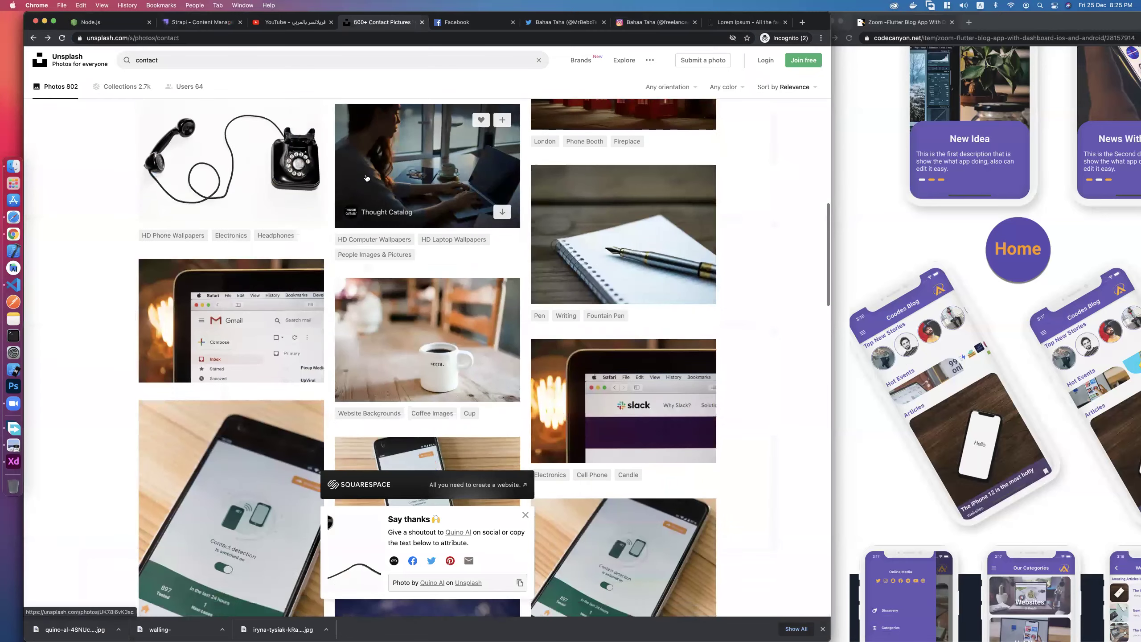
scroll(366, 175, "down", 15)
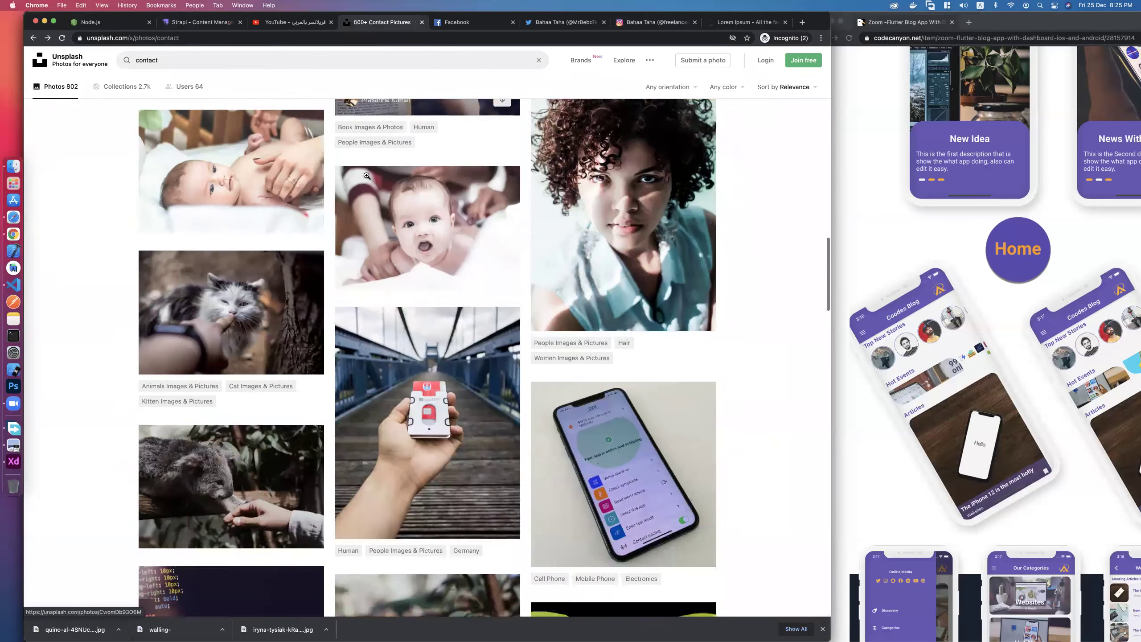
scroll(367, 175, "down", 5)
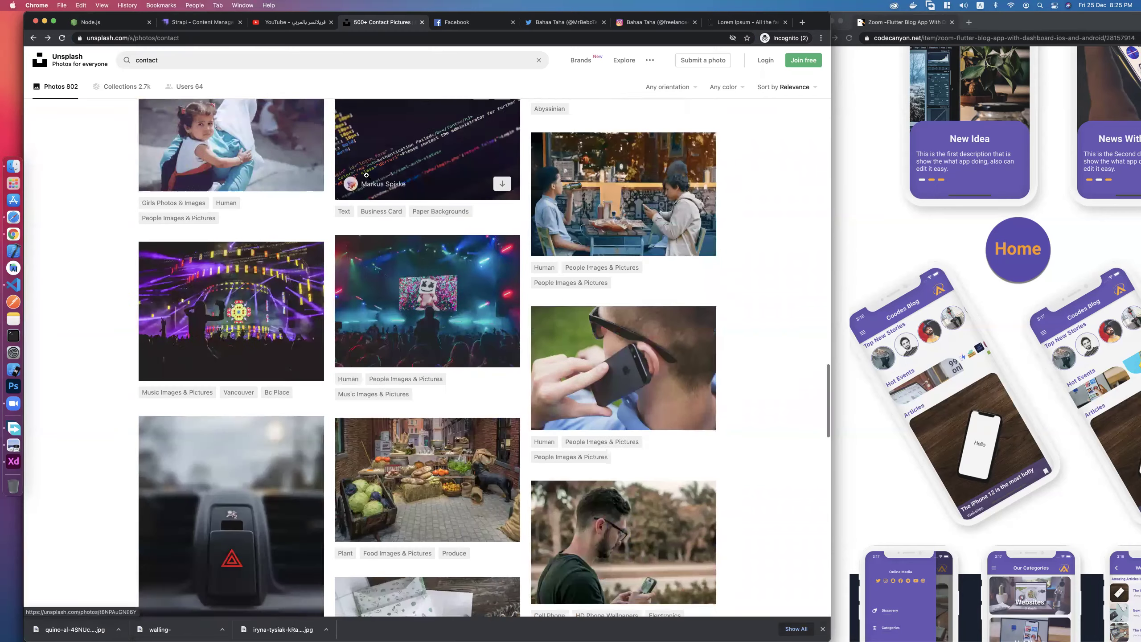
left_click(366, 174)
right_click(399, 273)
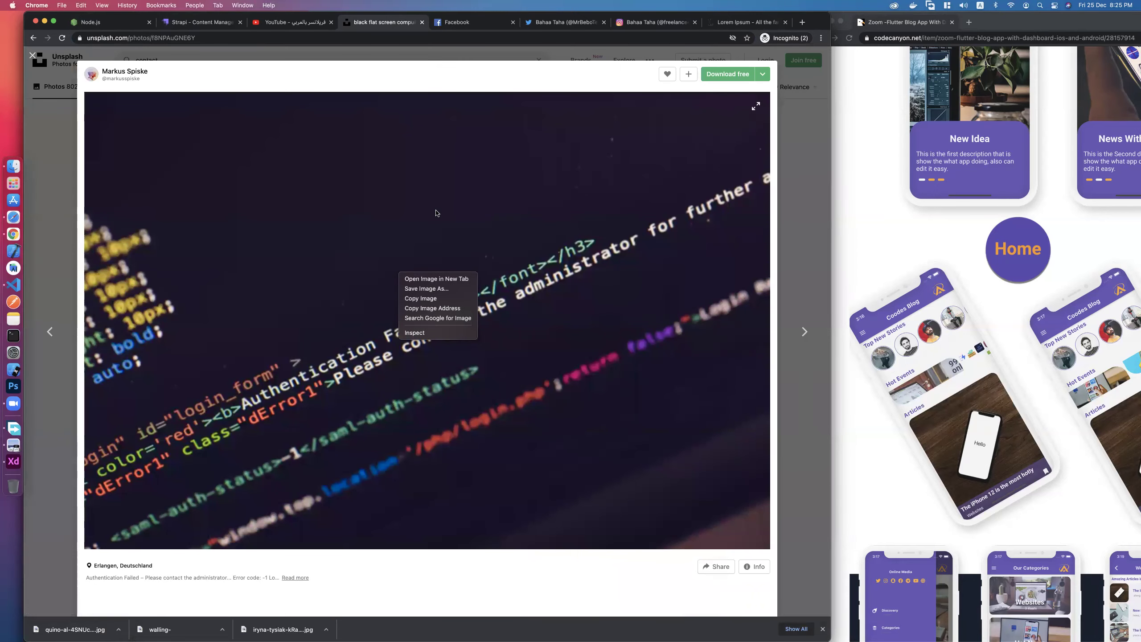
left_click(724, 77)
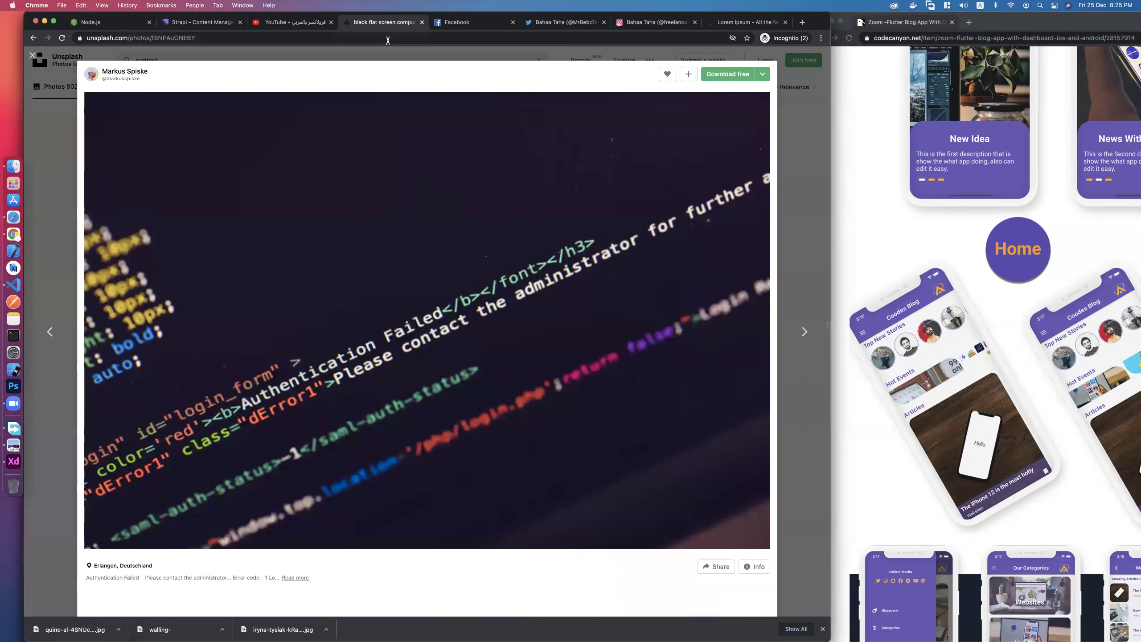
Copy the URL of the YouTube channel page and return to the Instagram profile.
left_click(292, 22)
right_click(159, 39)
left_click(186, 97)
left_click(656, 22)
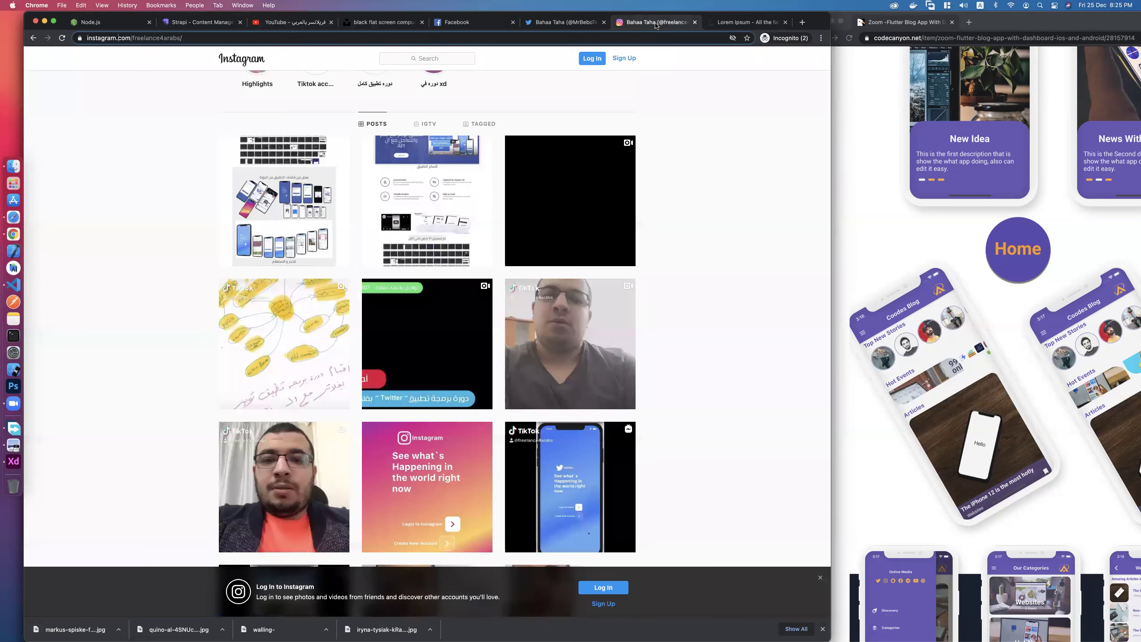
Upload the downloaded photo of code on a dark screen from Downloads as the new SponserAds entry's image.
left_click(180, 26)
left_click(346, 191)
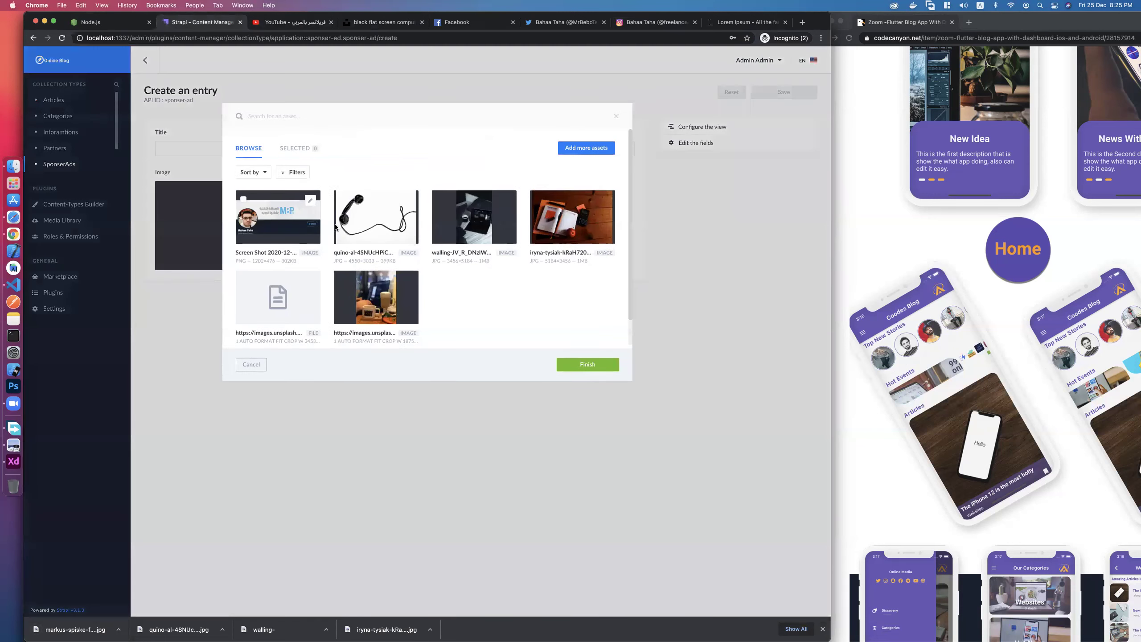
left_click(583, 157)
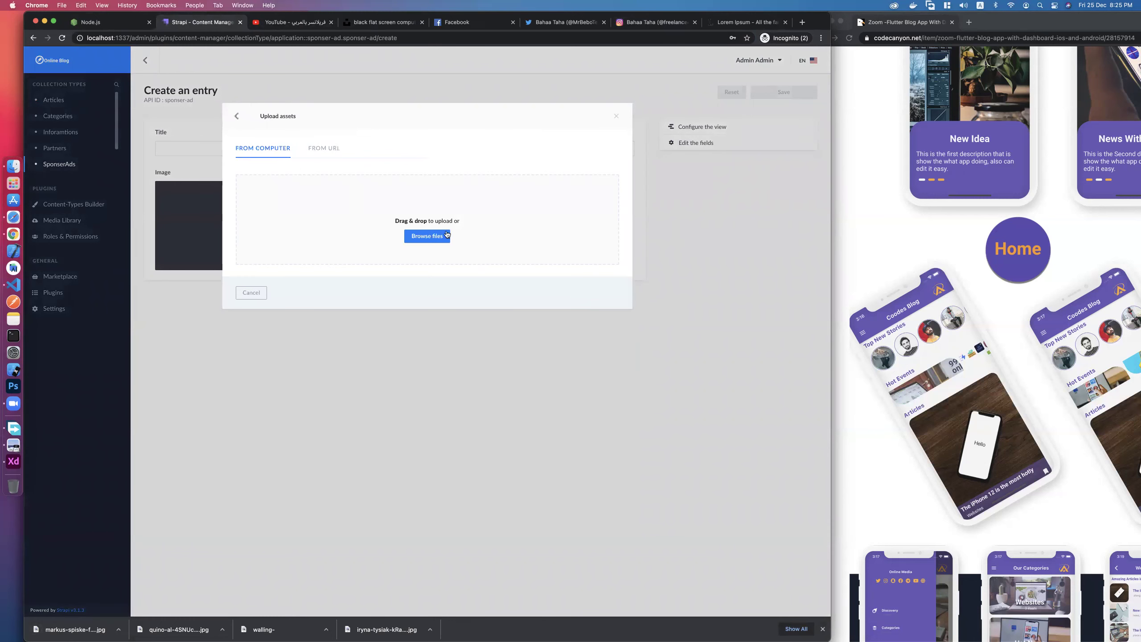
left_click(427, 237)
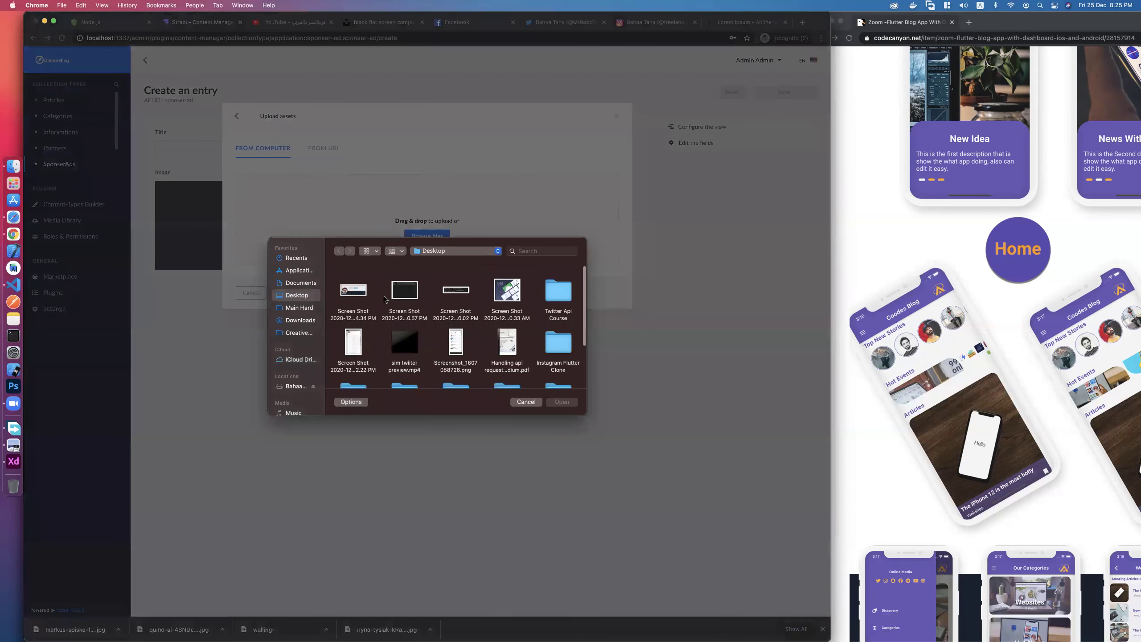
left_click(304, 310)
left_click(306, 320)
double_click(353, 291)
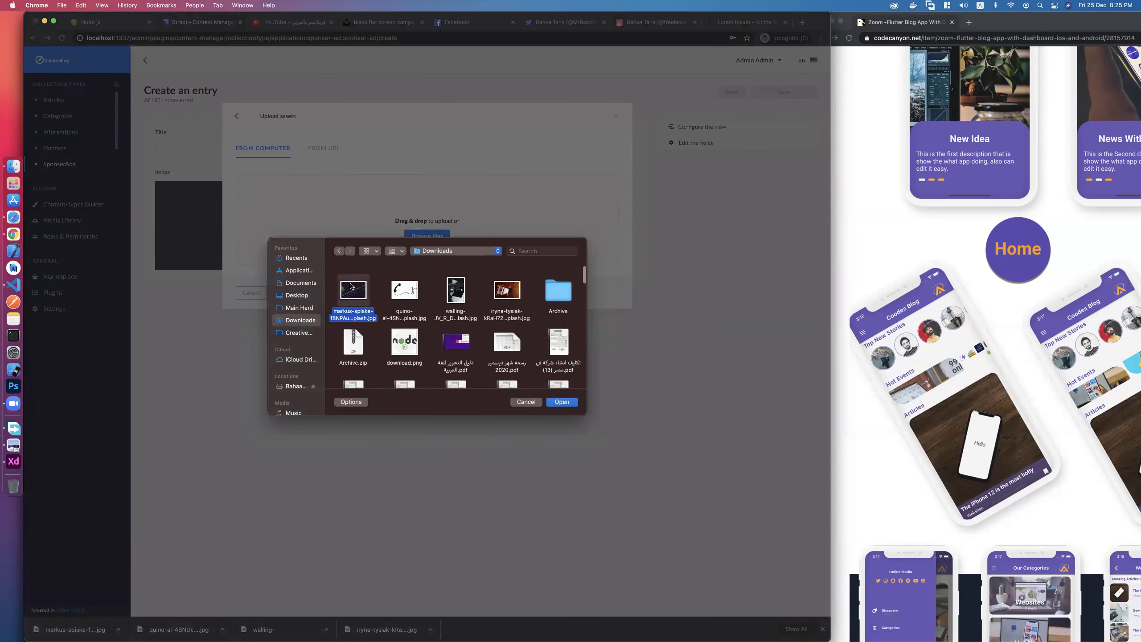
left_click(592, 267)
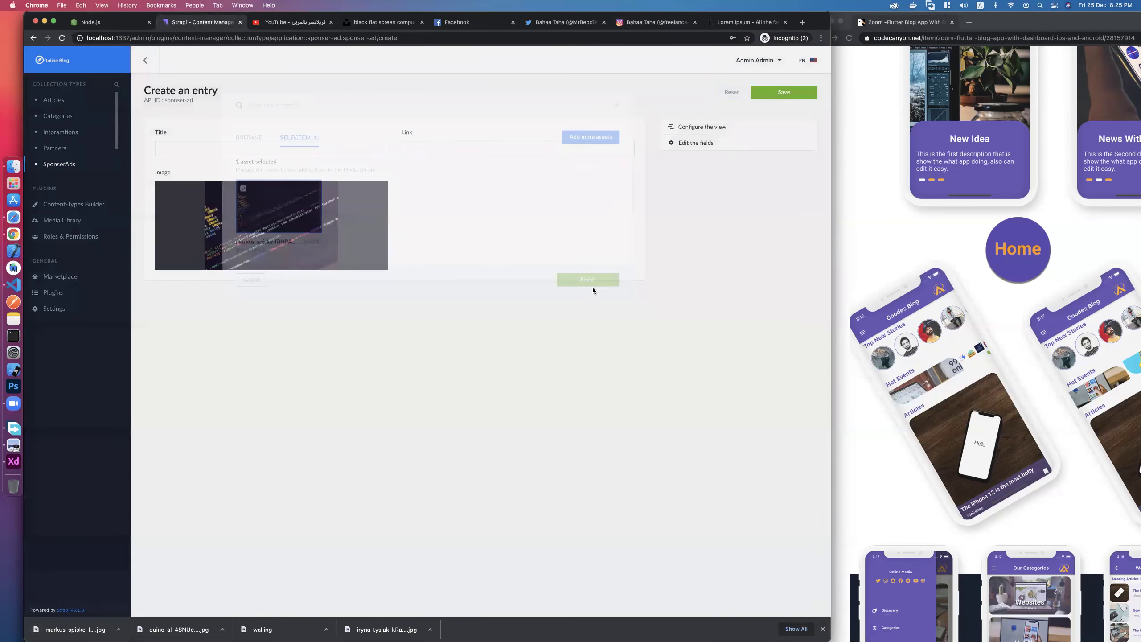
Paste the copied YouTube channel URL as the sponsor ad's link, title it "programing event" and save the entry.
left_click(448, 143)
key("super+v")
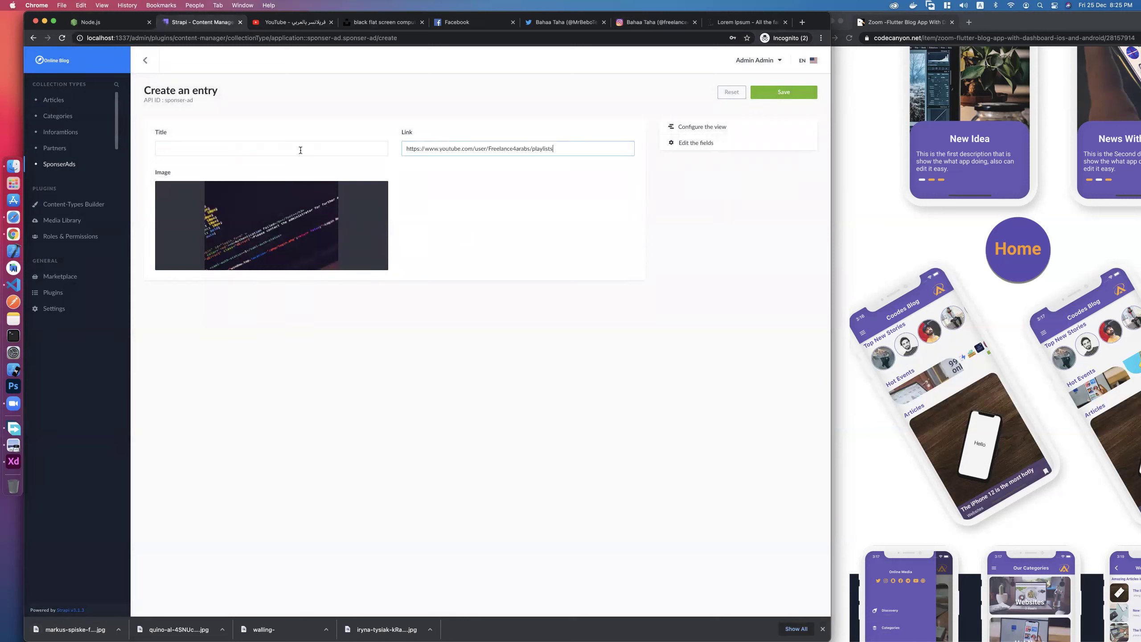
left_click(300, 148)
type("programing event")
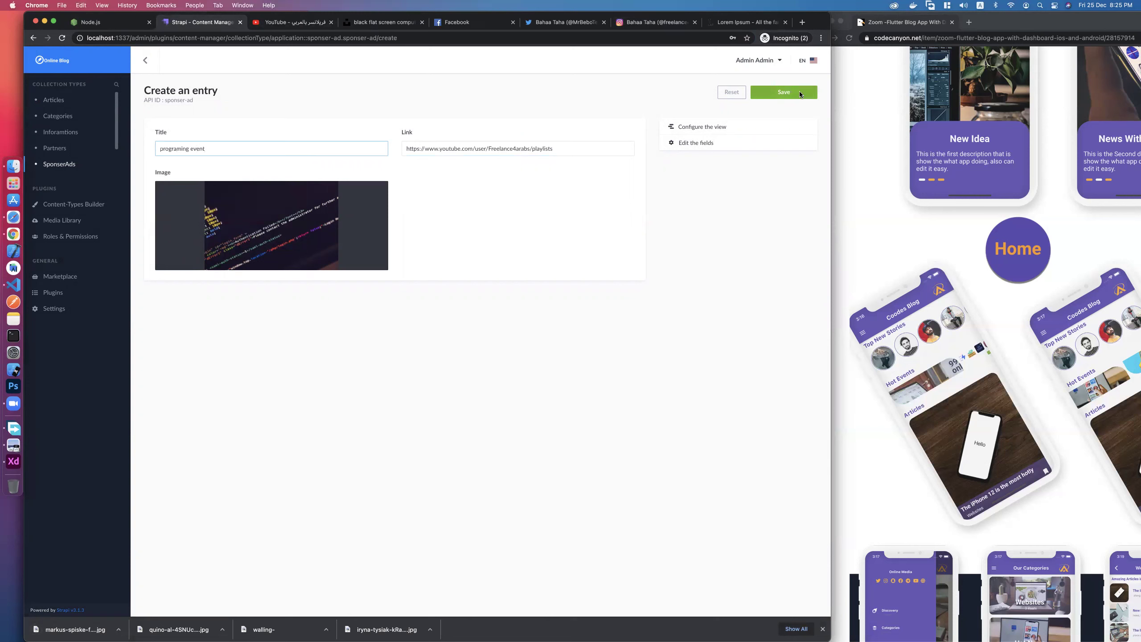
left_click(799, 92)
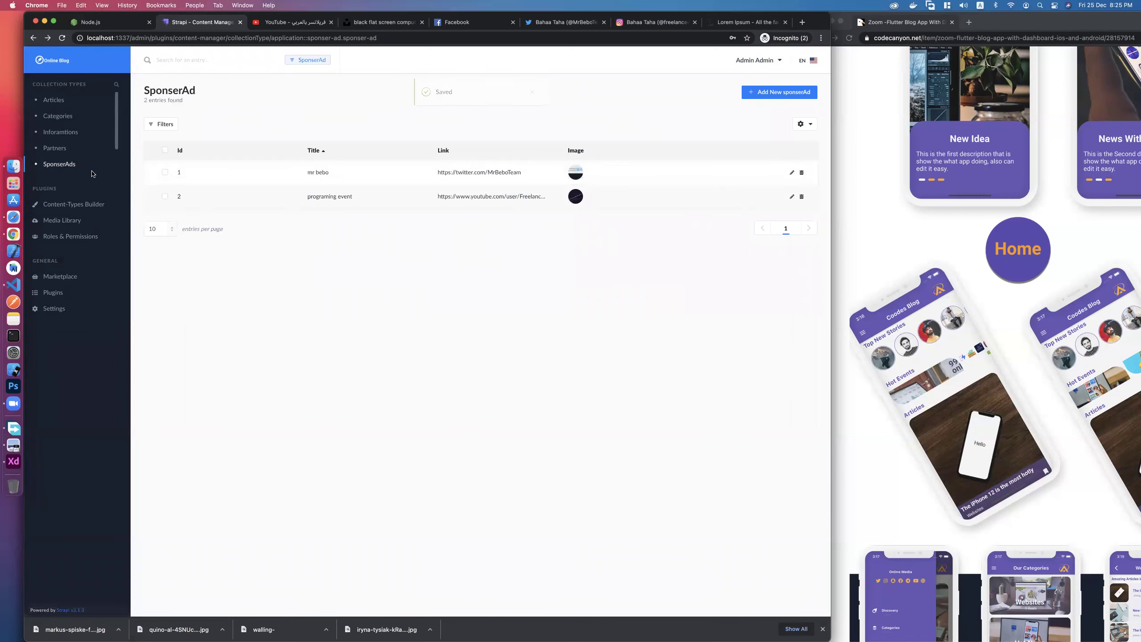
Open the Partners collection in Strapi and load a Google search in place of the Instagram profile.
left_click(70, 150)
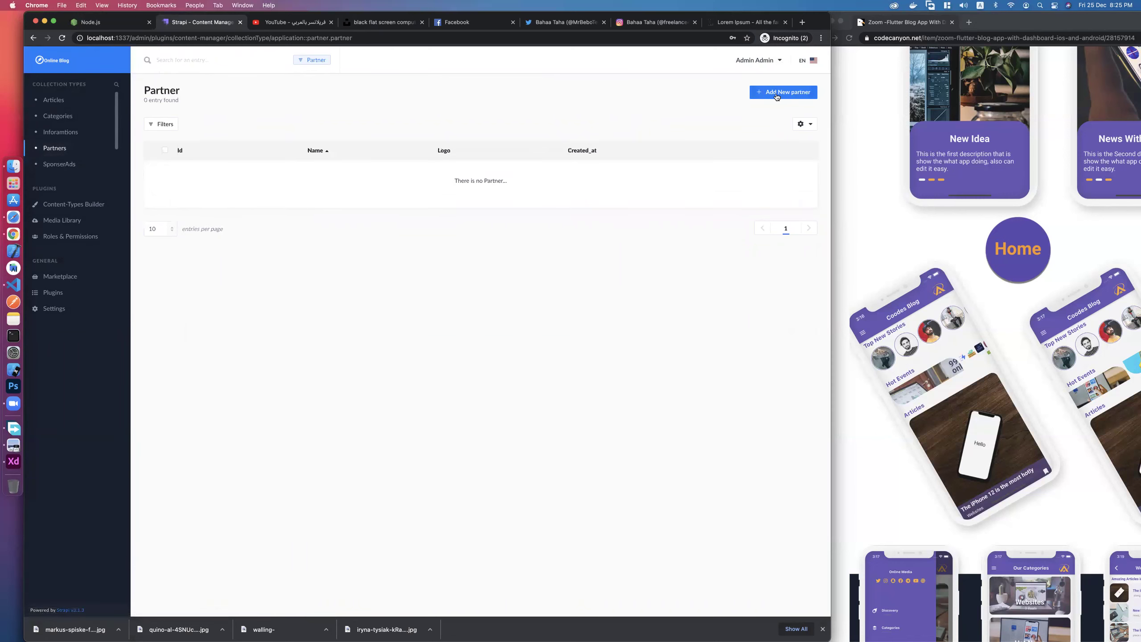
left_click(729, 28)
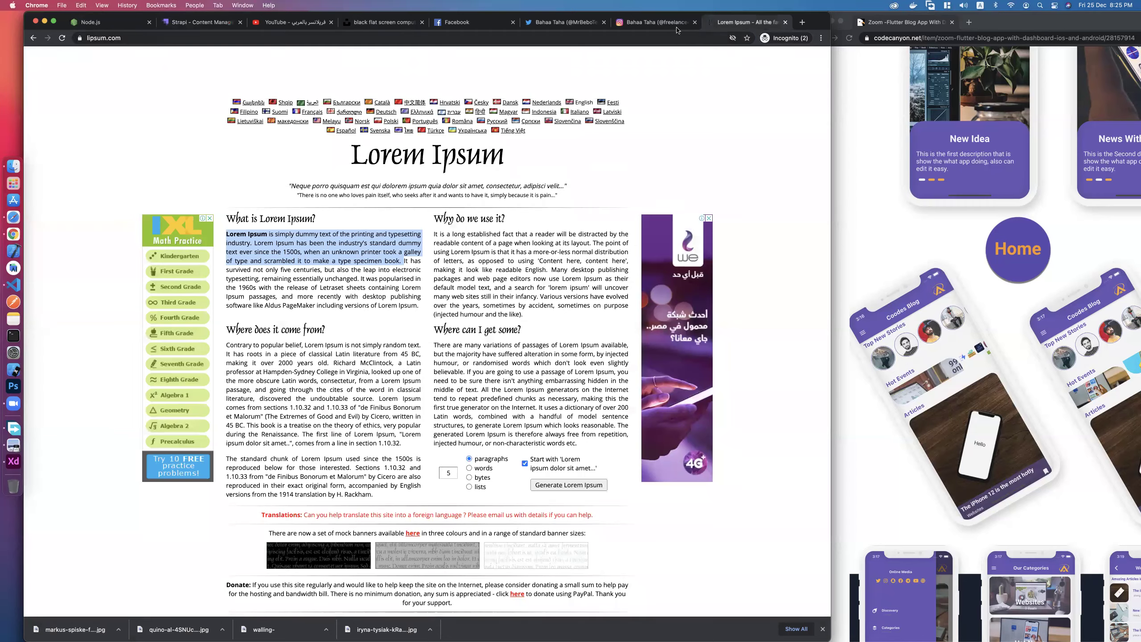
left_click(663, 23)
left_click(639, 36)
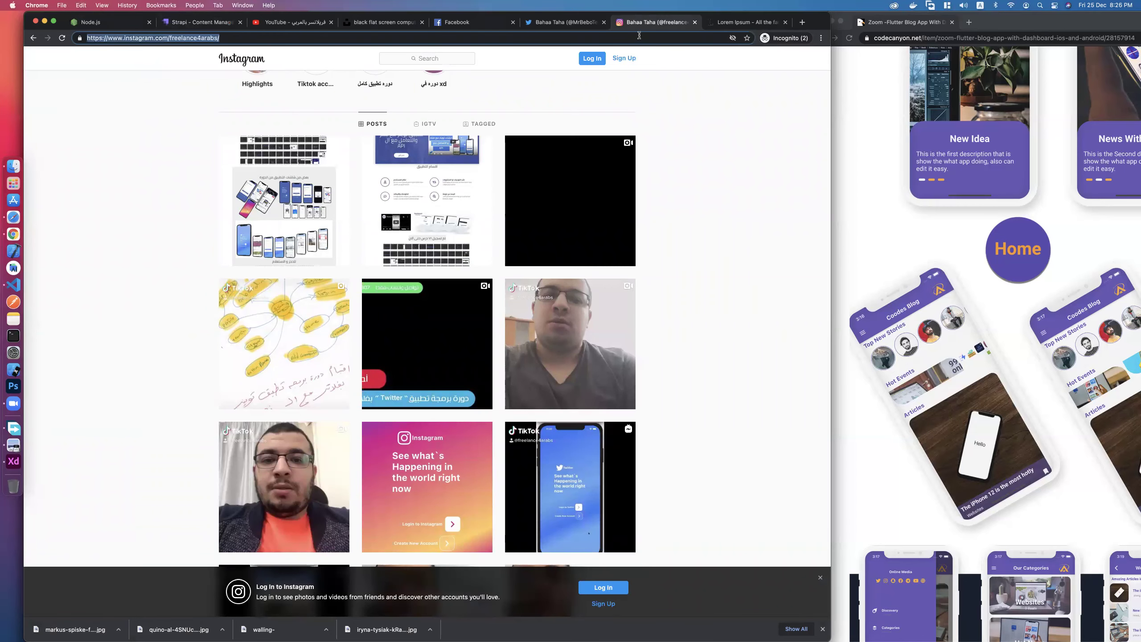
type("google")
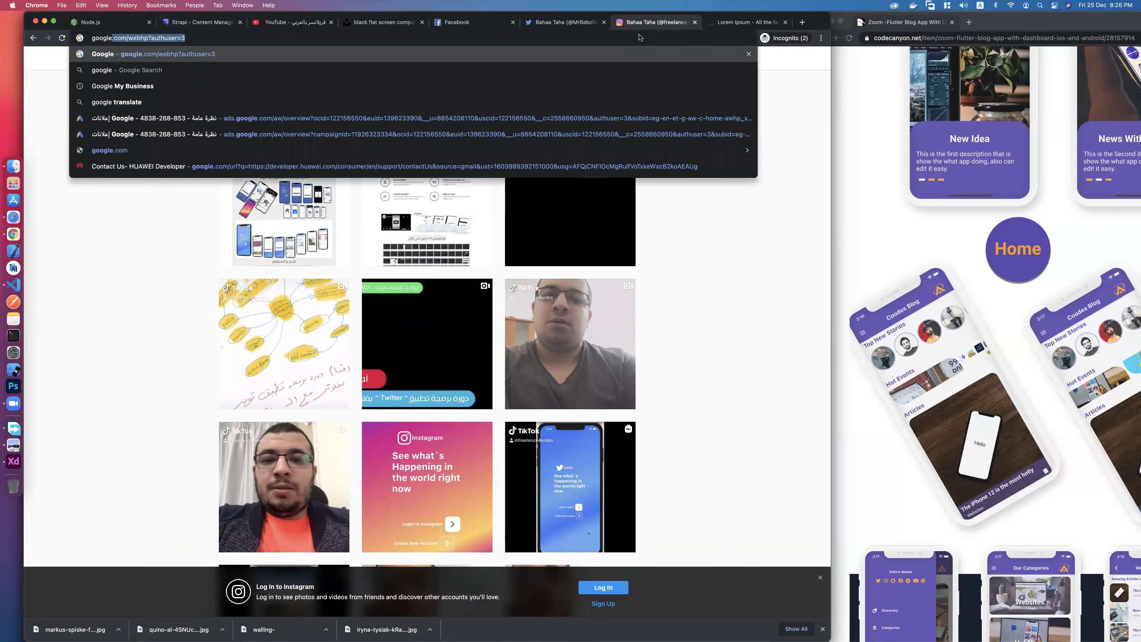
key("Return")
left_click(307, 66)
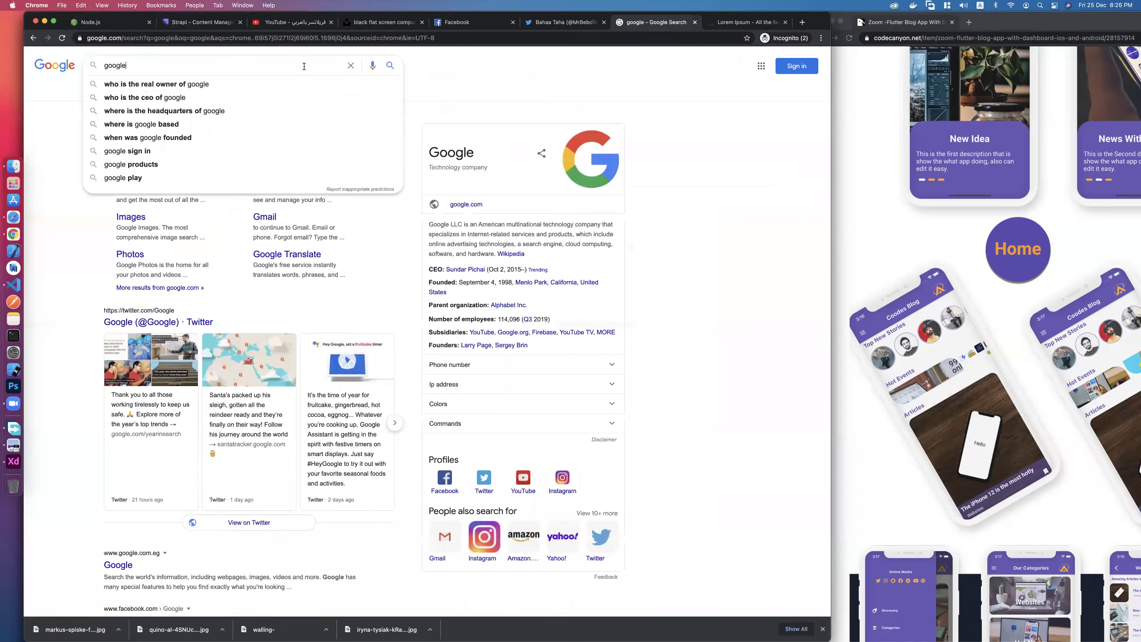
left_click(549, 124)
Search Google Images for "famous logo png".
left_click(196, 40)
double_click(197, 41)
left_click(199, 40)
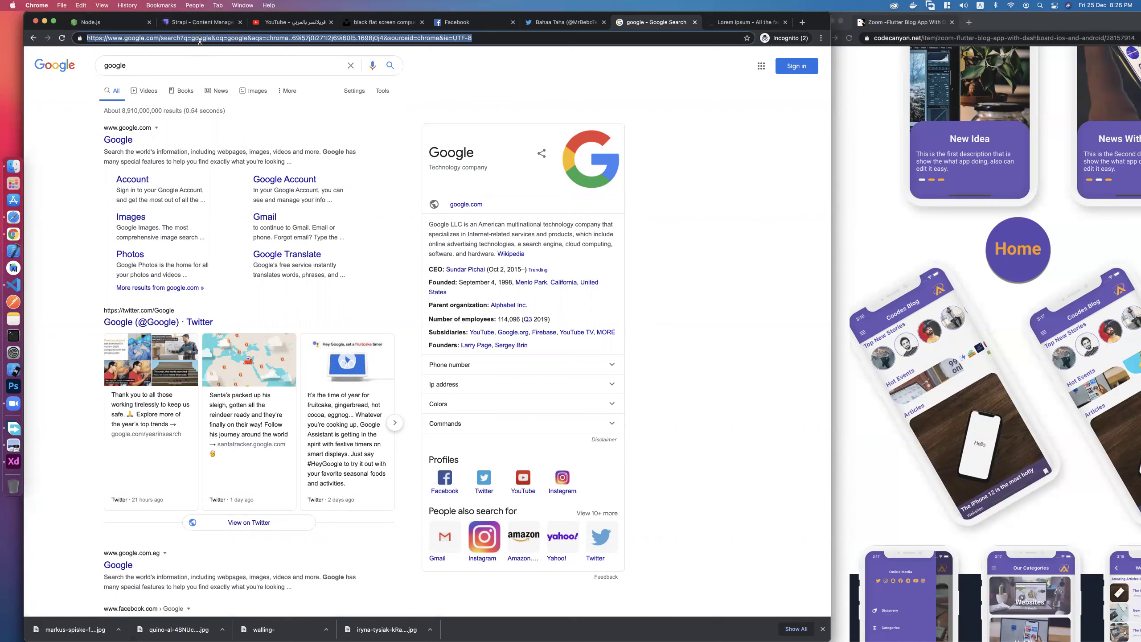
type("famous logo")
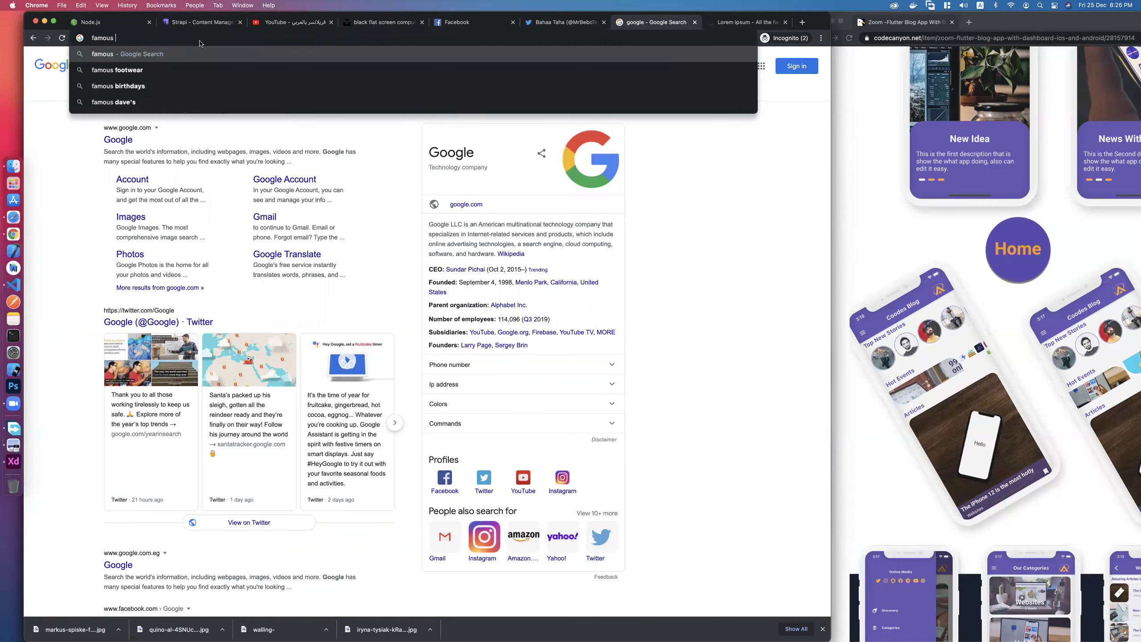
key("Return")
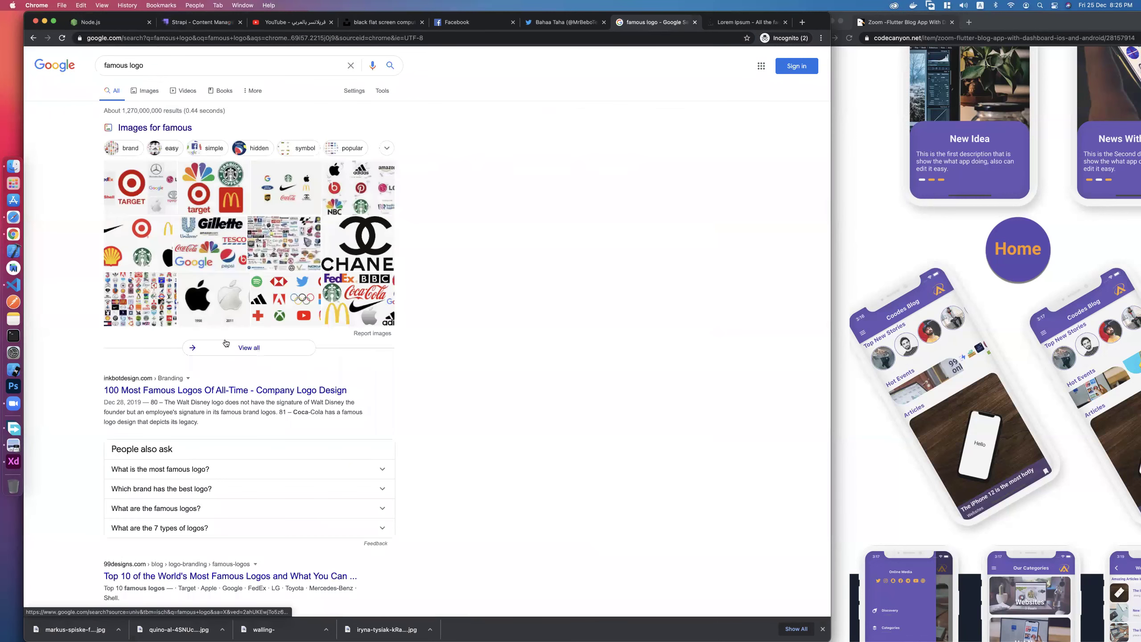
left_click(152, 92)
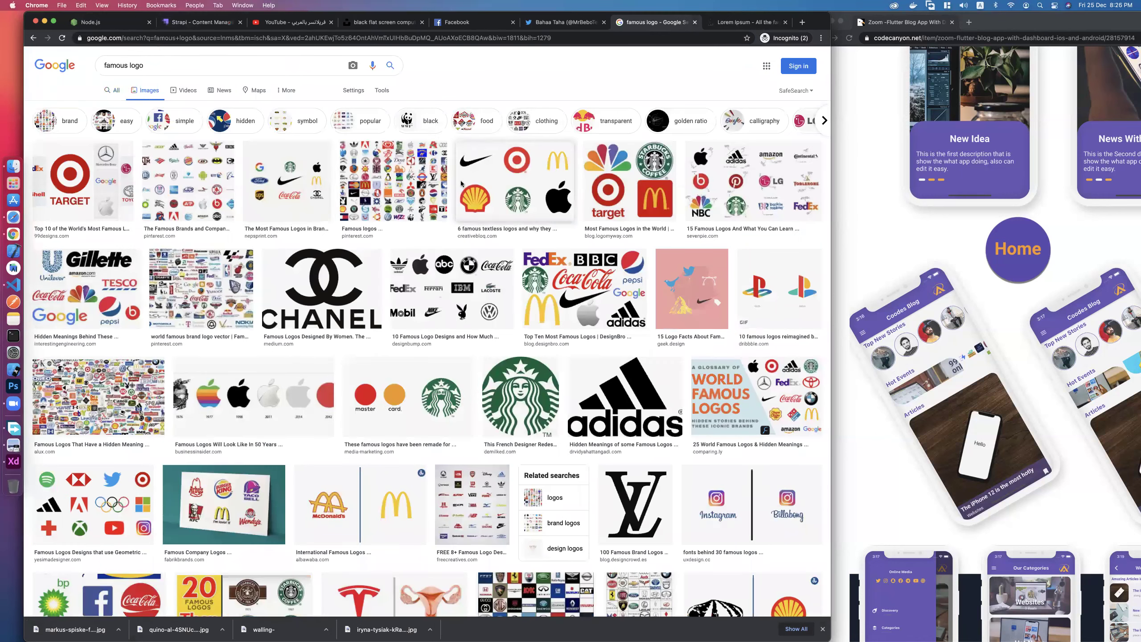
type("png")
key("Return")
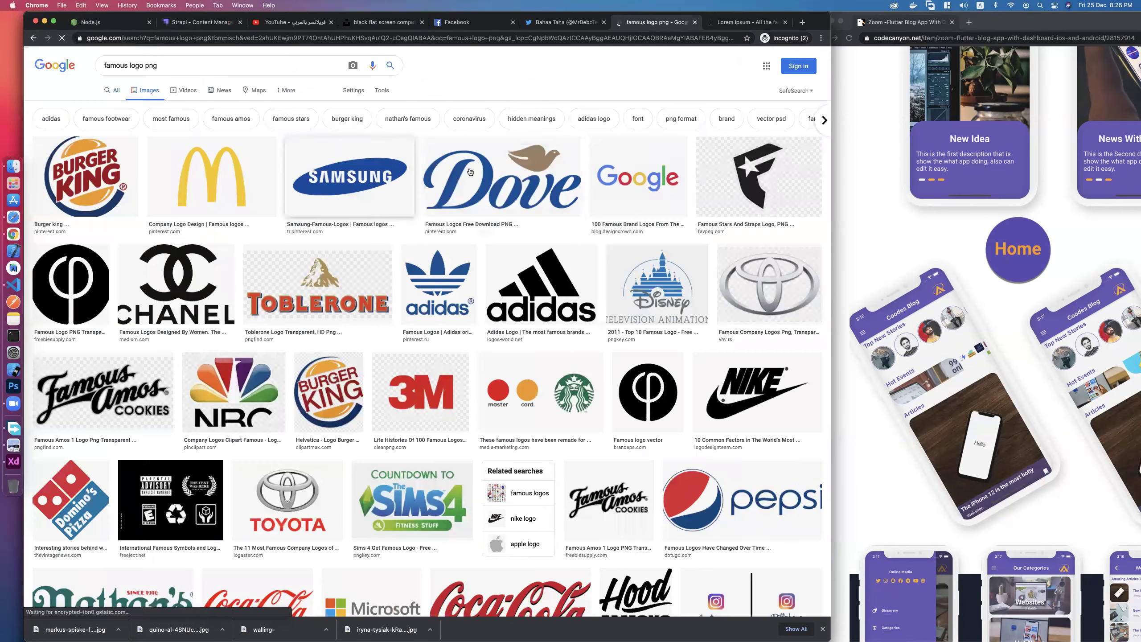
Save the Burger King logo as 1 in PNG format in a new Downloads folder named logo.
left_click(99, 164)
right_click(652, 163)
left_click(675, 244)
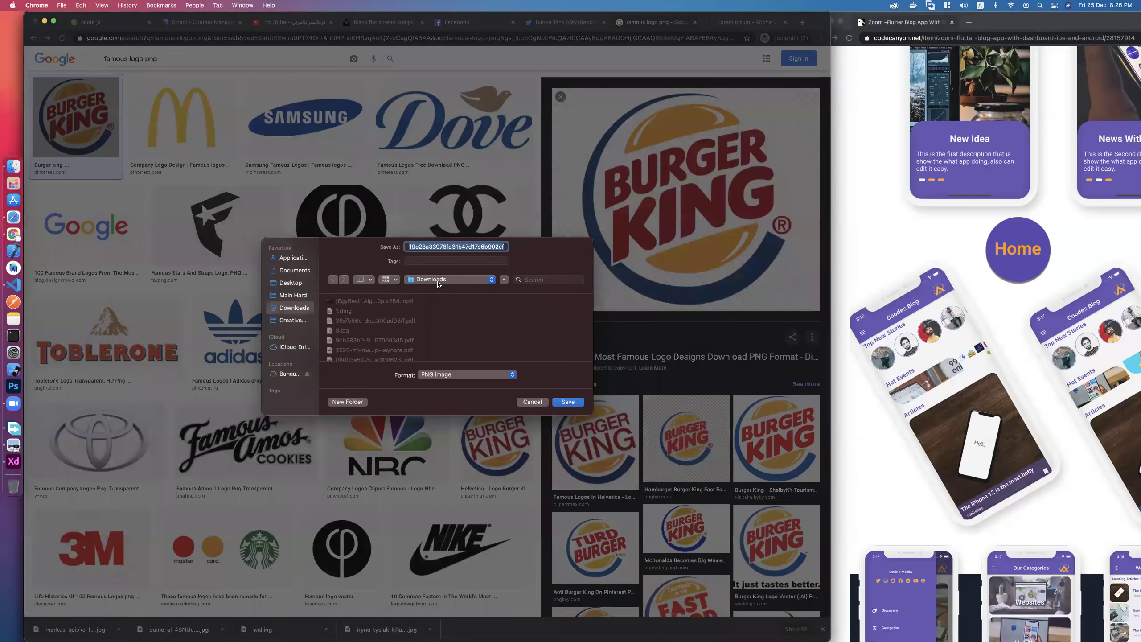
left_click(347, 402)
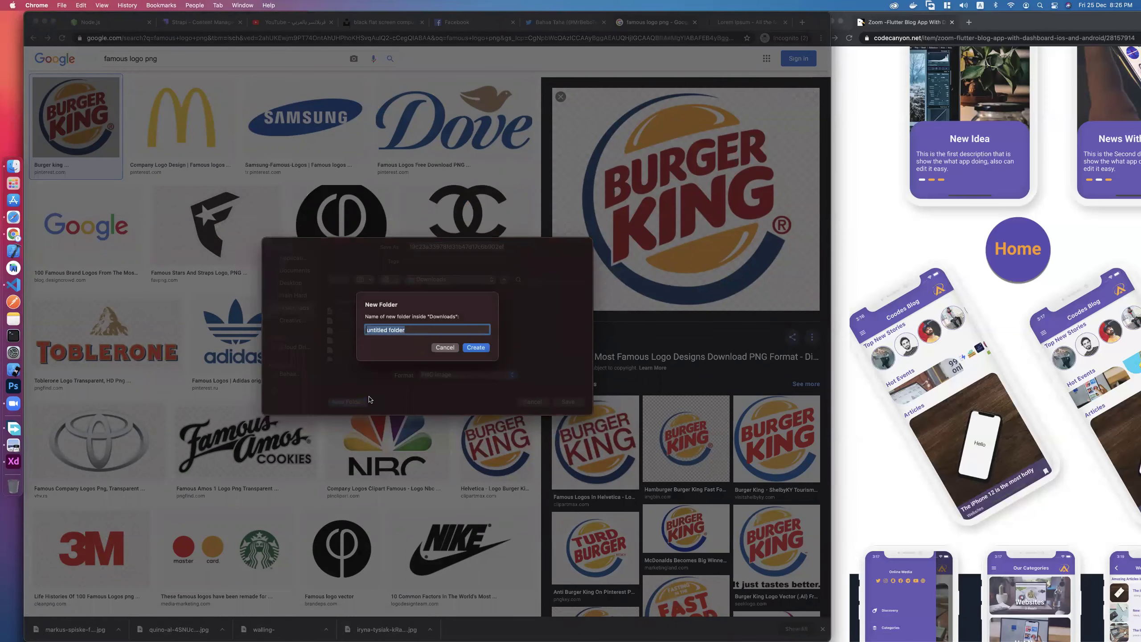
key("Return")
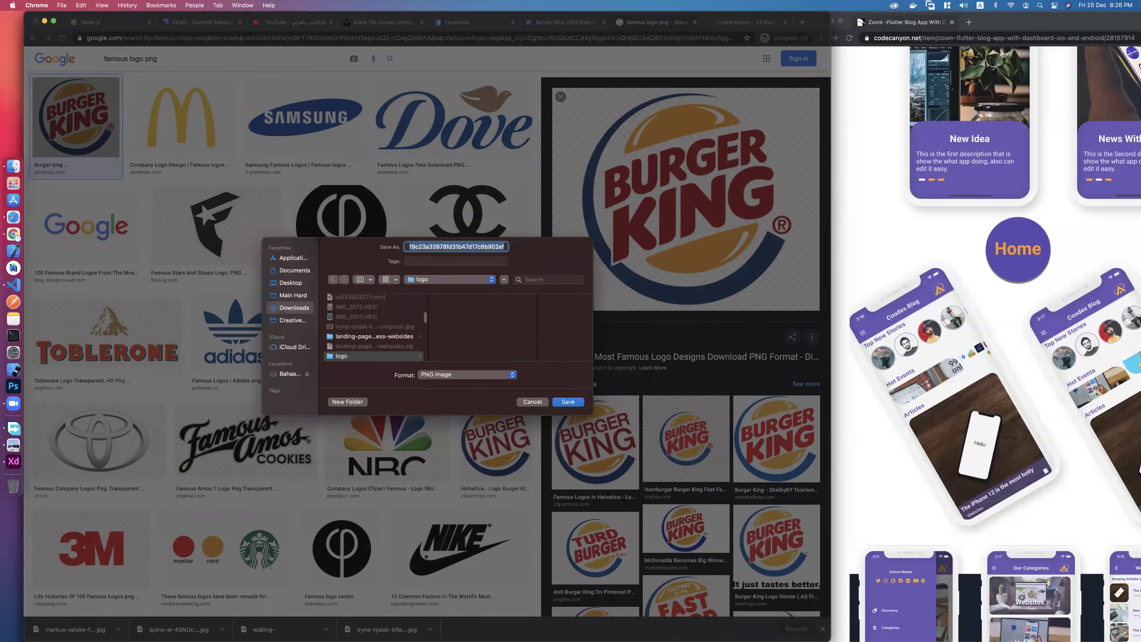
type("1")
key("Return")
Save the Dove logo image as 2 in the logo folder.
left_click(465, 225)
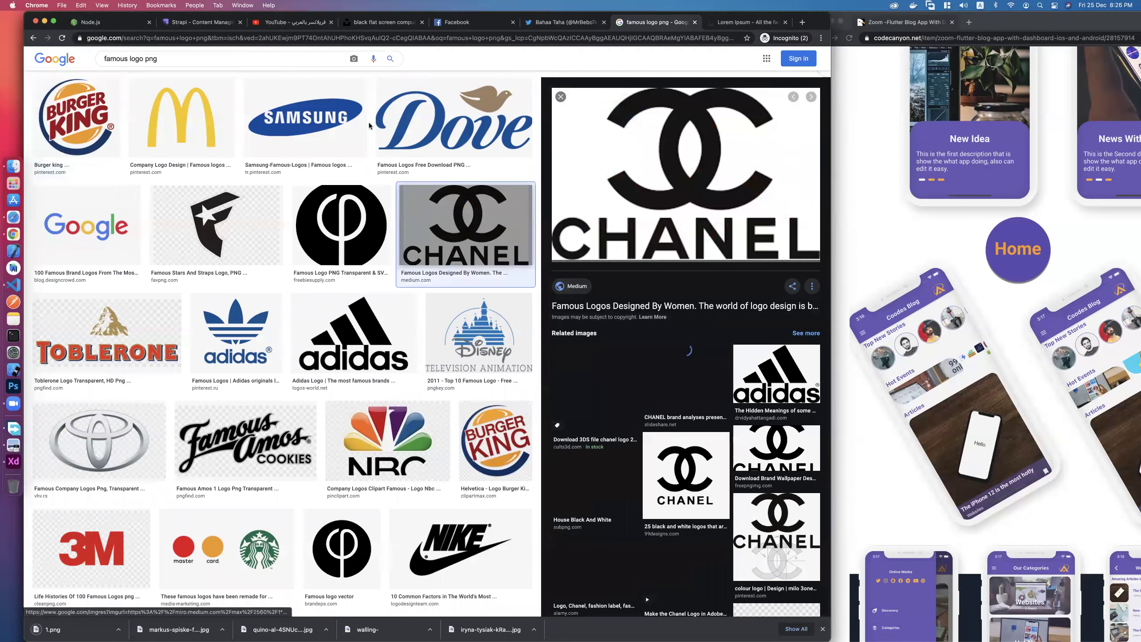
left_click(450, 118)
right_click(685, 163)
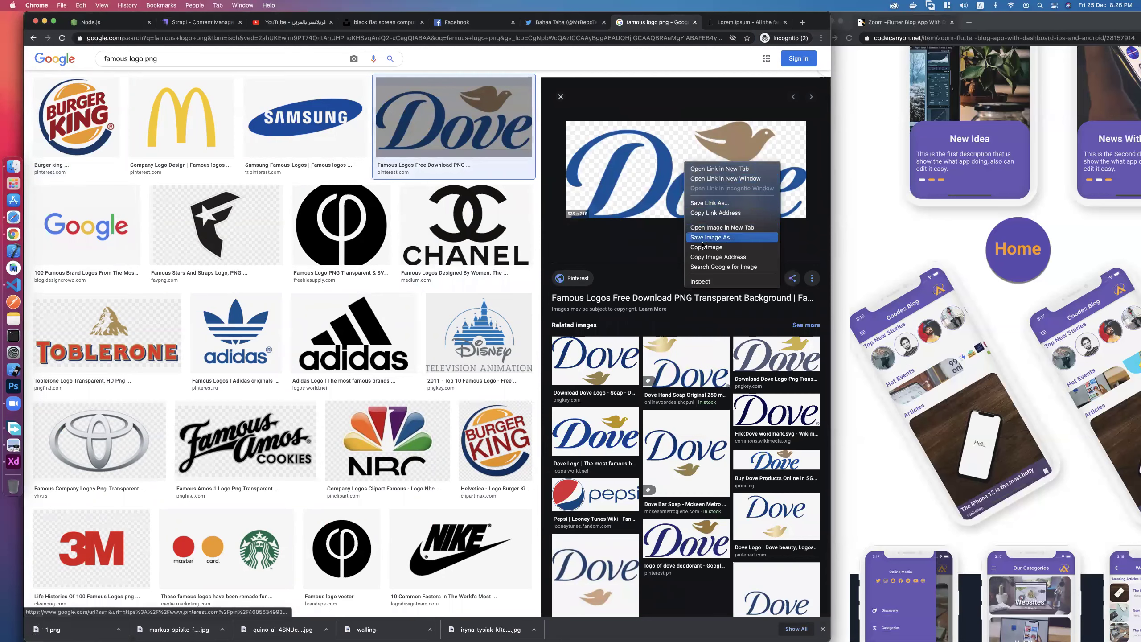
left_click(703, 238)
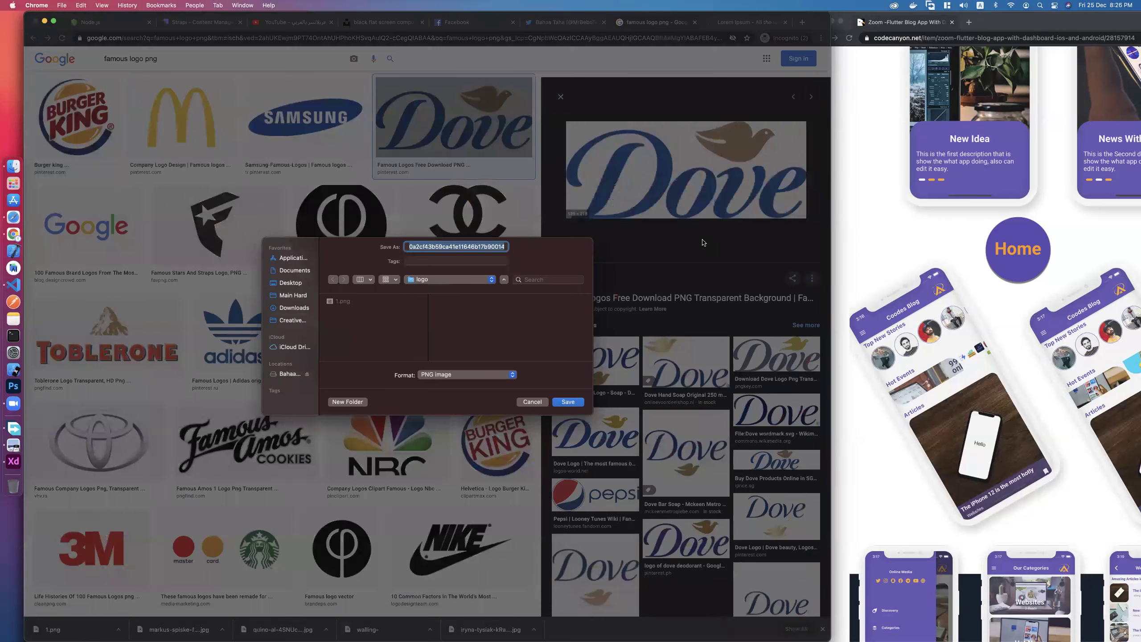
type("2")
key("Return")
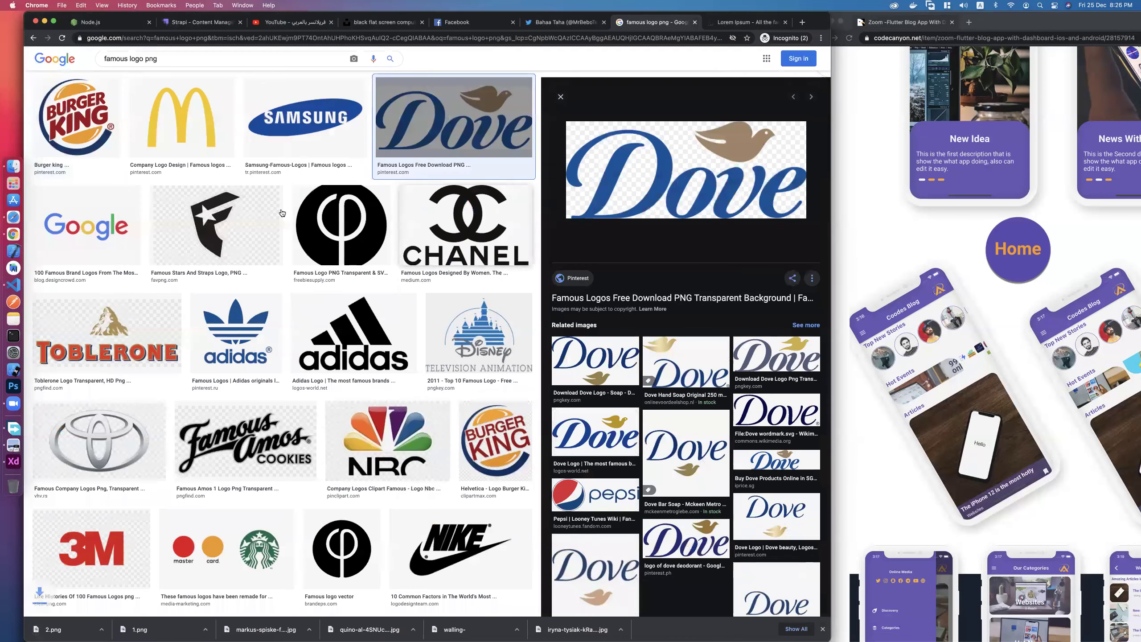
Save the Google logo image under its suggested file name in the logo folder.
left_click(99, 236)
right_click(626, 224)
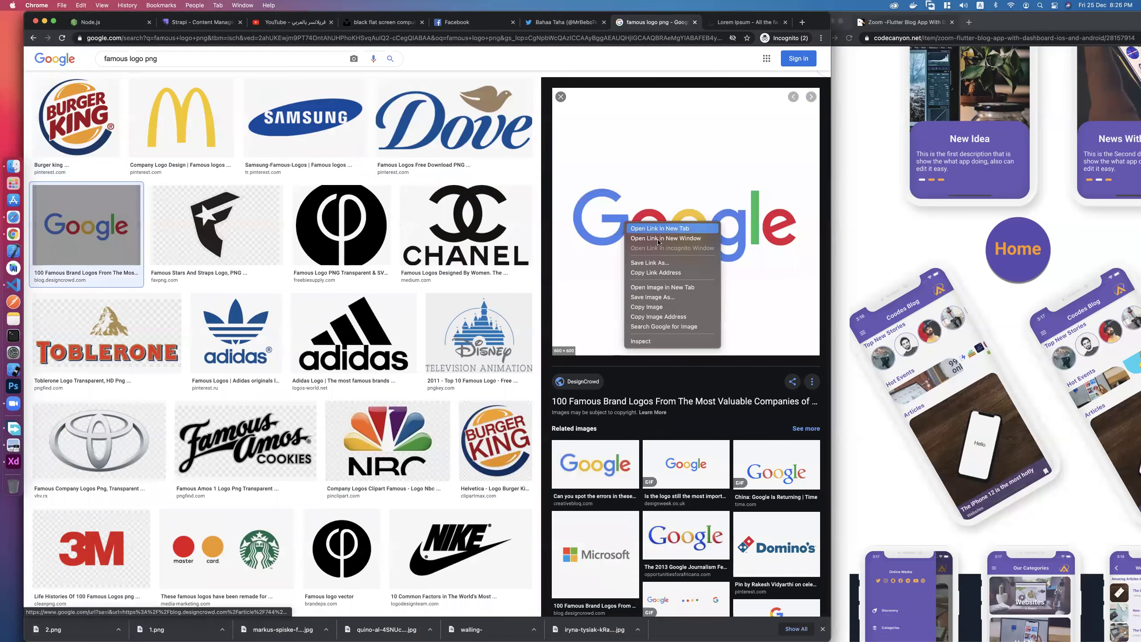
left_click(711, 238)
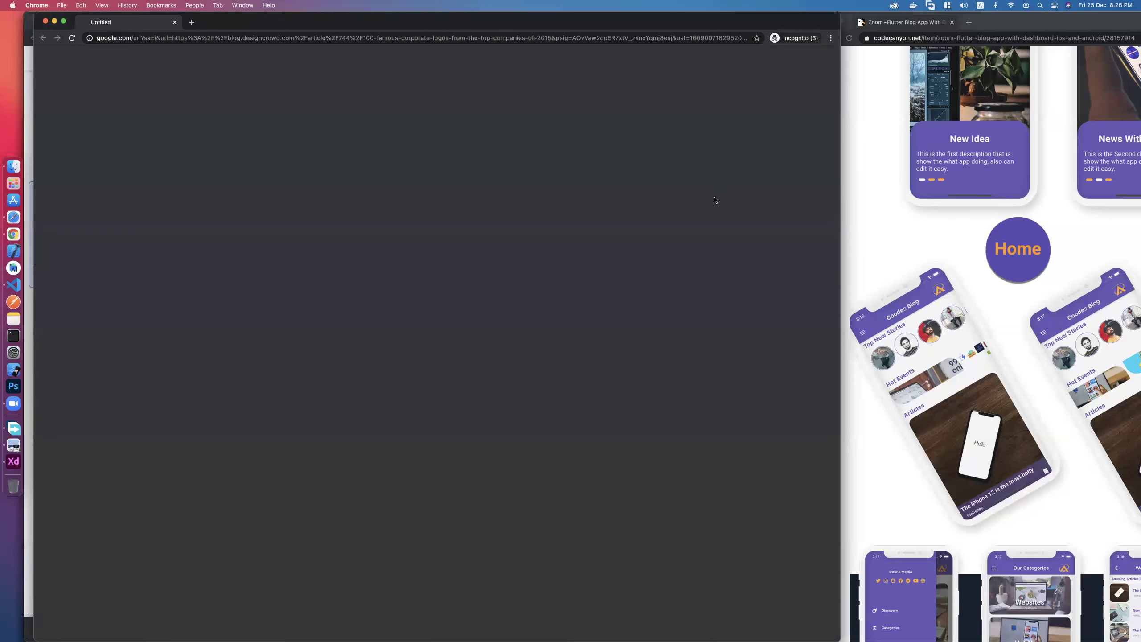
left_click(45, 20)
right_click(710, 182)
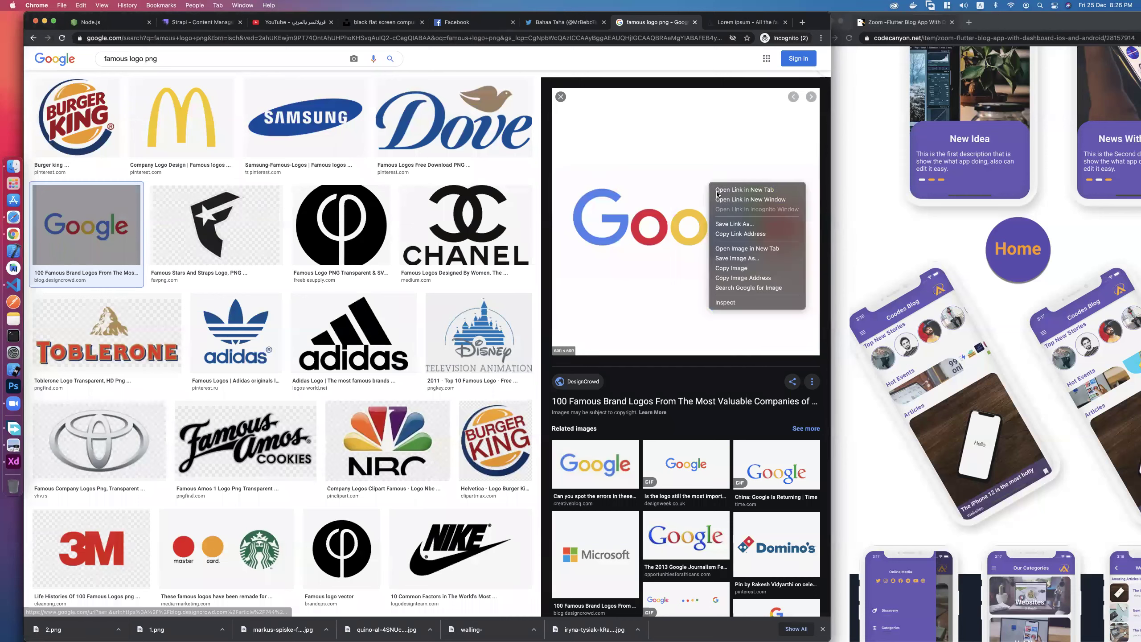
left_click(740, 259)
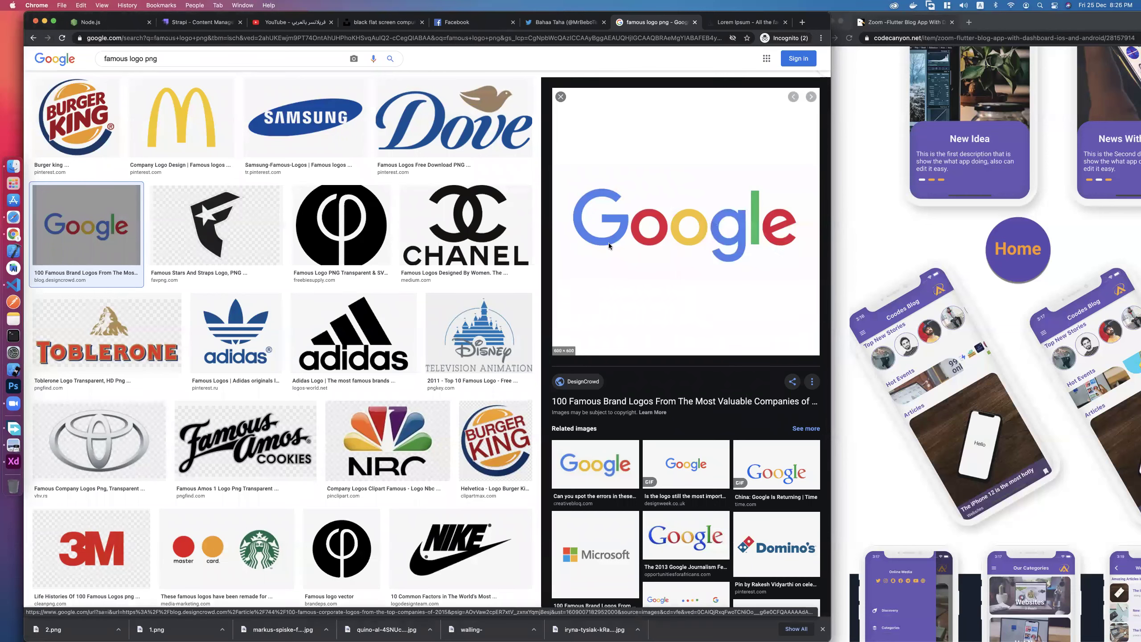
key("Return")
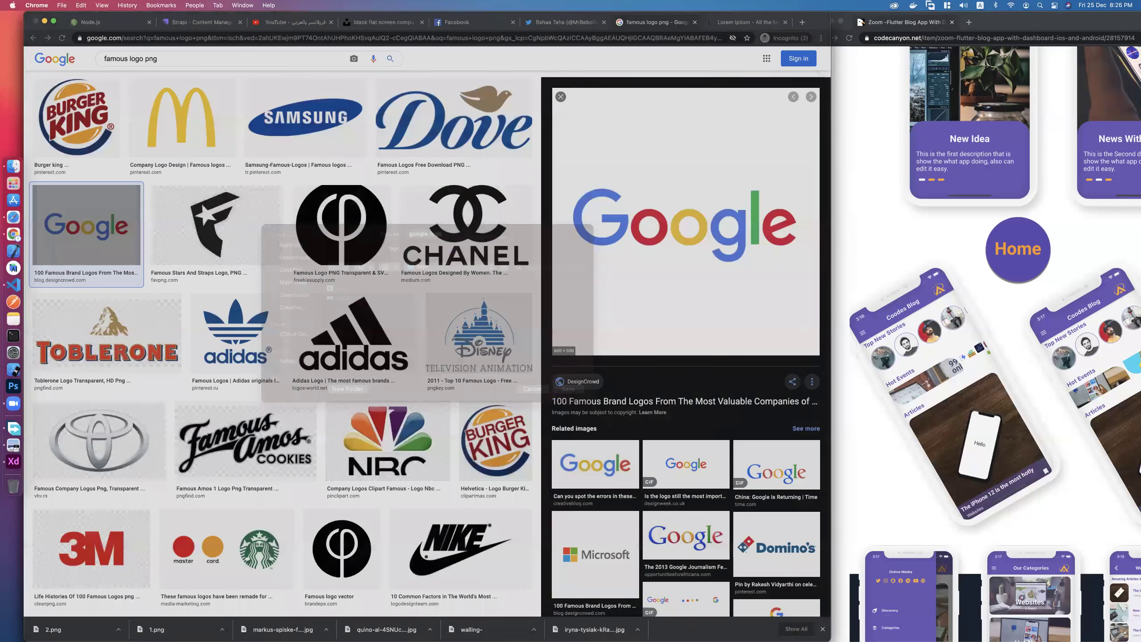
Save the blue Adidas trefoil logo under its suggested file name in the logo folder.
left_click(236, 332)
right_click(675, 180)
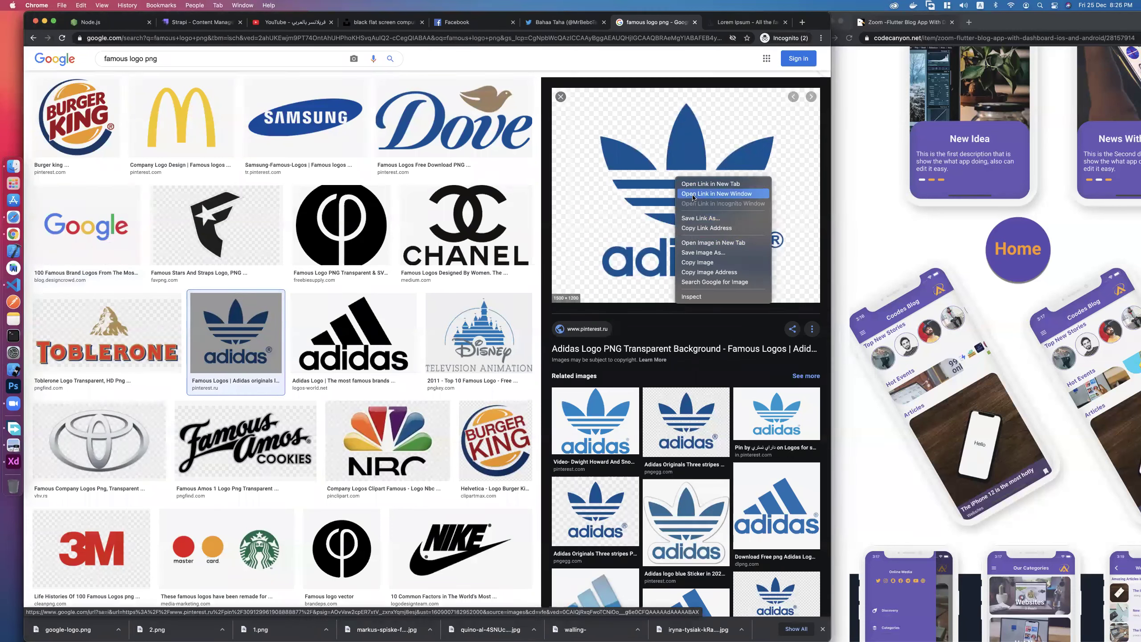
left_click(696, 253)
key("Return")
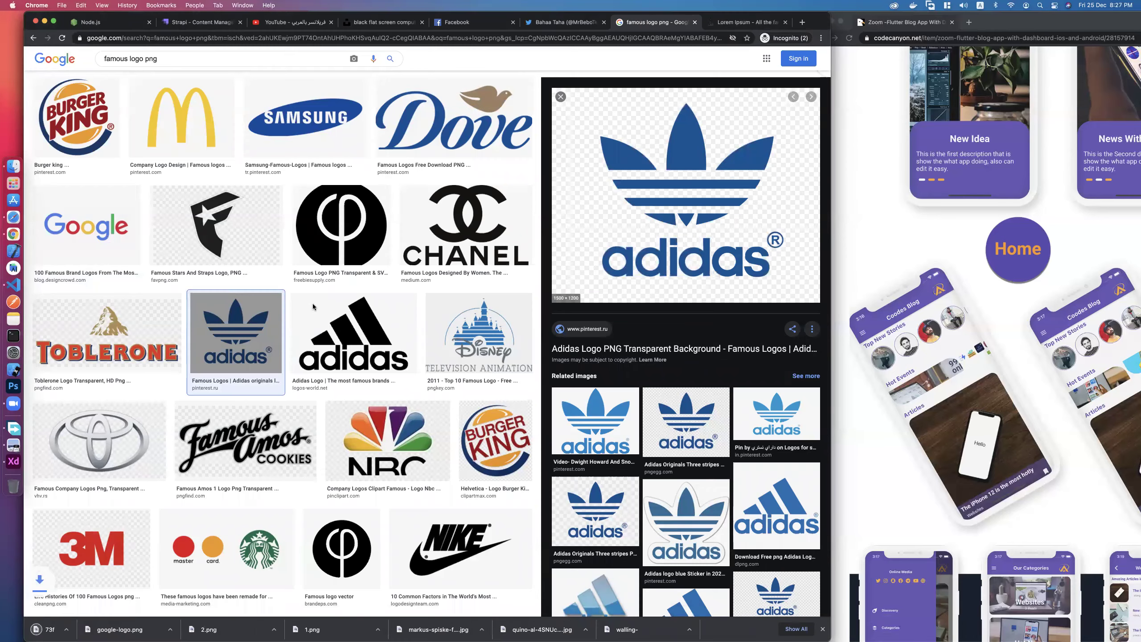
Save the NBC peacock logo image under its suggested file name in the logo folder.
scroll(384, 307, "down", 5)
left_click(384, 307)
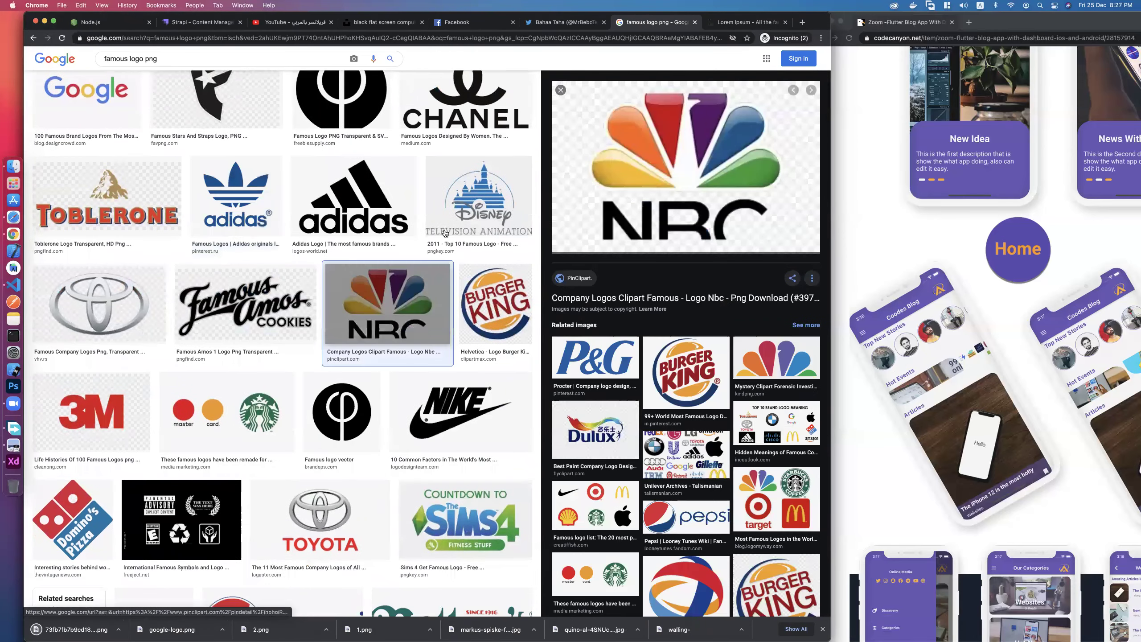
right_click(658, 180)
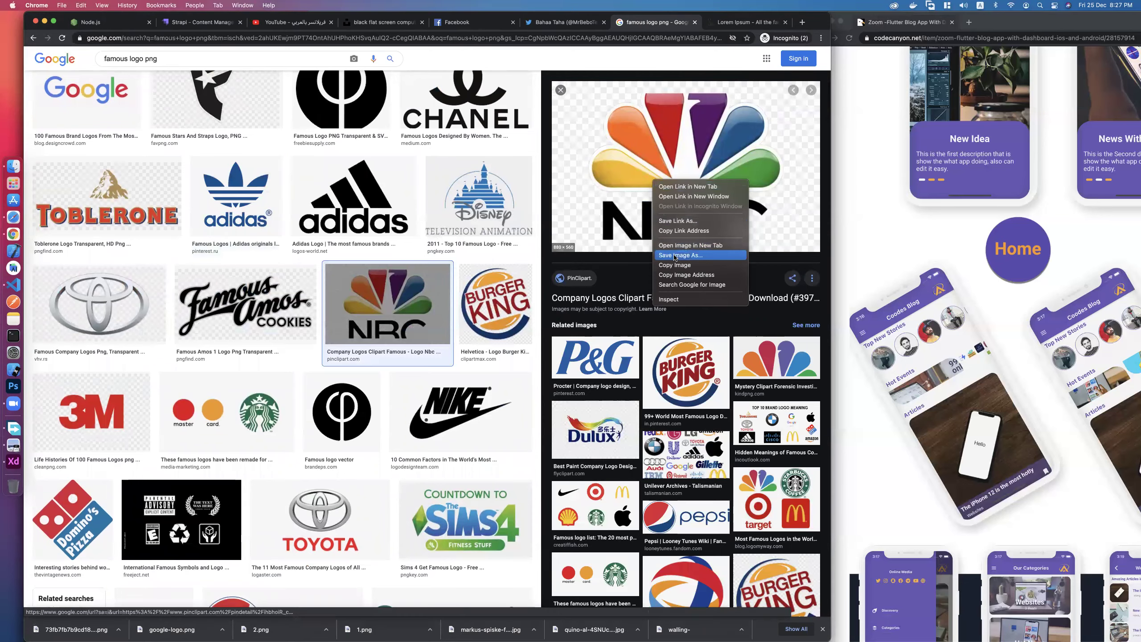
left_click(674, 255)
key("Return")
scroll(139, 316, "down", 4)
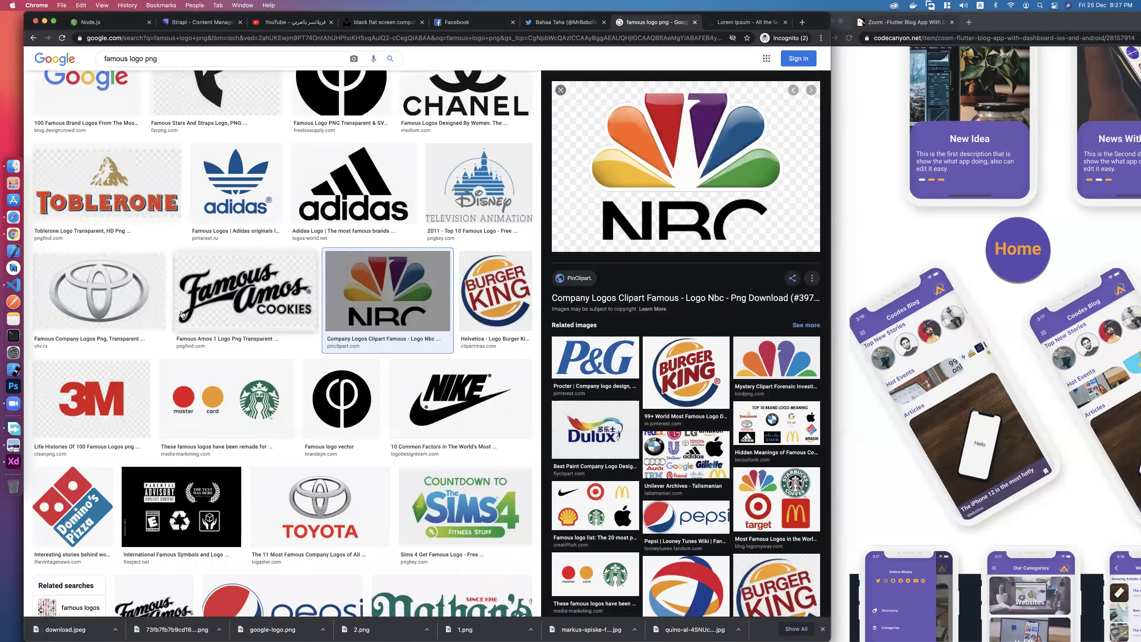
Save the black circular "Famous logo vector" image under its suggested file name in the logo folder.
left_click(454, 310)
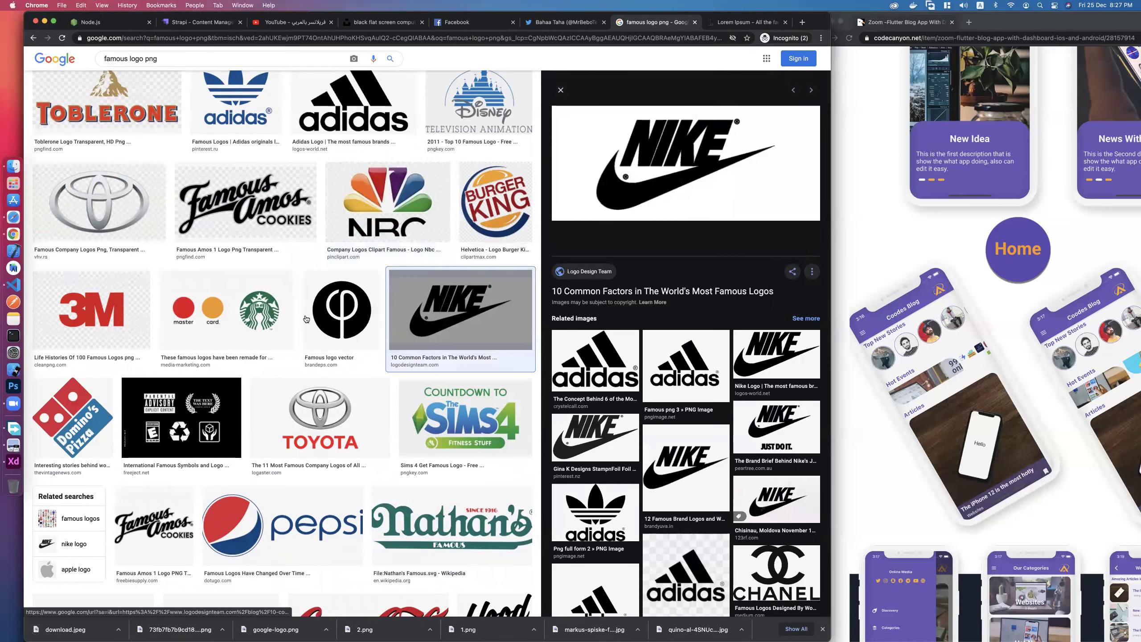
key("Left")
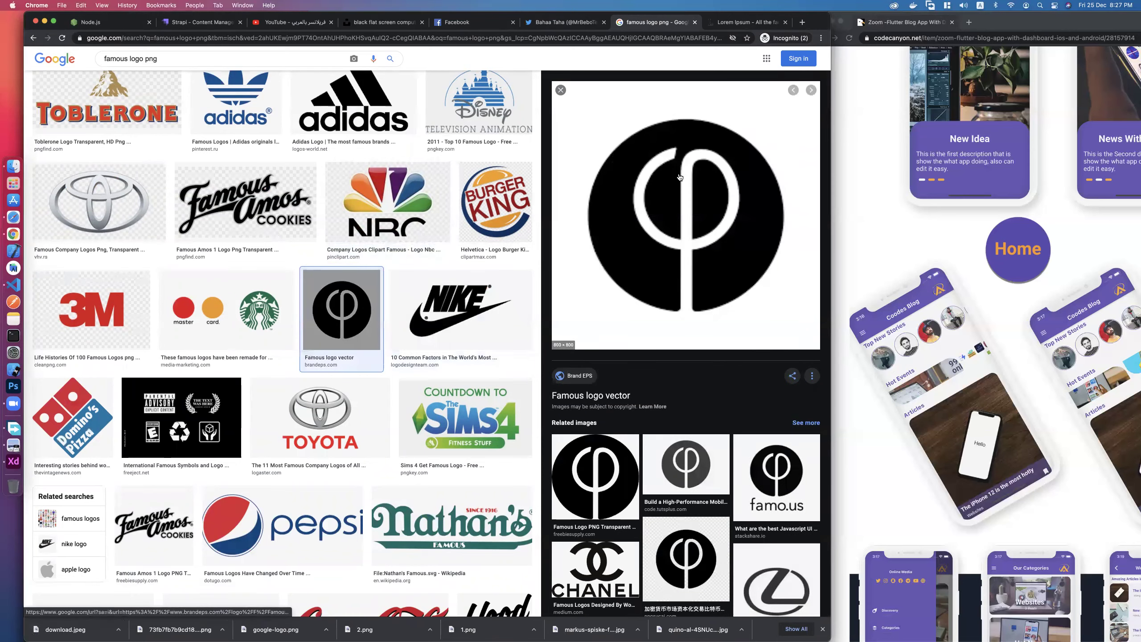
right_click(680, 166)
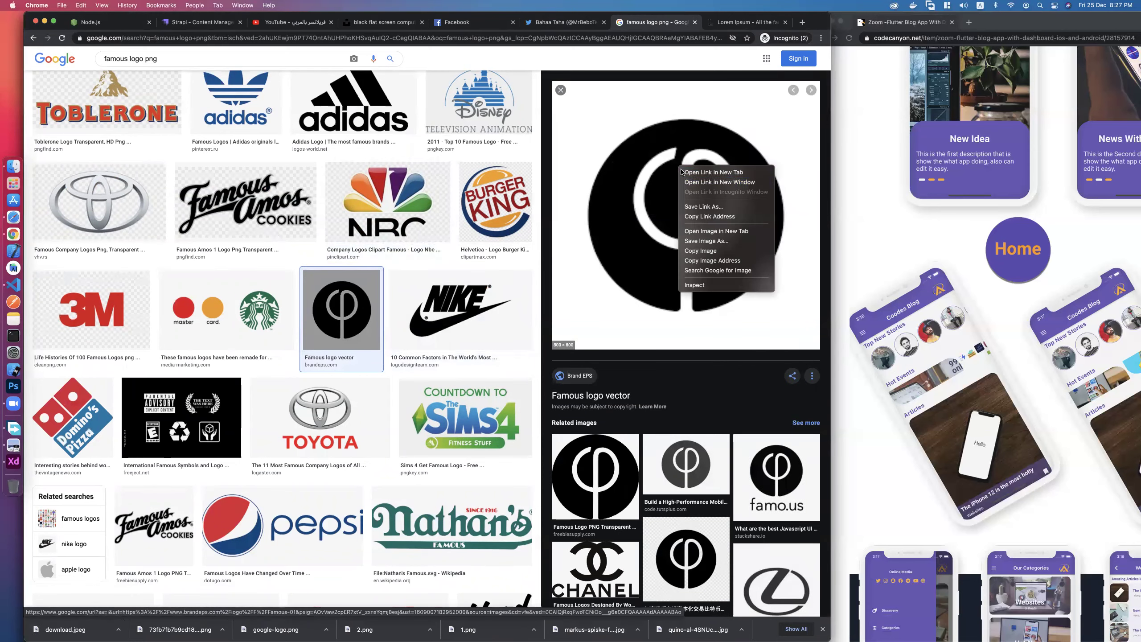
left_click(707, 240)
left_click(568, 401)
Save the Toyota logo image as Toyota-logo-min in the logo folder.
scroll(318, 382, "down", 1)
left_click(318, 377)
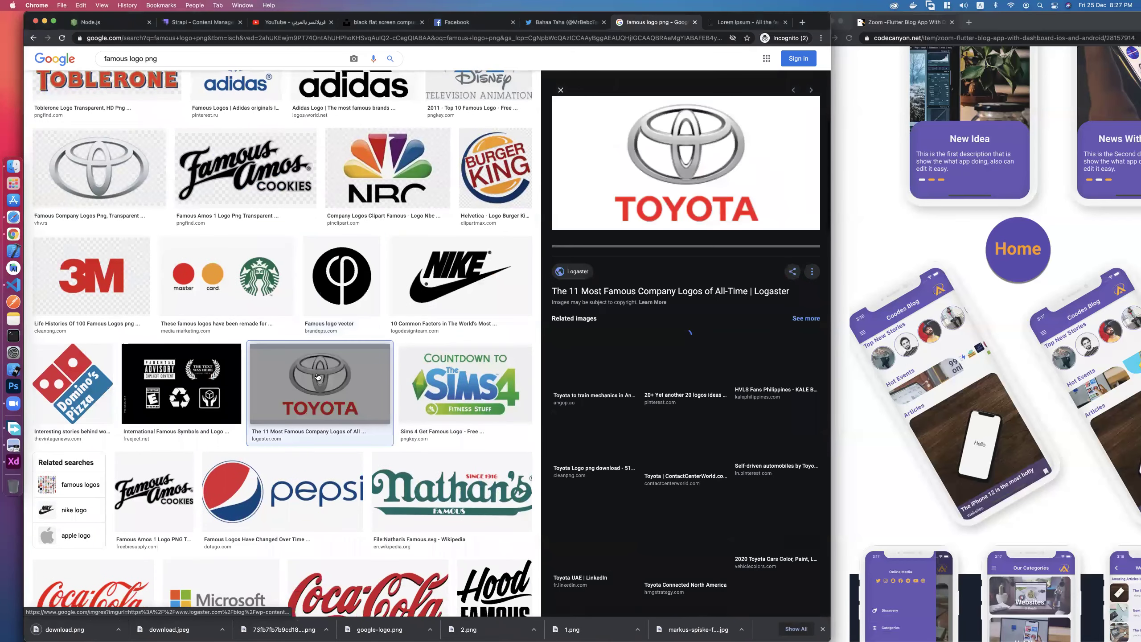
right_click(701, 162)
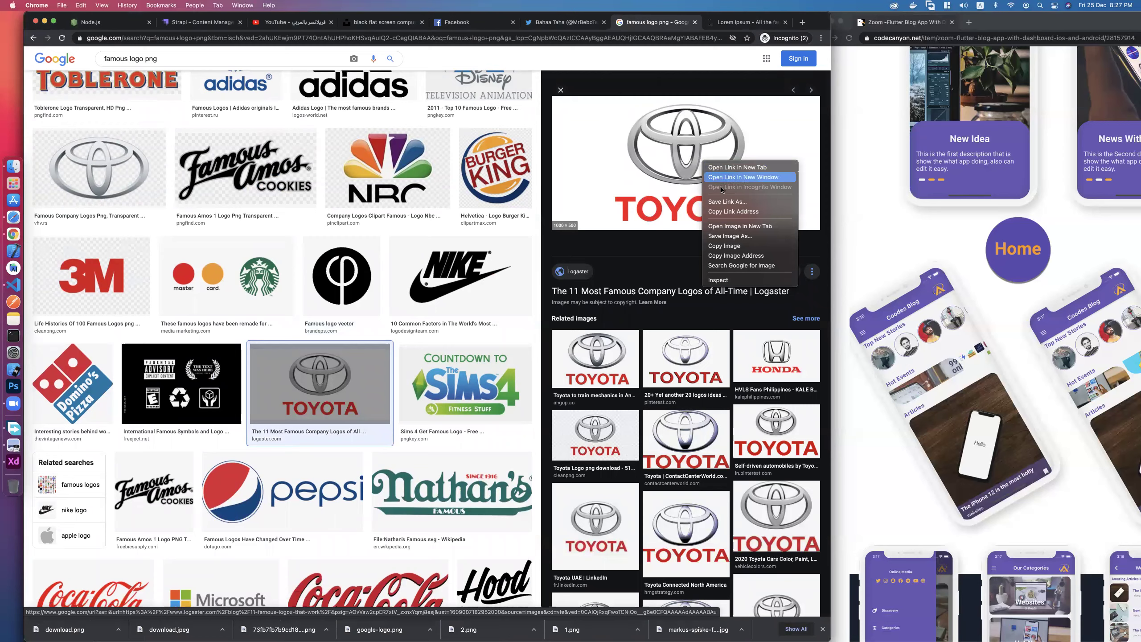
left_click(717, 236)
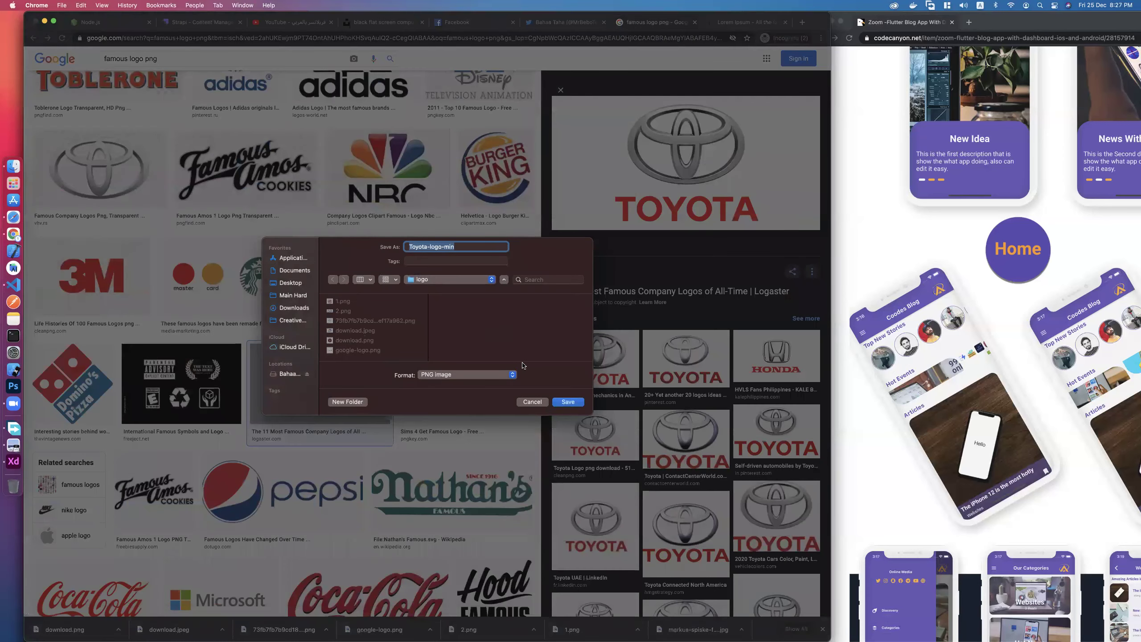
key("Return")
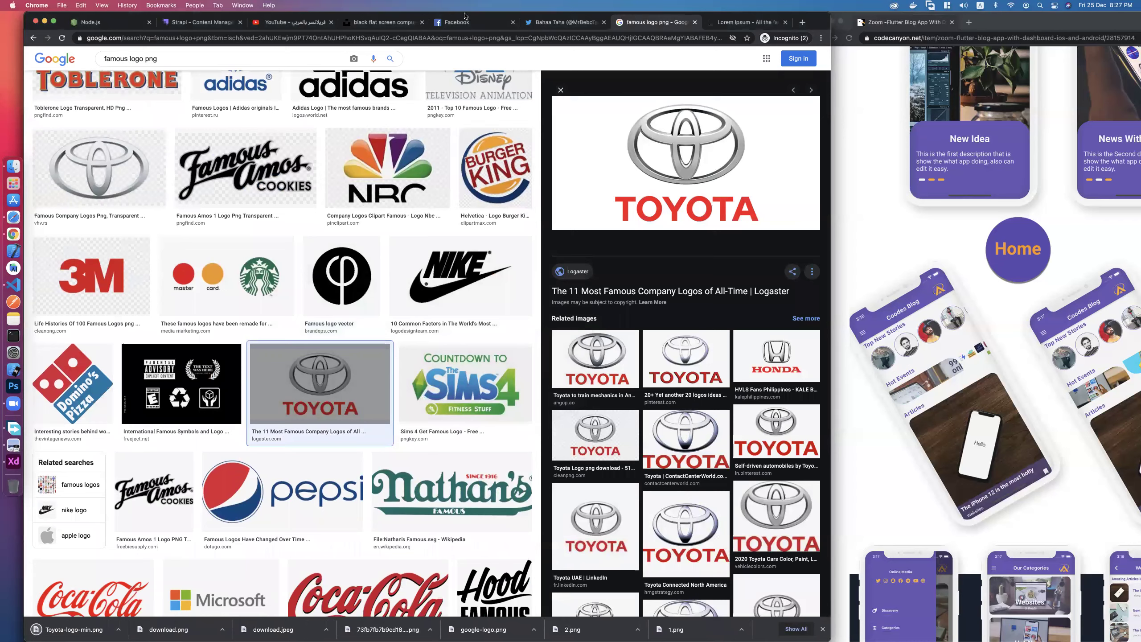
Switch to Strapi and start a new Partners entry named 1.
left_click(194, 23)
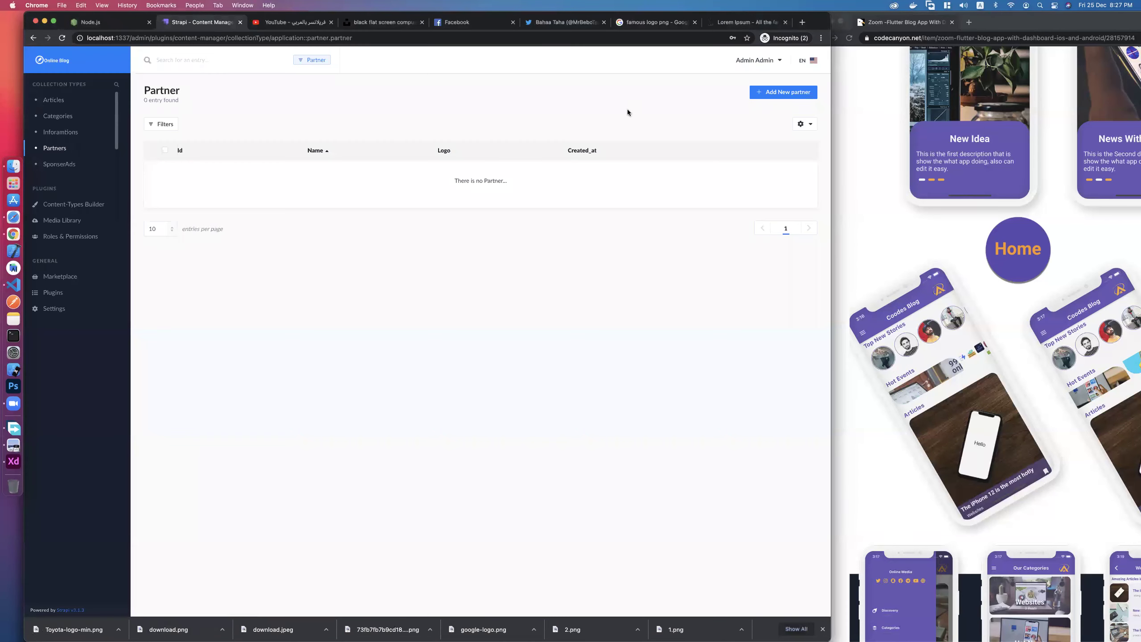
left_click(789, 95)
type("1")
Upload all images from the logo folder as assets, and save partner 1 with the NBC logo.
left_click(461, 173)
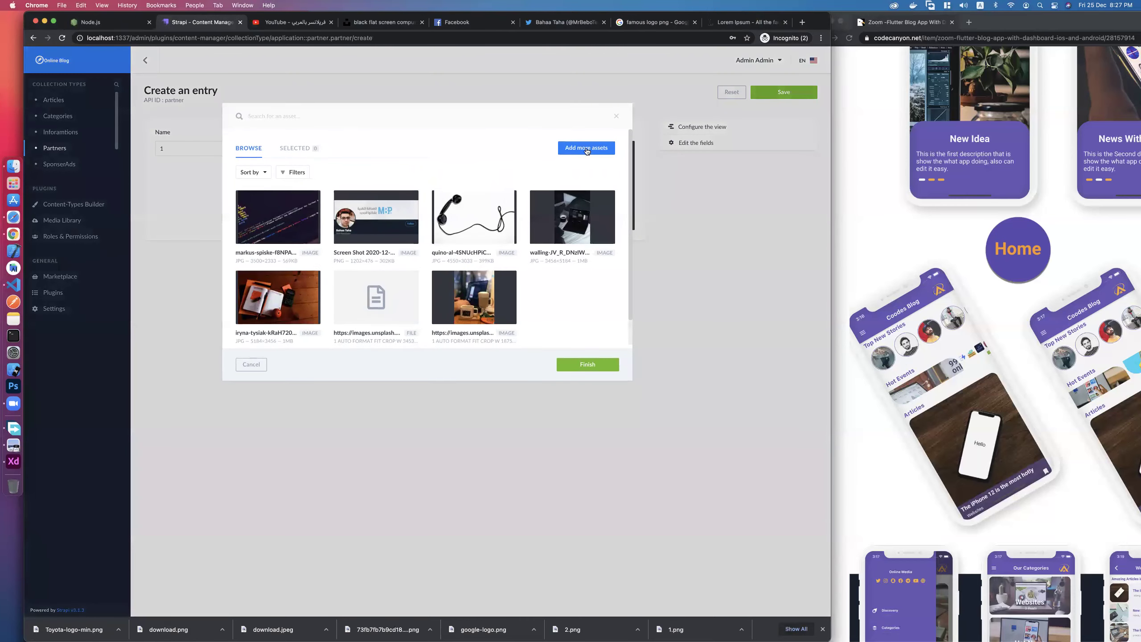
left_click(586, 150)
left_click(440, 236)
left_click(445, 252)
left_click(432, 316)
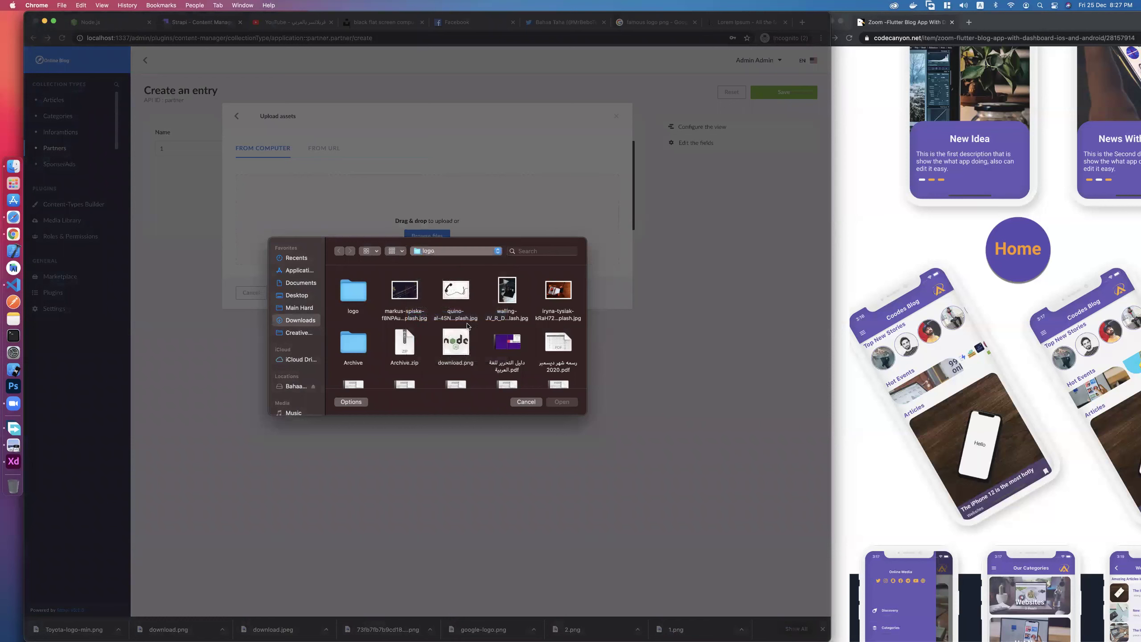
key("super+a")
left_click(561, 403)
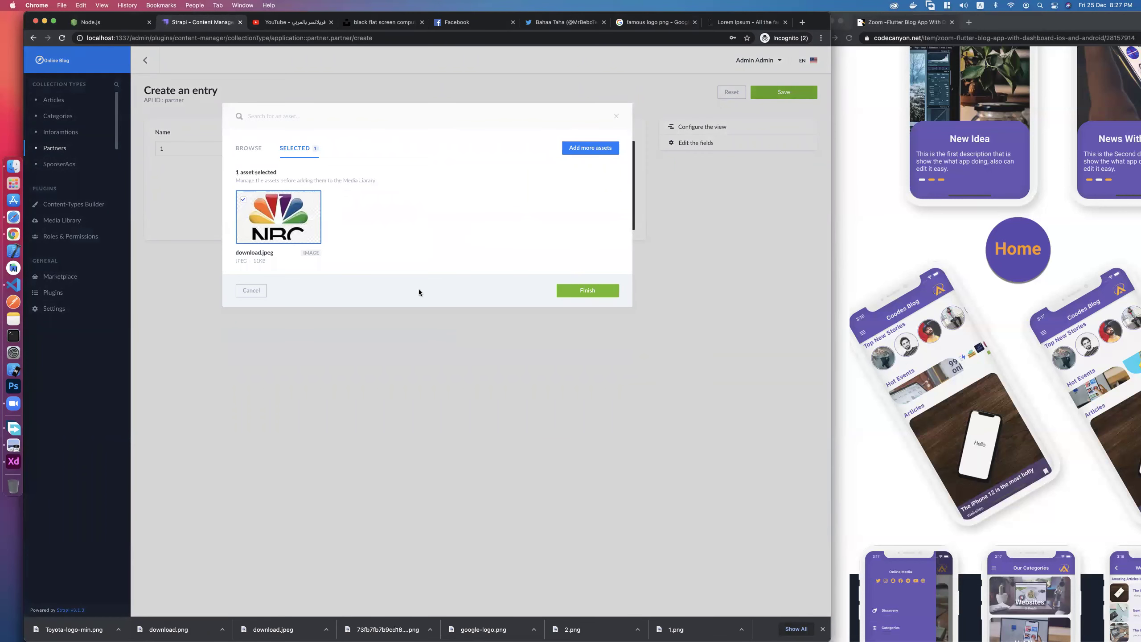
left_click(580, 291)
left_click(783, 95)
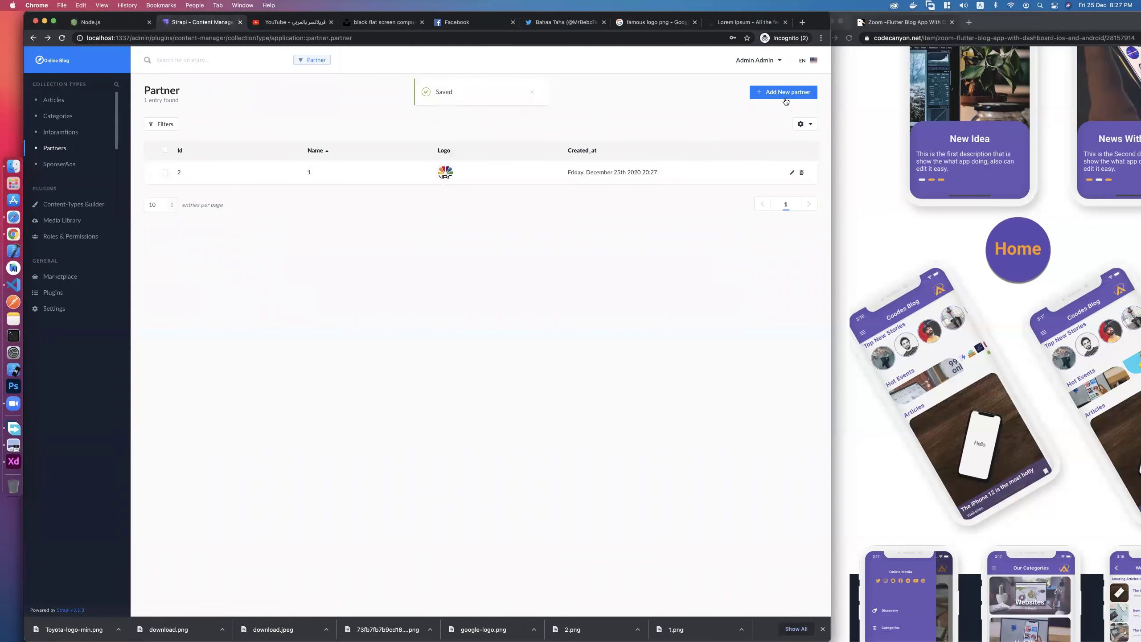
Create and save a Partners entry named 2 with the Burger King logo.
left_click(786, 93)
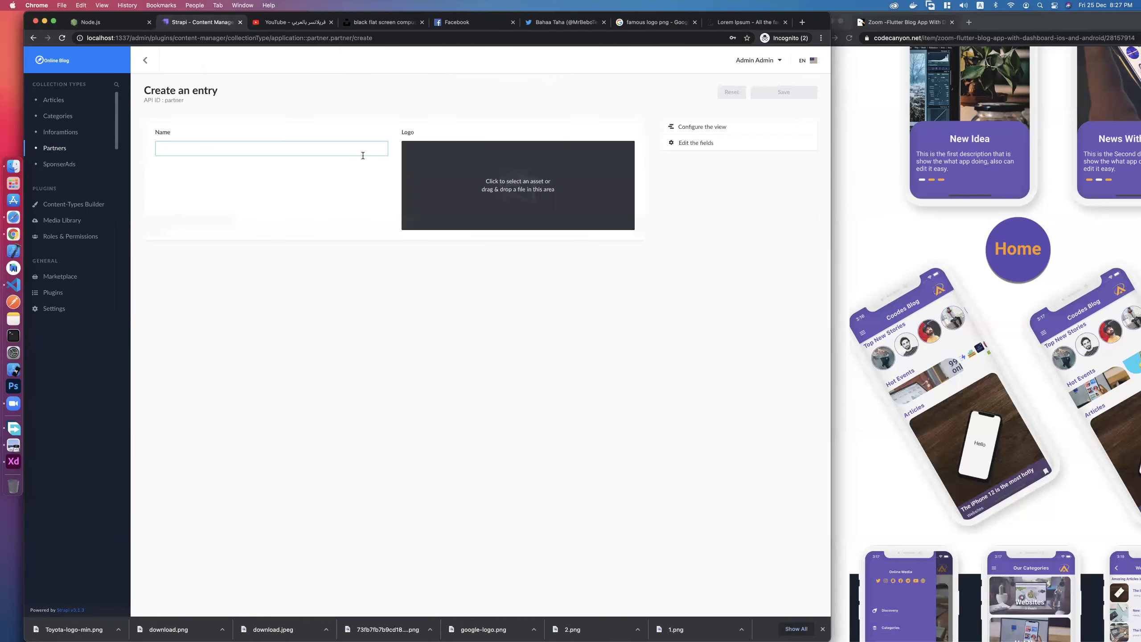
type("2")
left_click(477, 175)
left_click(278, 216)
left_click(587, 365)
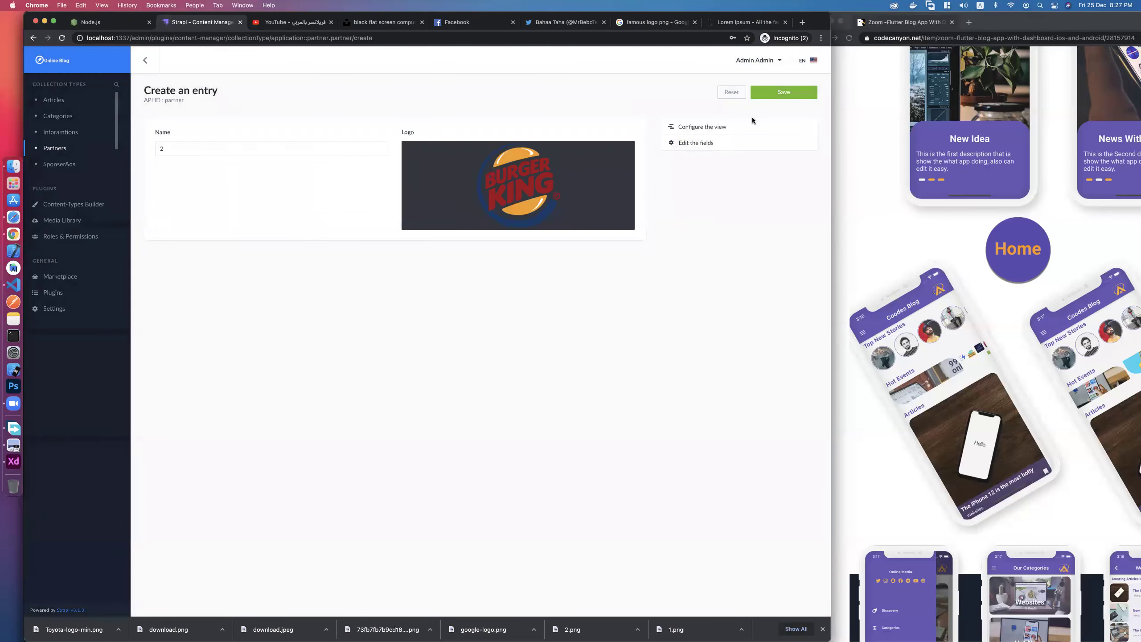
left_click(767, 96)
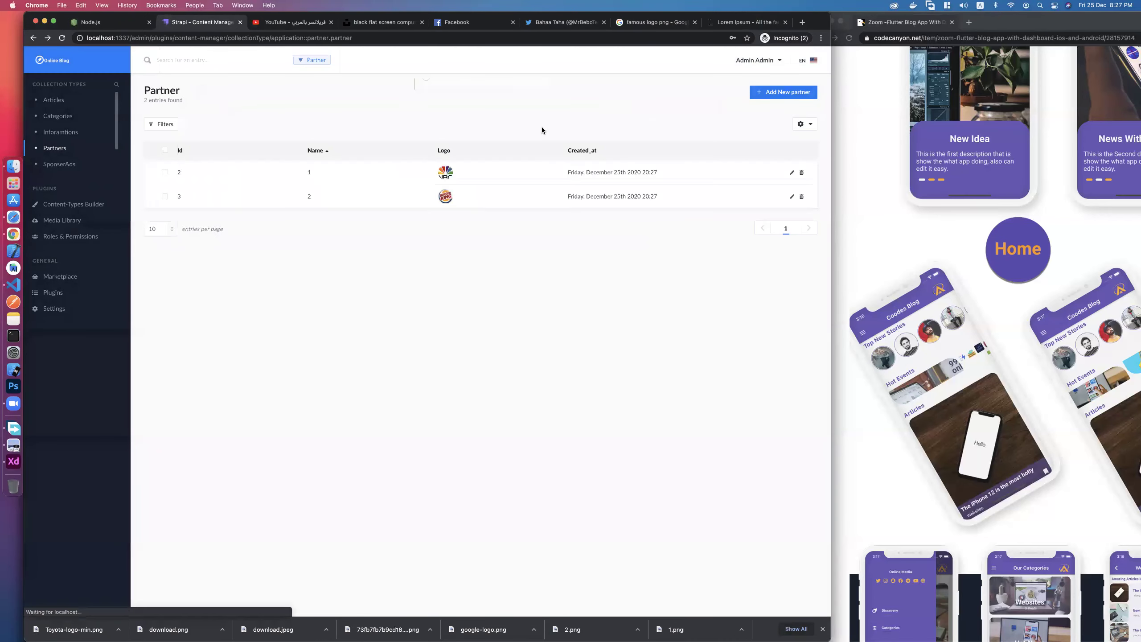
Create and save a Partners entry named 3 with the blue Adidas logo.
left_click(757, 95)
left_click(280, 153)
type("3")
left_click(508, 191)
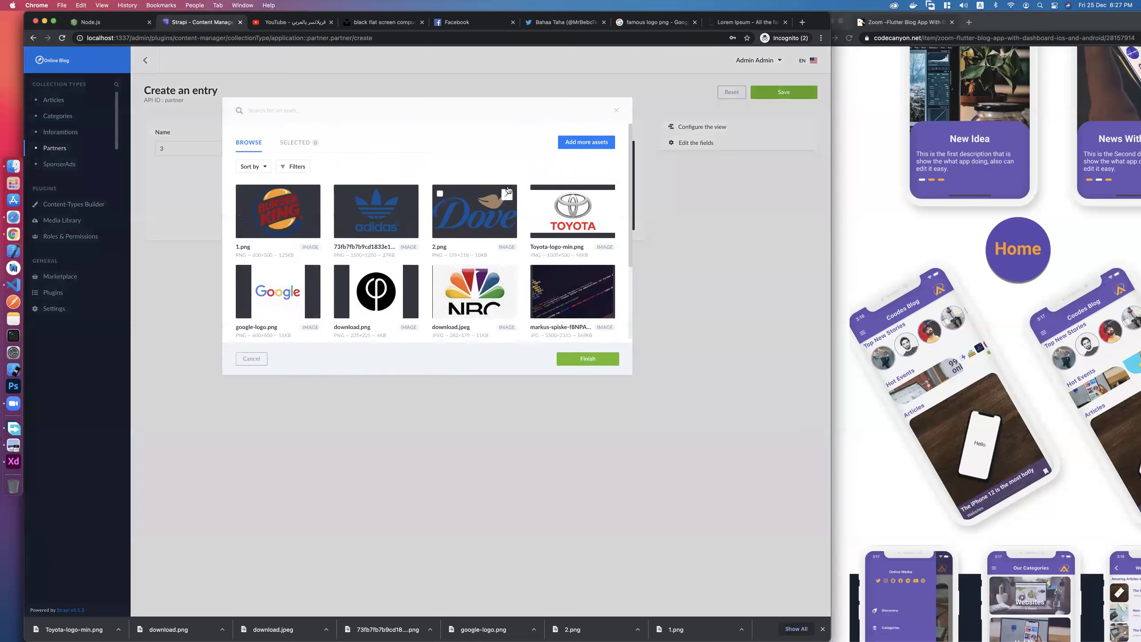
left_click(376, 211)
left_click(605, 368)
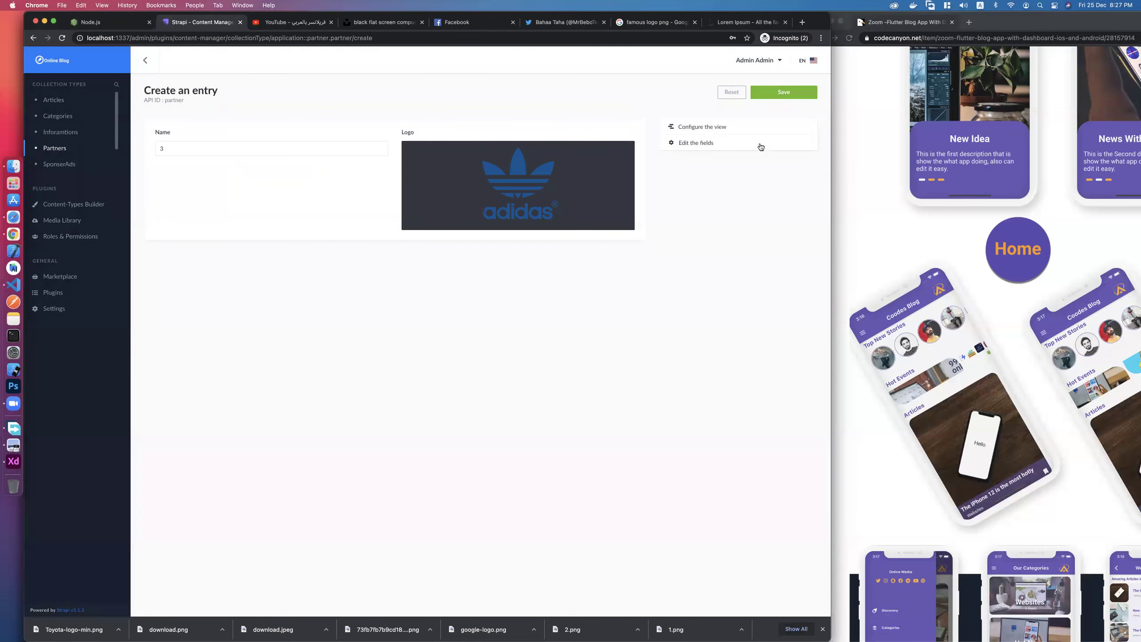
left_click(760, 94)
Create and save a Partners entry named 4 with the Dove logo.
left_click(318, 152)
type("4")
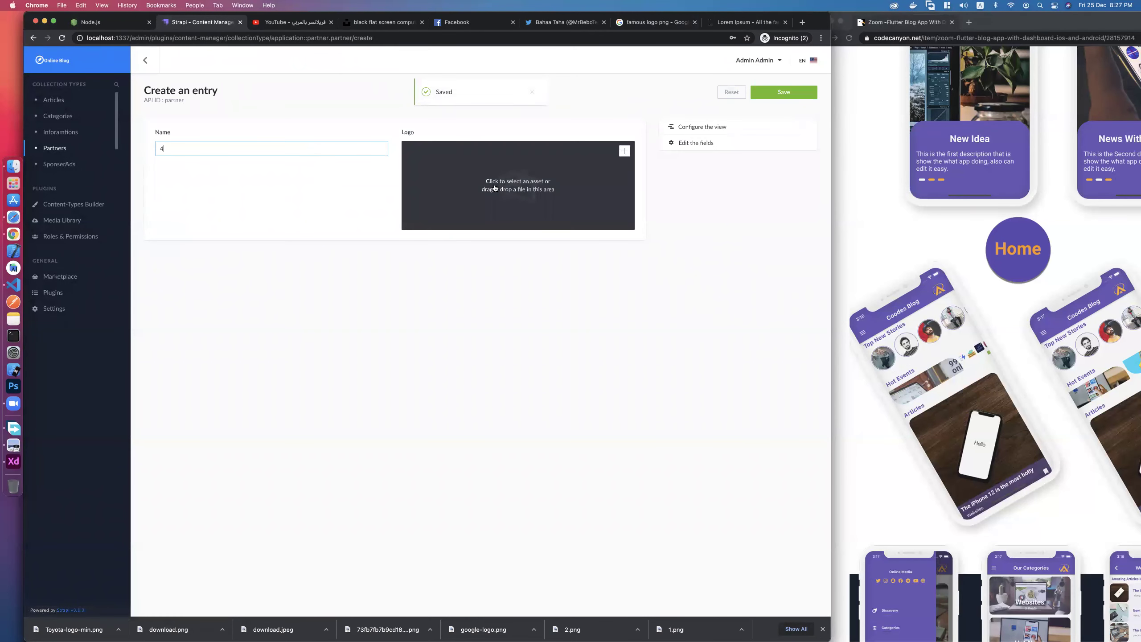
left_click(495, 188)
left_click(469, 220)
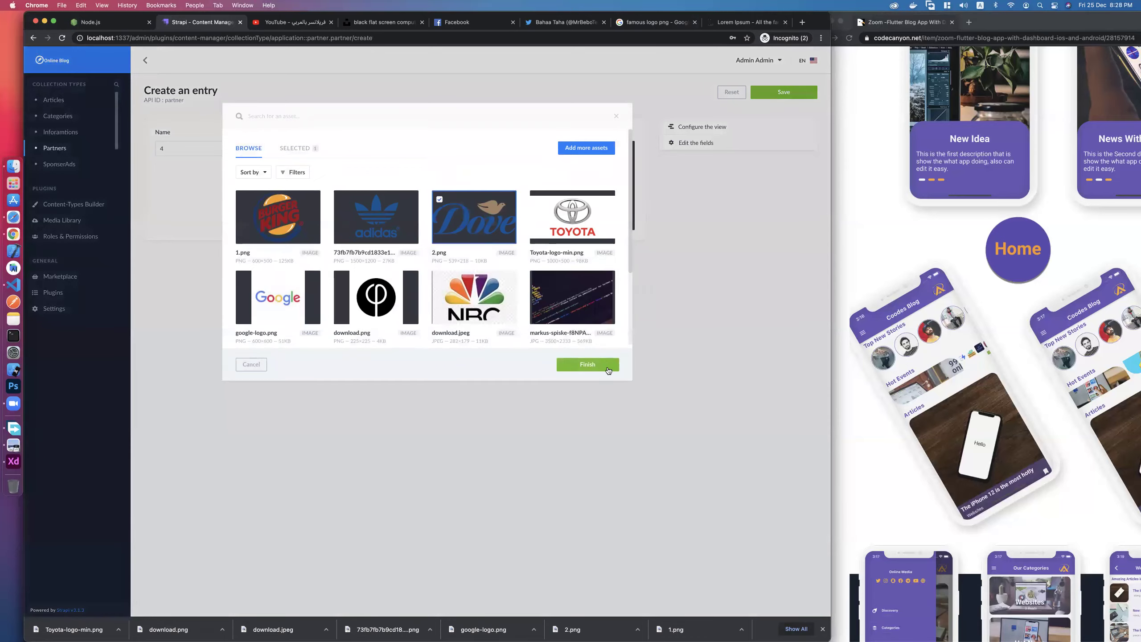
left_click(588, 365)
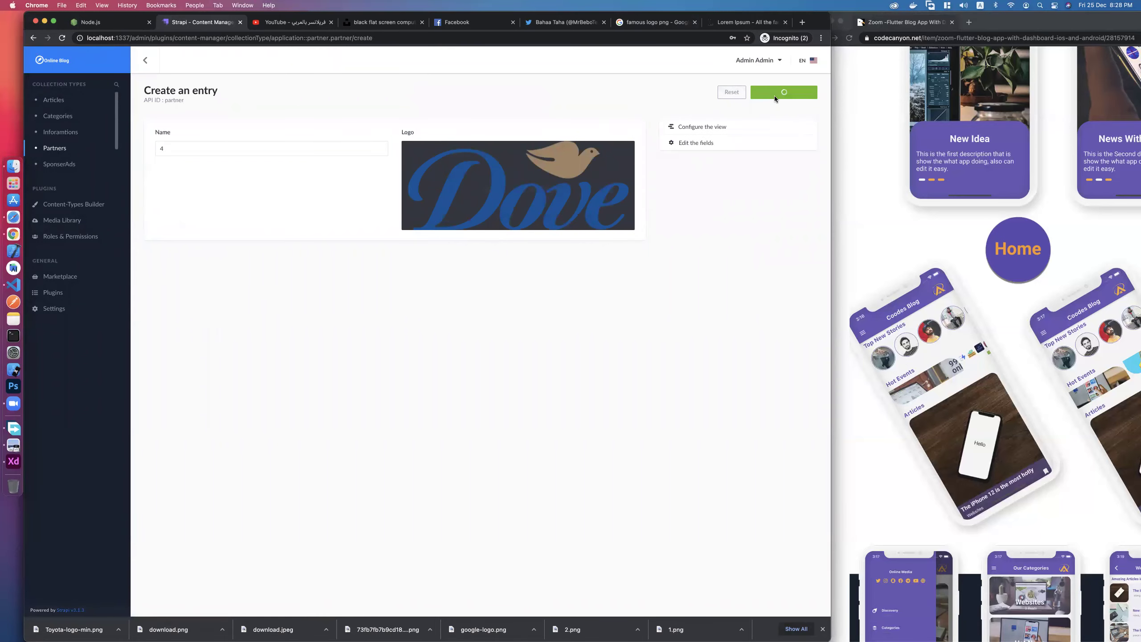
left_click(803, 91)
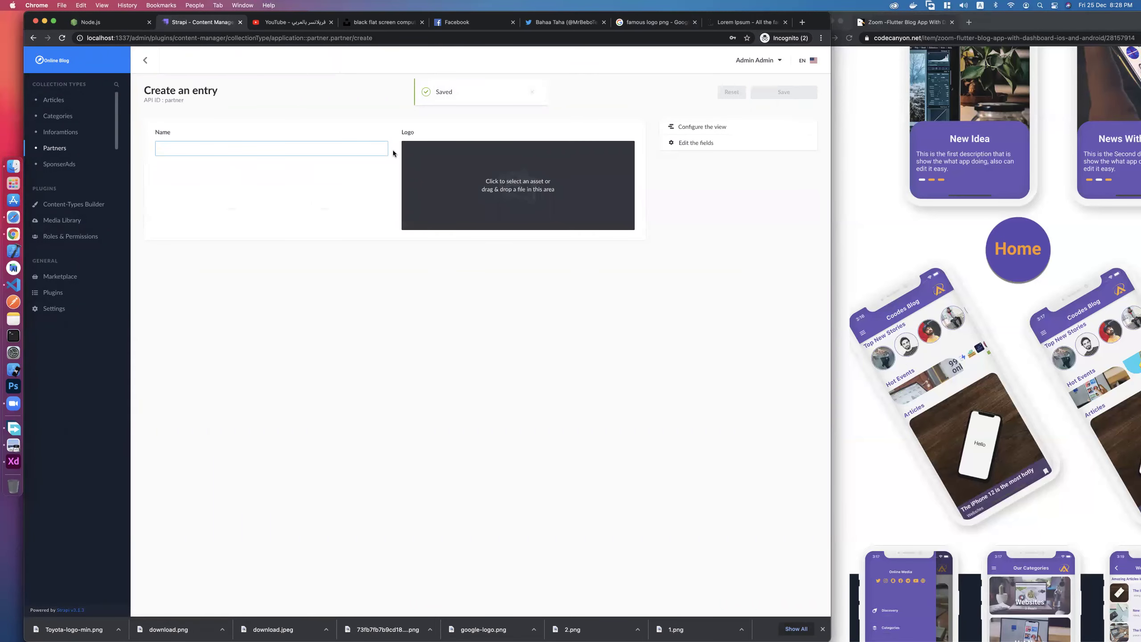
Create and save a Partners entry named 5 with the Toyota logo.
type("5")
left_click(499, 186)
left_click(574, 230)
left_click(584, 364)
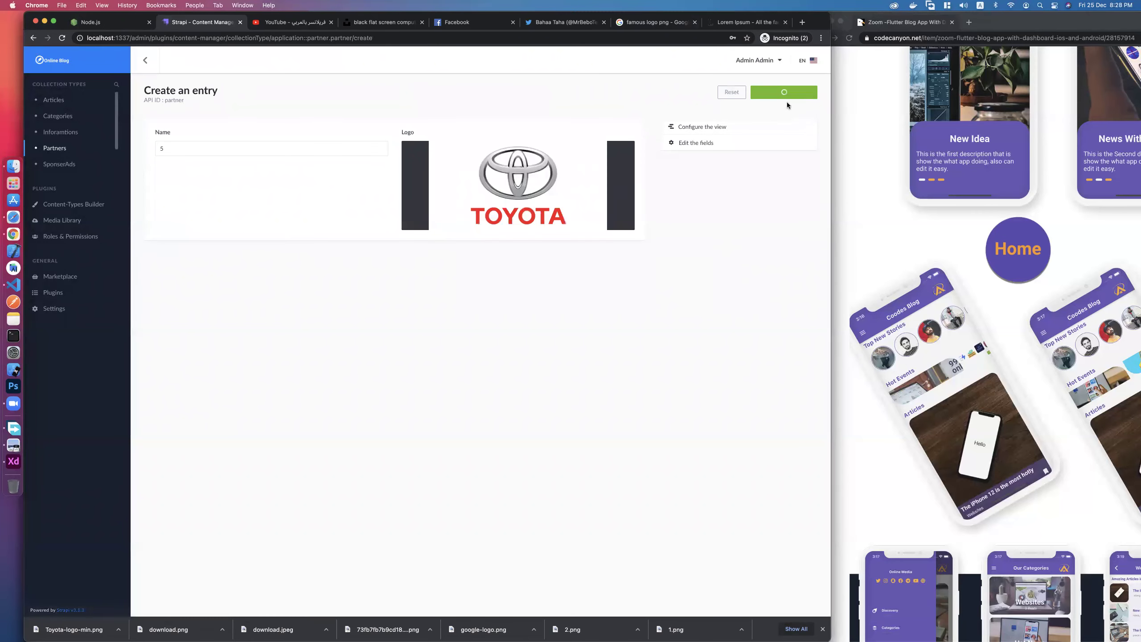
left_click(783, 92)
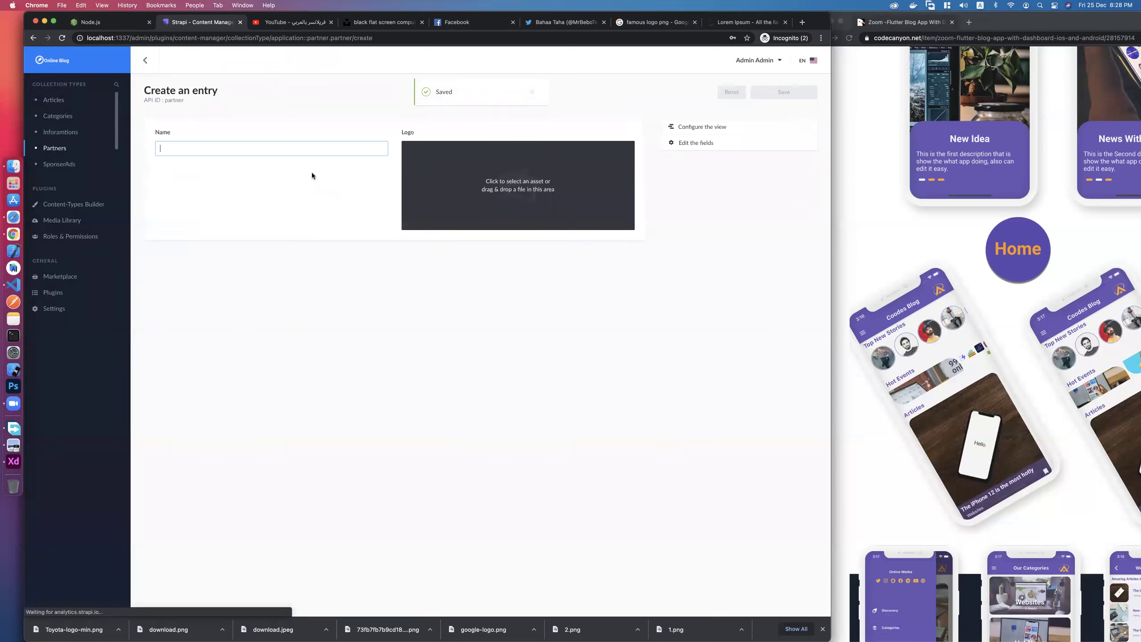
Create and save a Partners entry named 6 with the Google logo.
type("6")
left_click(547, 175)
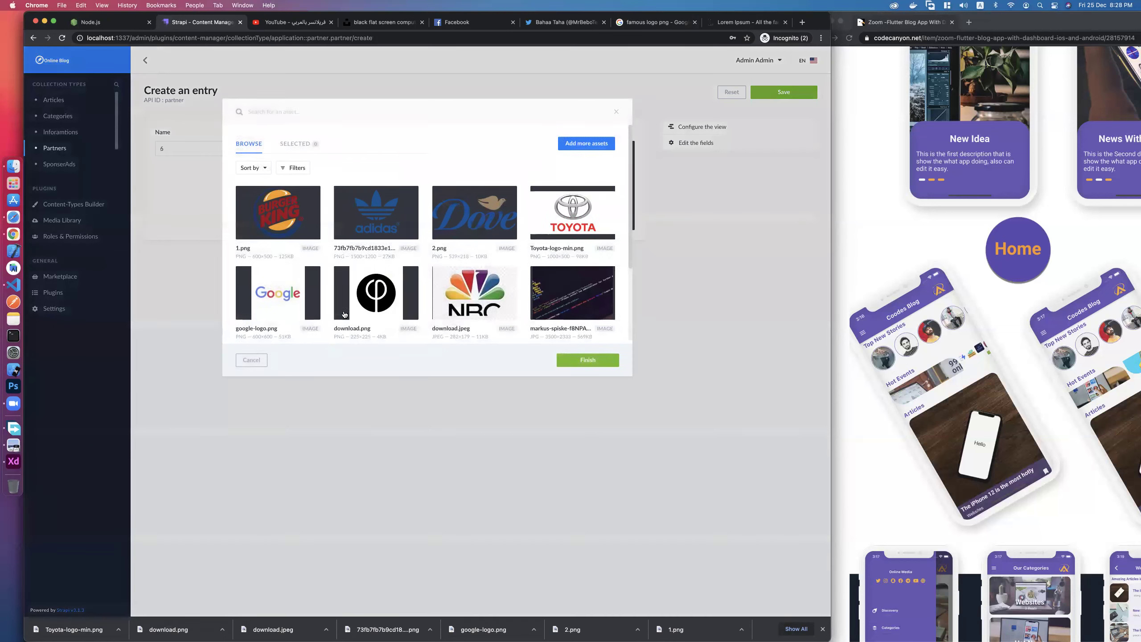
left_click(288, 303)
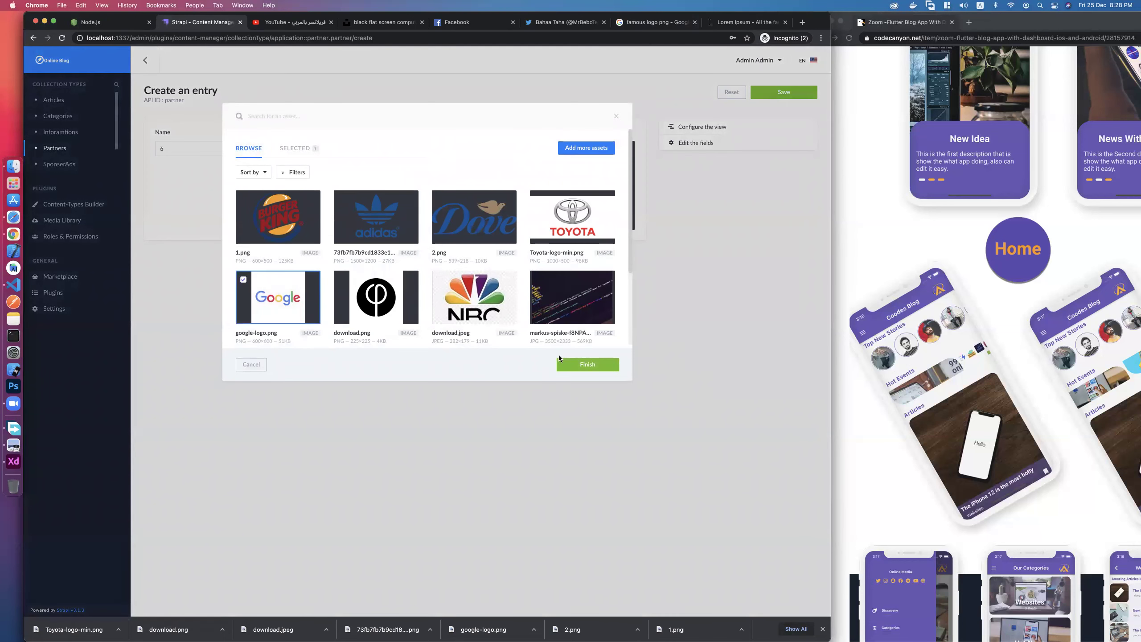
left_click(559, 365)
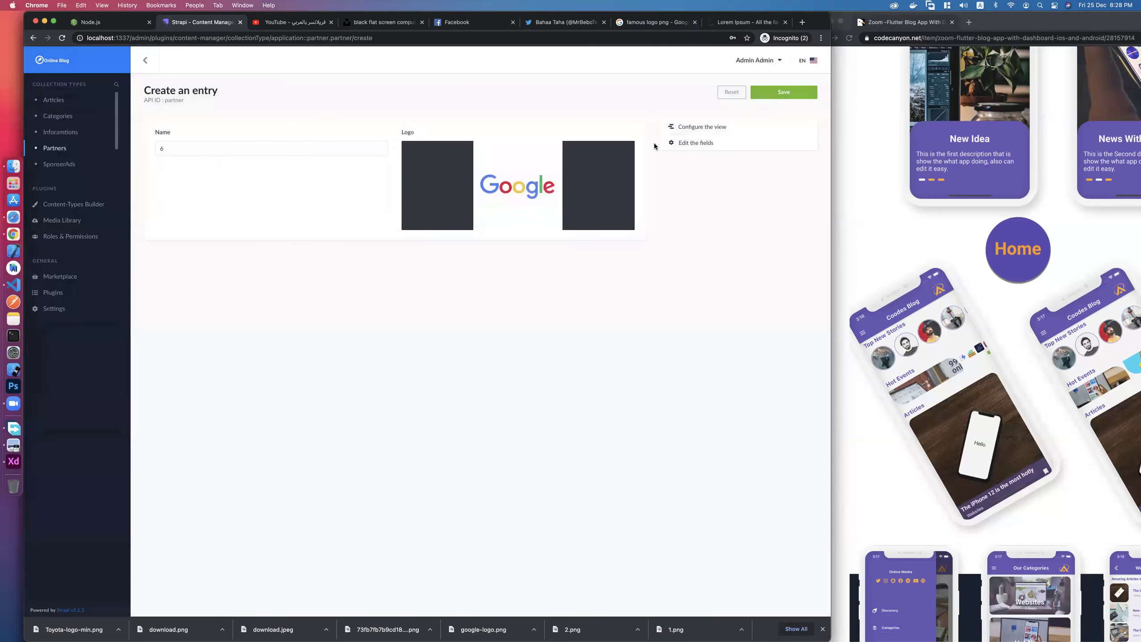
left_click(767, 96)
Create and save a Partners entry named 7 with the black circular logo, download.png.
left_click(761, 95)
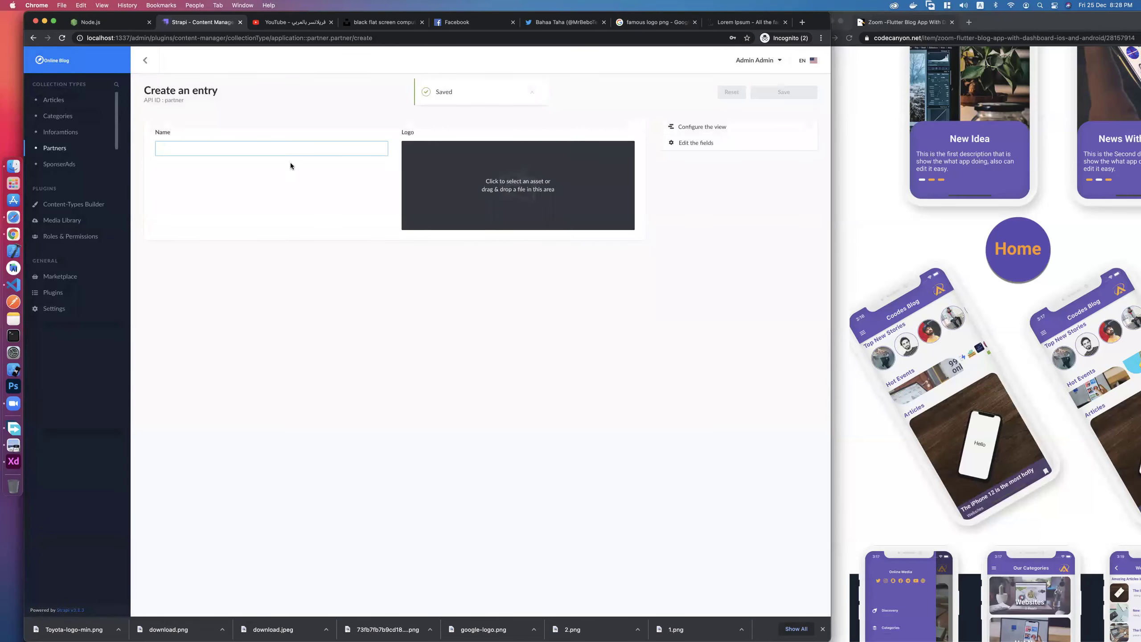
type("7")
left_click(503, 182)
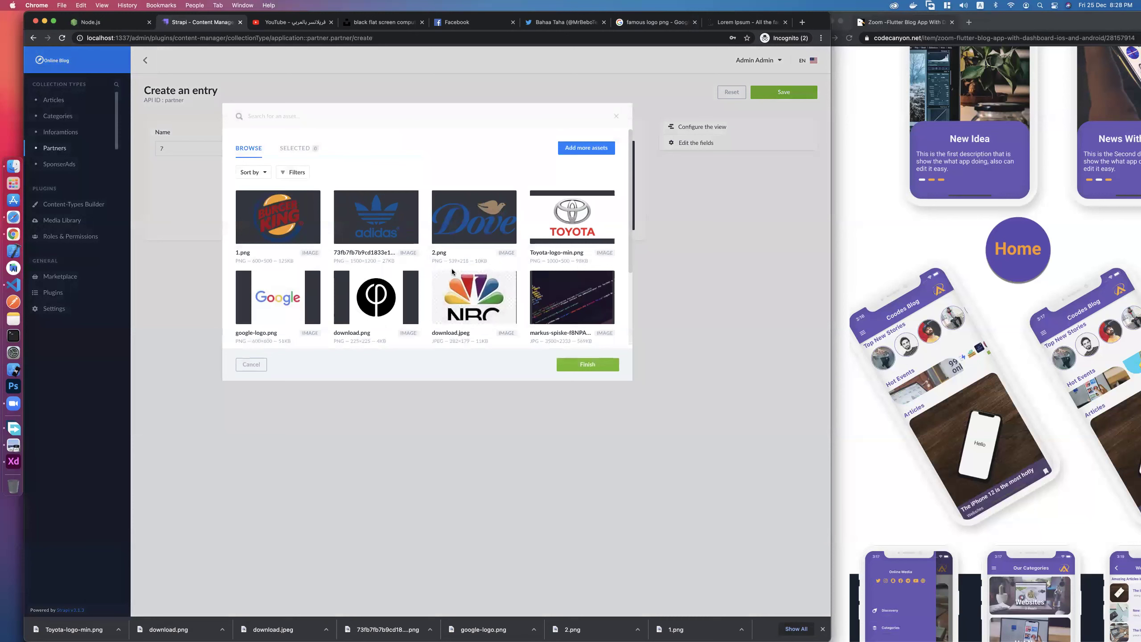
left_click(375, 297)
left_click(587, 364)
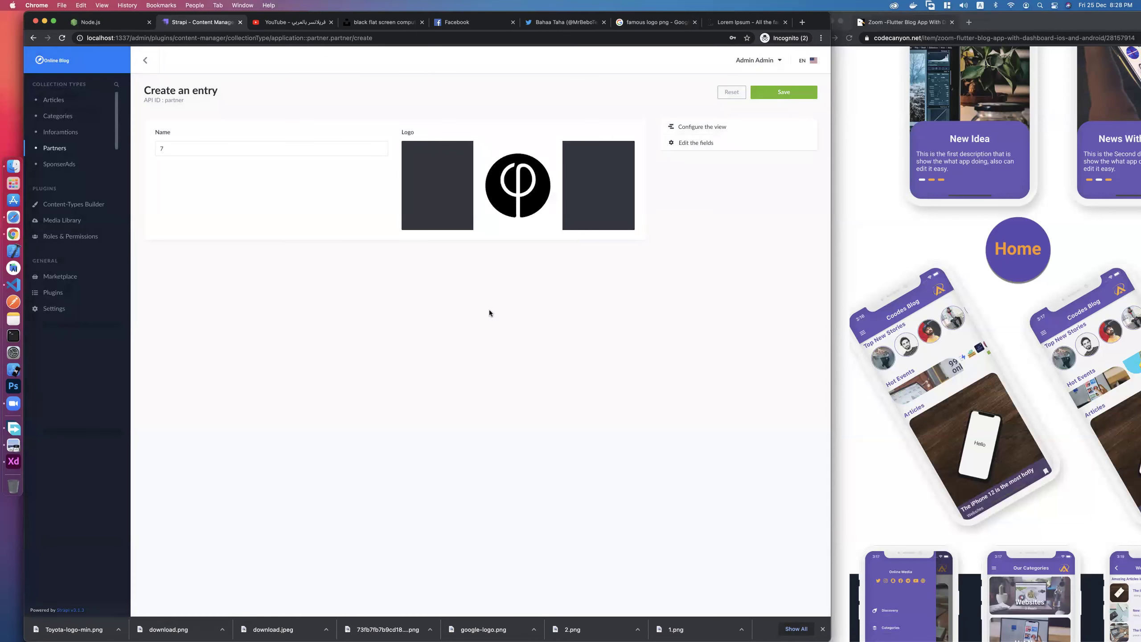
left_click(815, 96)
Go through the other collections to Articles and start a new article entry.
left_click(63, 163)
left_click(67, 156)
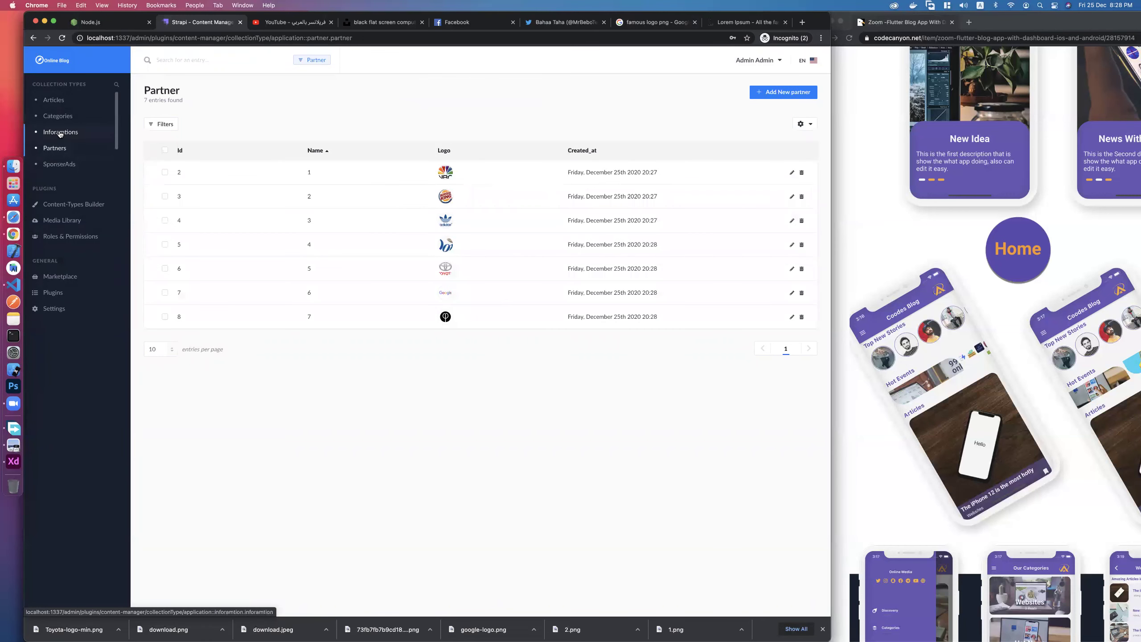
left_click(58, 132)
left_click(58, 117)
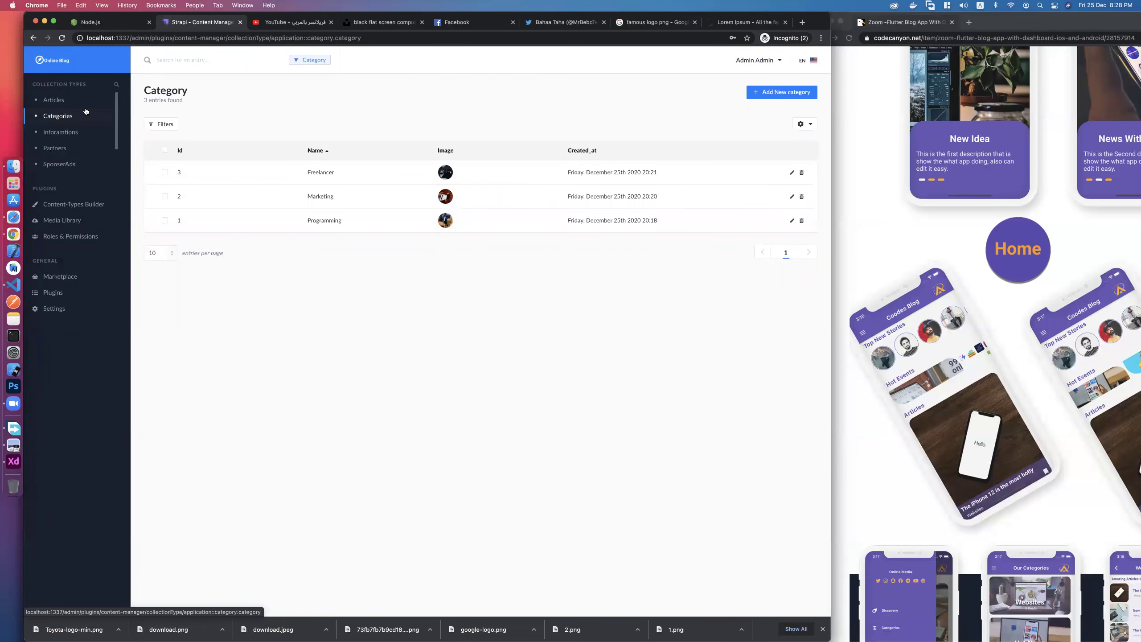
left_click(54, 99)
left_click(768, 92)
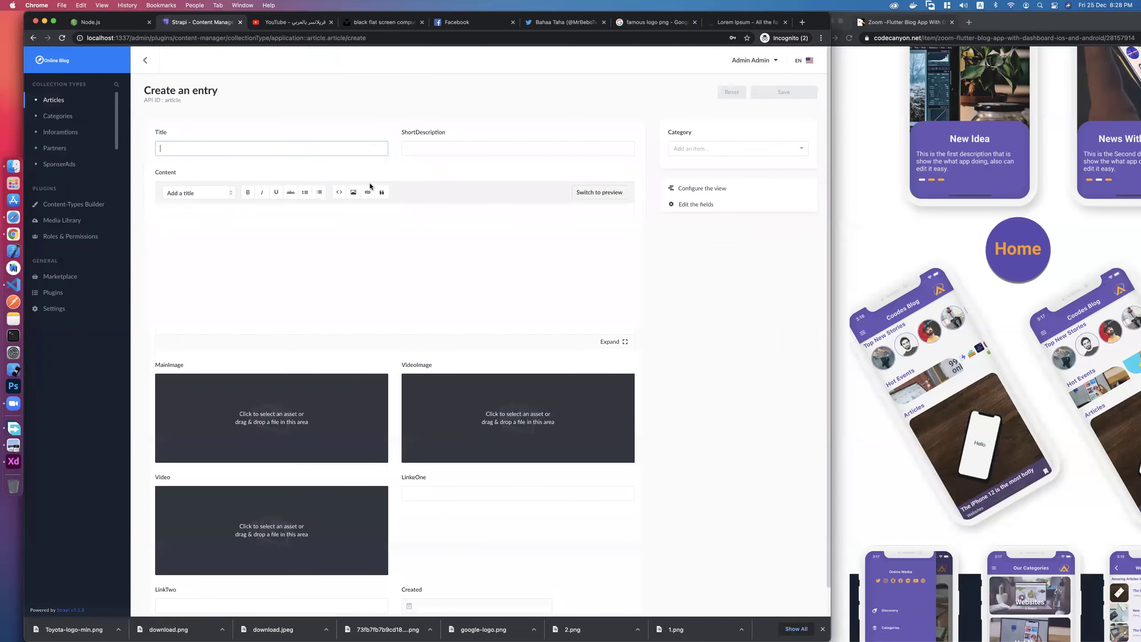
Copy the heading "What is Lorem Ipsum?" from the Lorem Ipsum website.
left_click(742, 20)
triple_click(300, 218)
key("super+c")
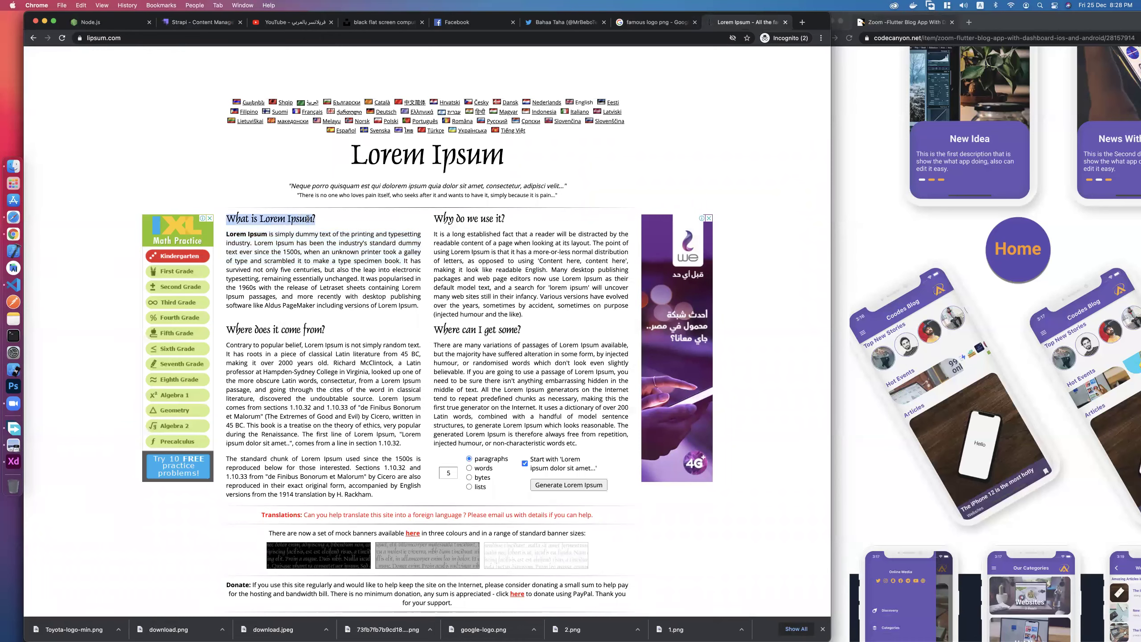
Move the Lorem Ipsum page's tab beside the Strapi tab and return to the new article form.
left_click(656, 21)
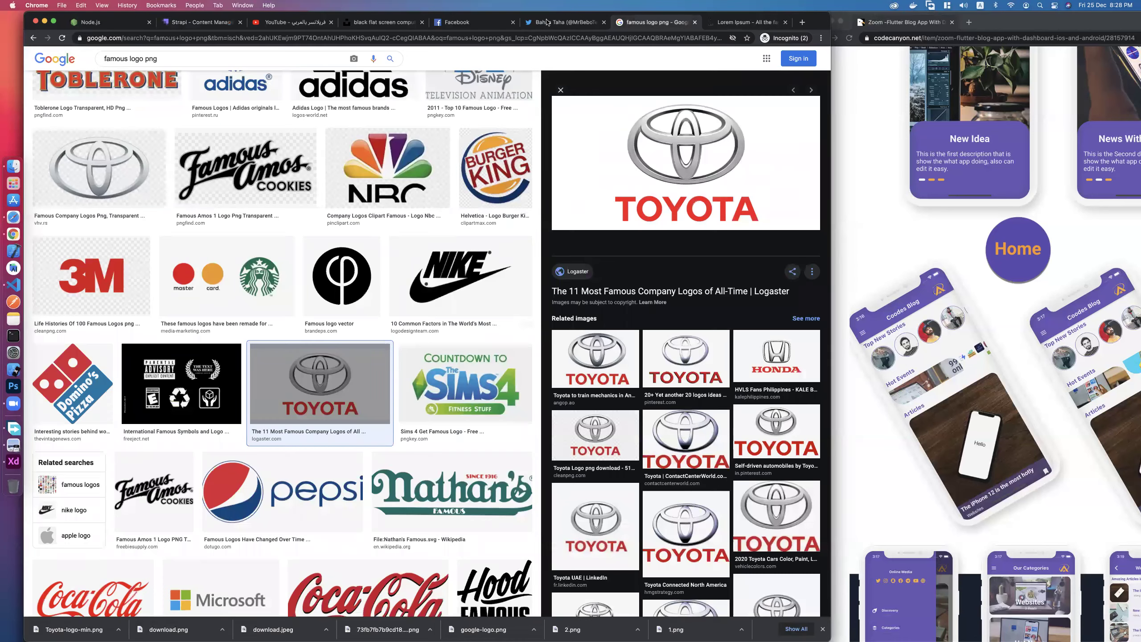
left_click_drag(758, 21, 310, 23)
left_click(211, 22)
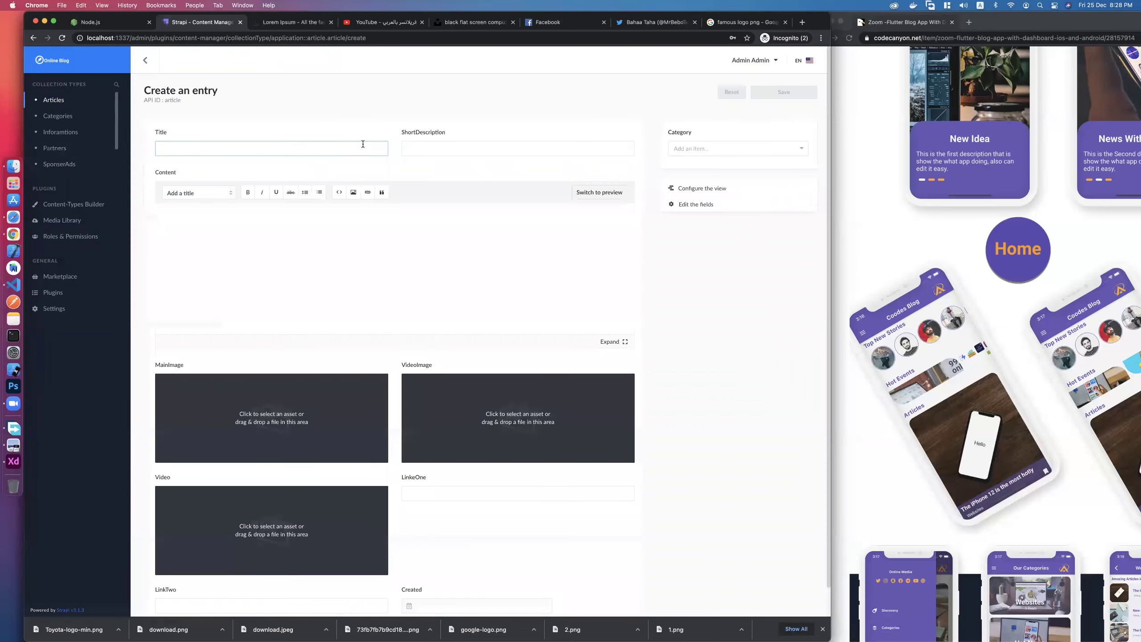
Fill the new article's Title and ShortDescription with the copied heading "What is Lorem Ipsum?".
key("super+v")
left_click(480, 150)
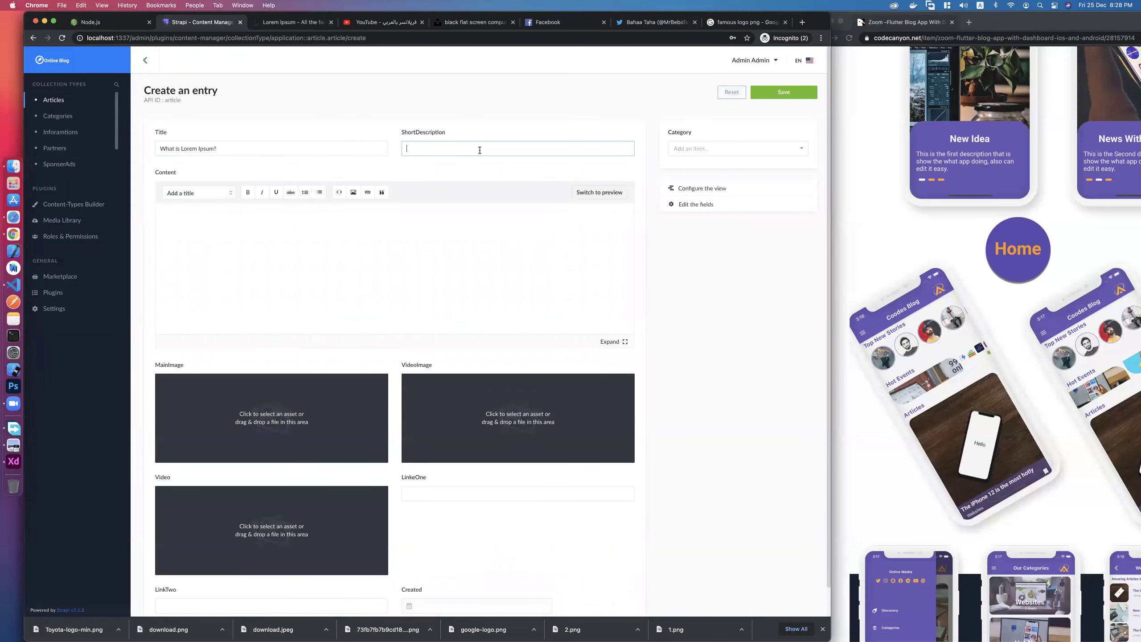
key("super+v")
key("Tab")
Copy the paragraph under "What is Lorem Ipsum?" from the Lorem Ipsum website into the article's Content.
left_click(294, 24)
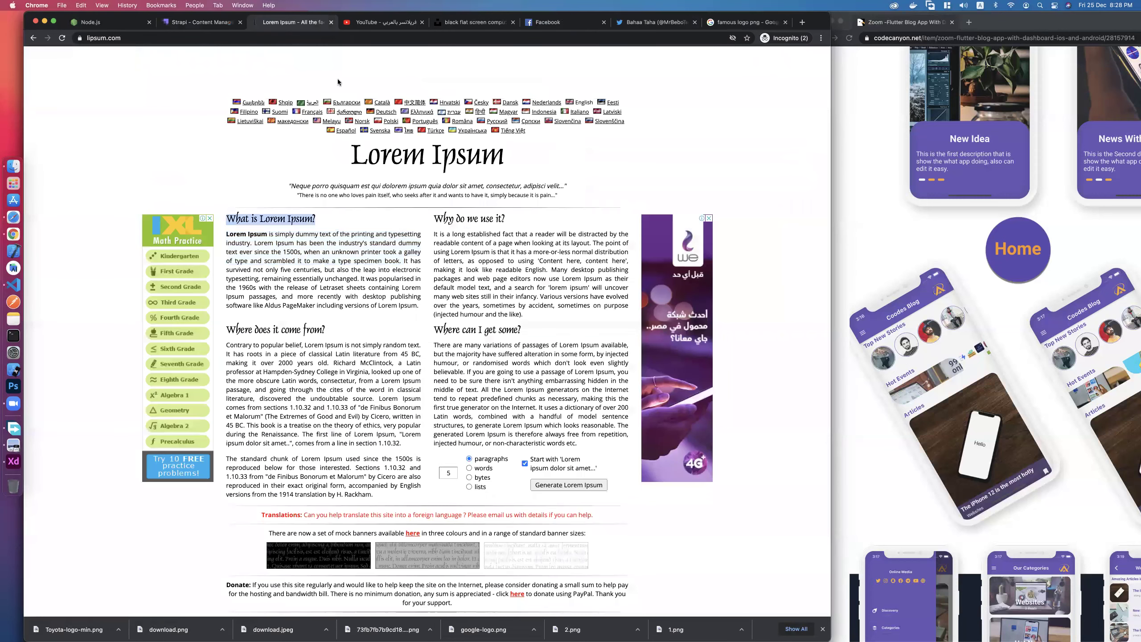
triple_click(344, 237)
key("super+c")
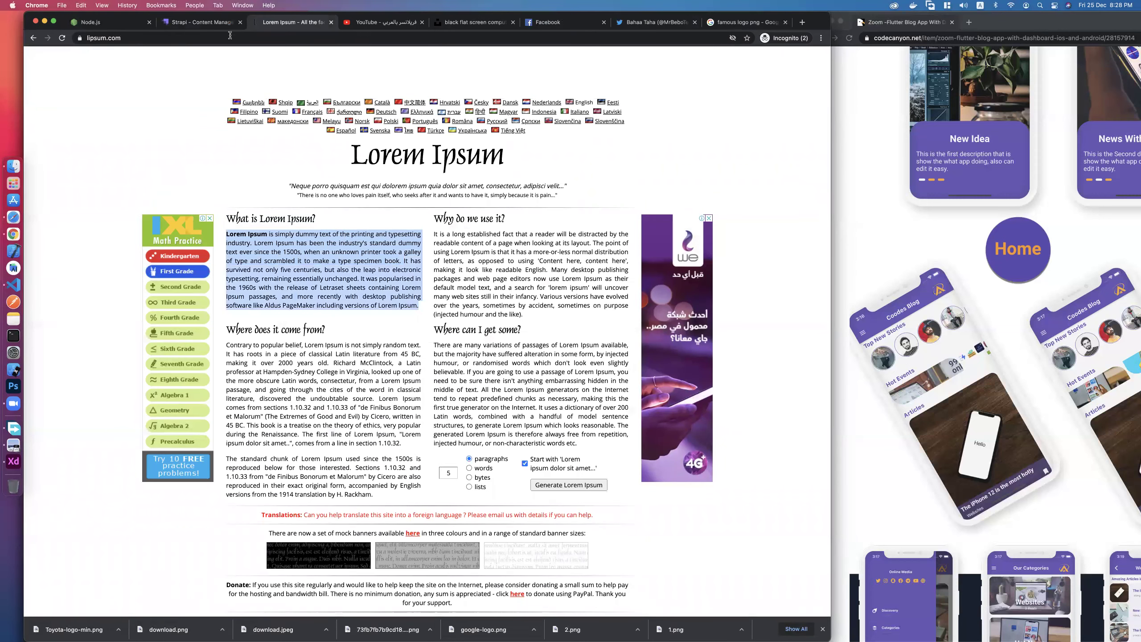
left_click(217, 23)
key("super+v")
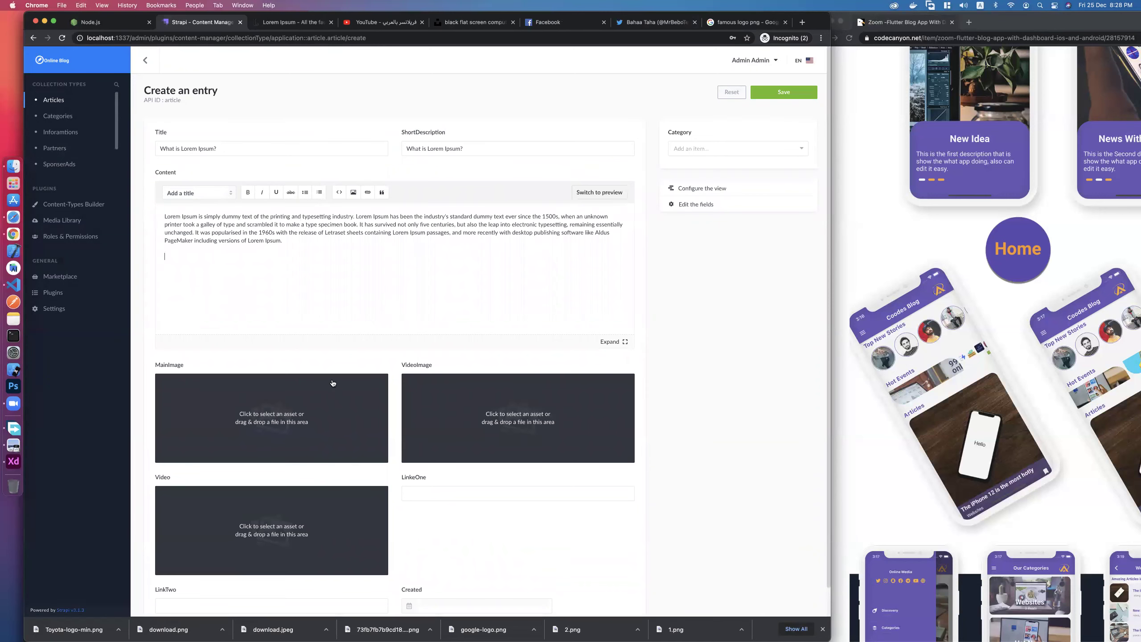
Set the article's MainImage to only the existing markus-spiske code photo from the asset library.
left_click(339, 407)
left_click(291, 218)
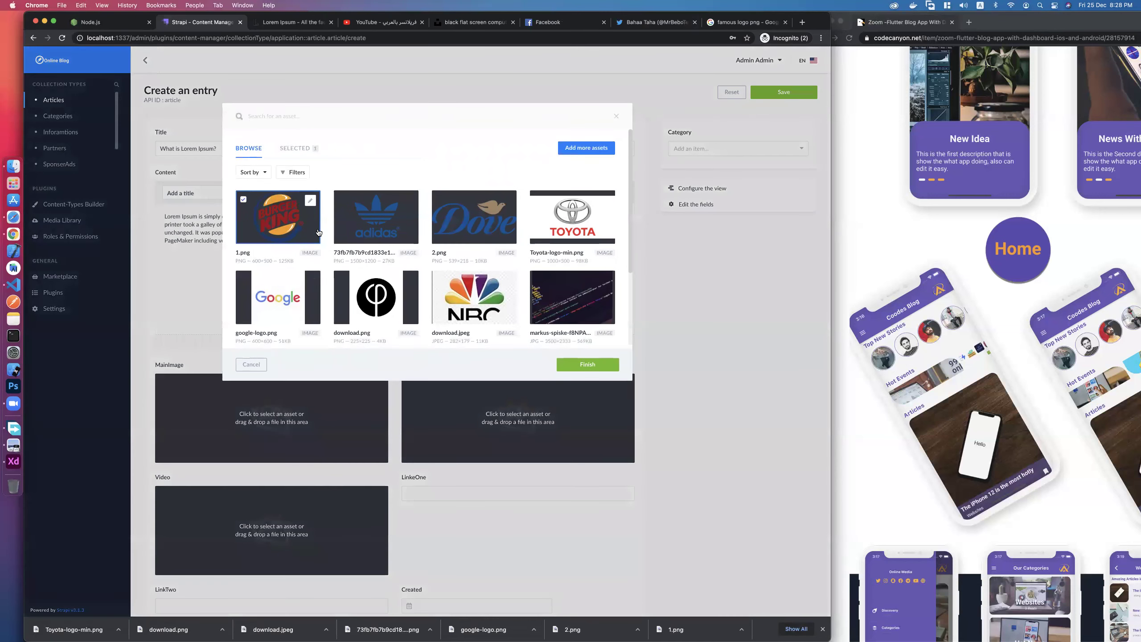
scroll(438, 281, "down", 3)
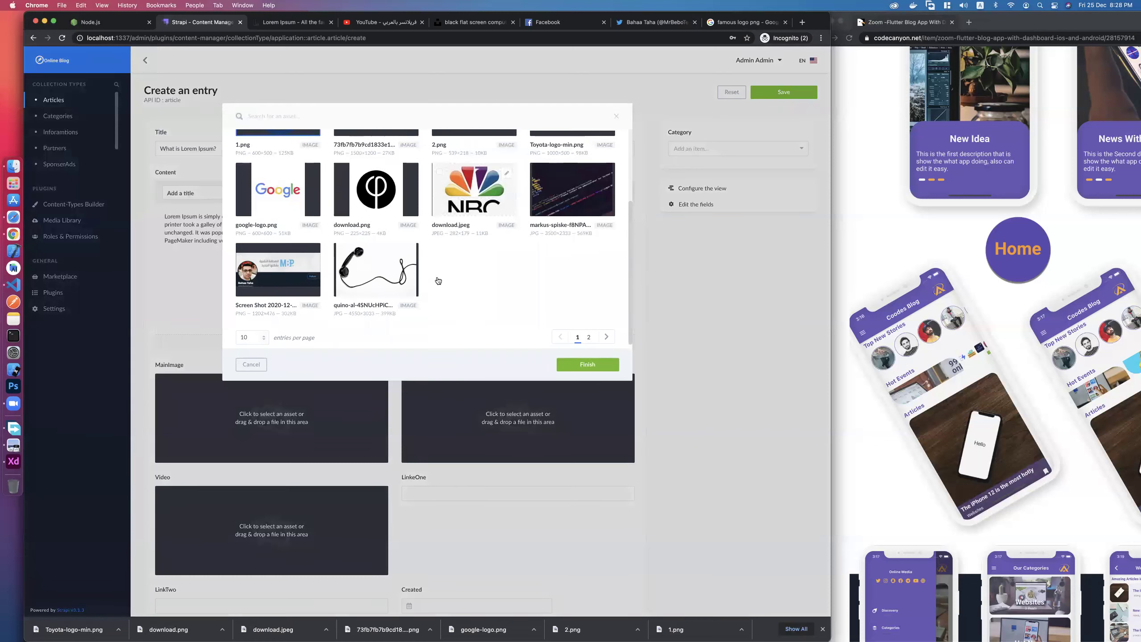
left_click(561, 203)
scroll(277, 196, "up", 3)
scroll(583, 292, "down", 3)
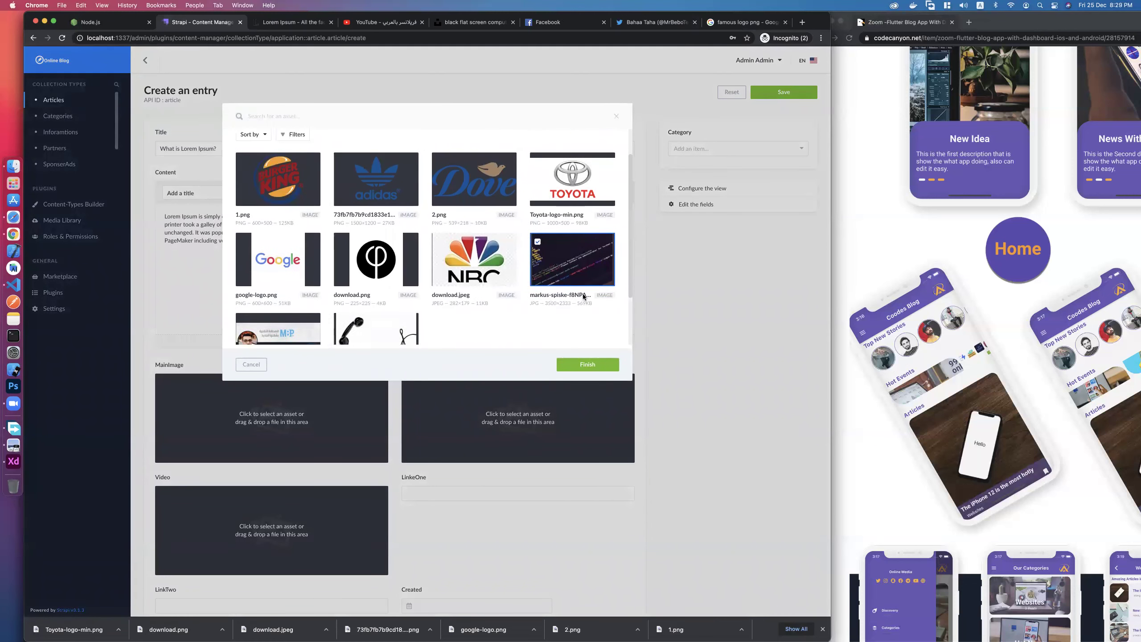
left_click(587, 365)
Set the article's VideoImage to the same markus-spiske code photo.
left_click(549, 414)
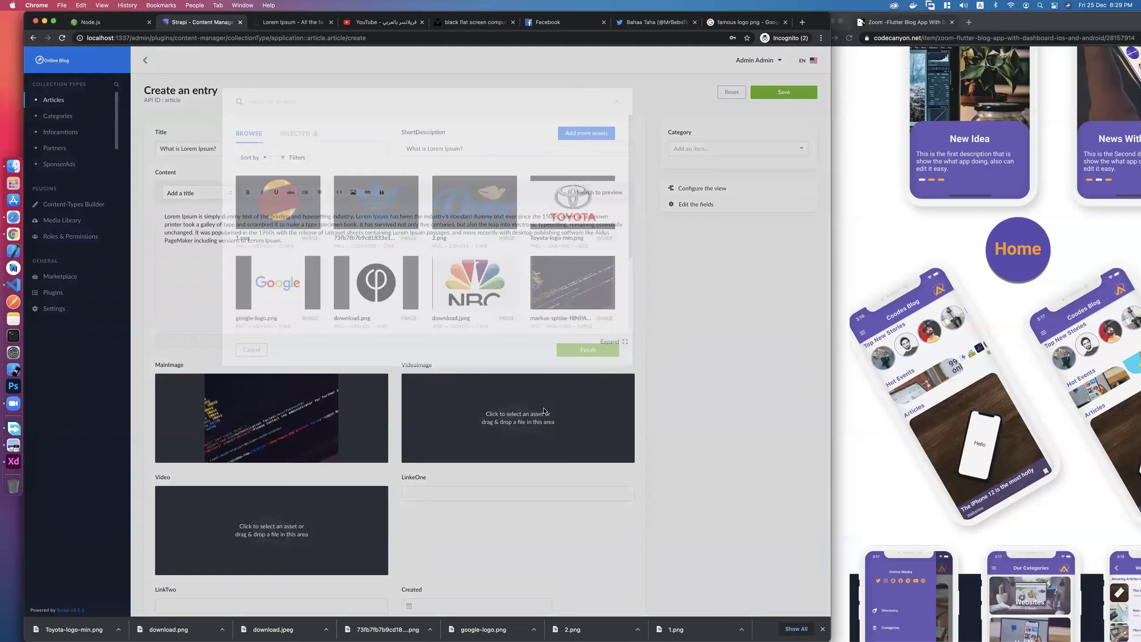
left_click(560, 311)
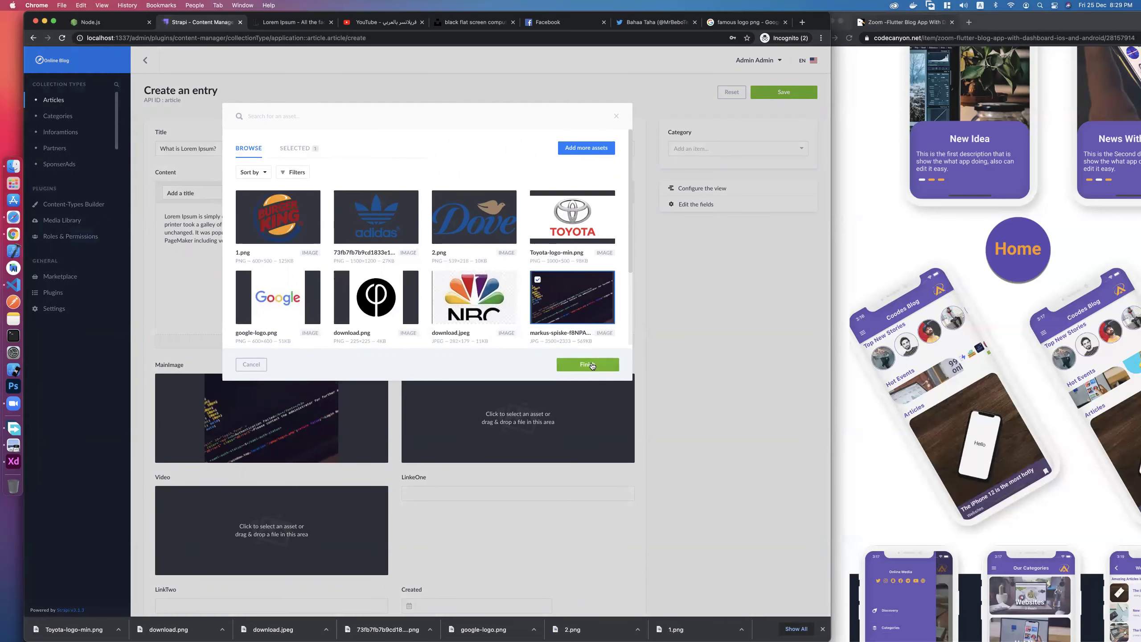
left_click(587, 364)
Start adding a new asset for the article's Video field, with the computer as the upload source.
scroll(275, 471, "down", 1)
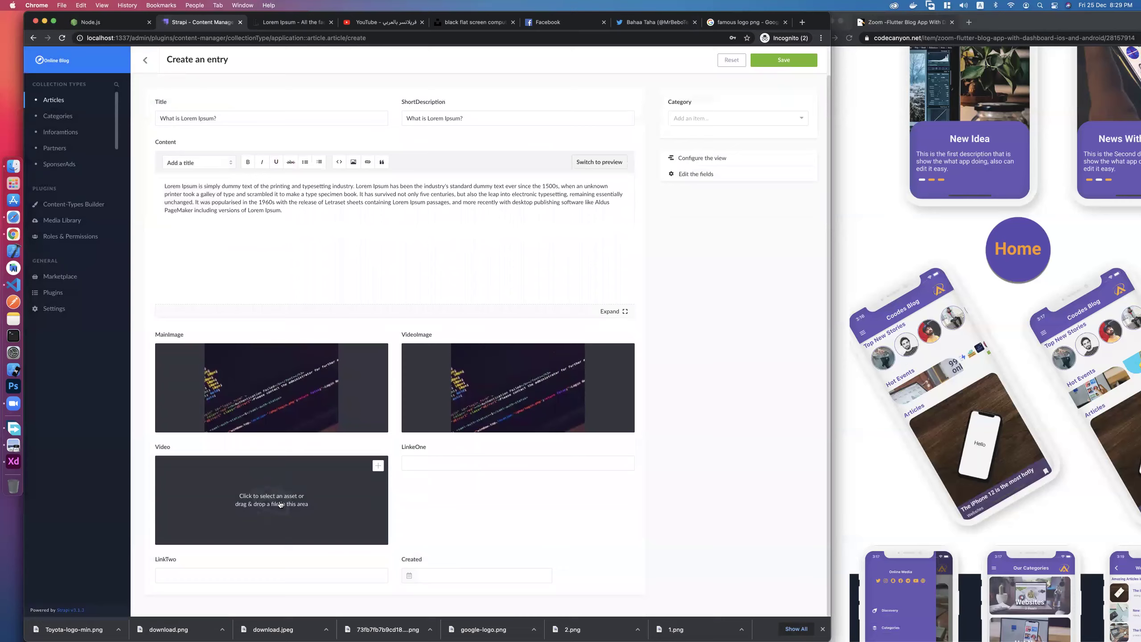
left_click(284, 470)
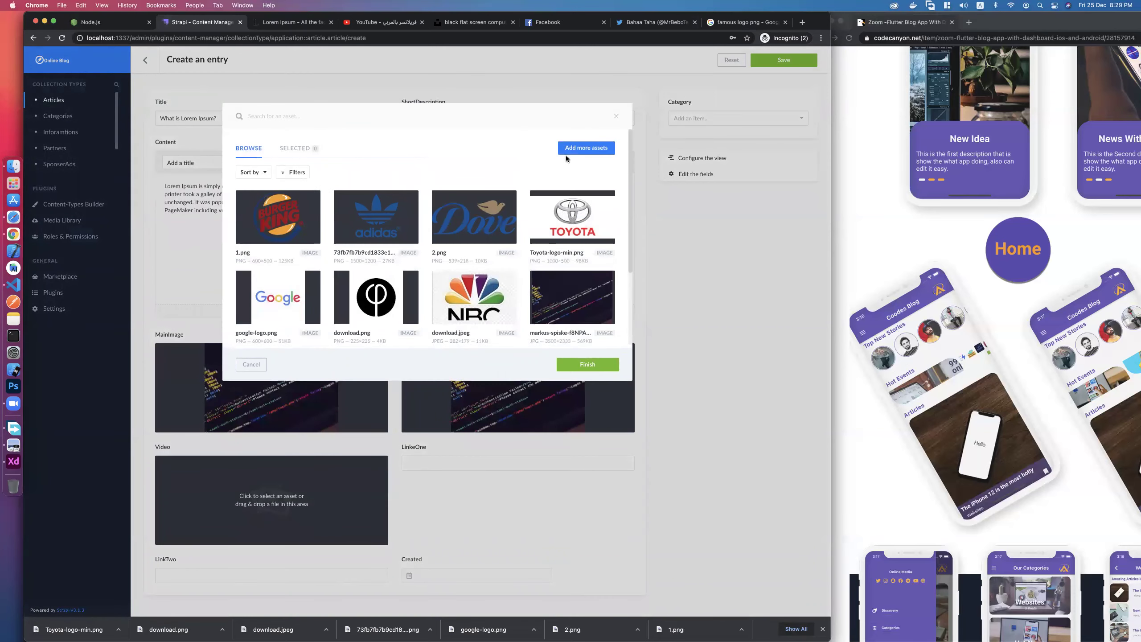
left_click(584, 149)
left_click(314, 152)
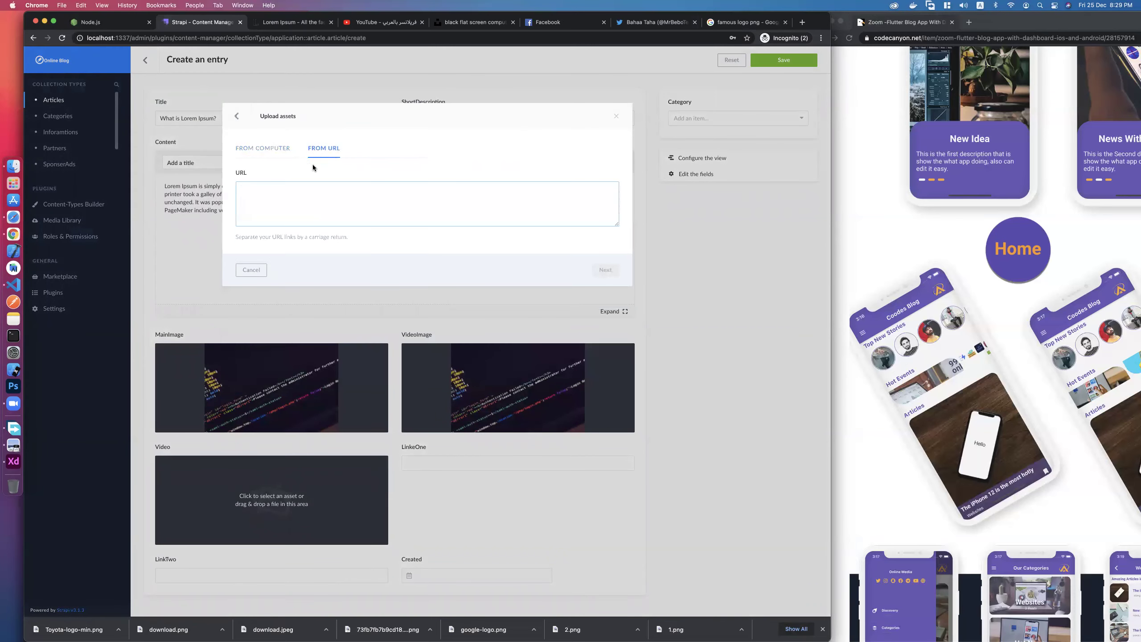
left_click(265, 148)
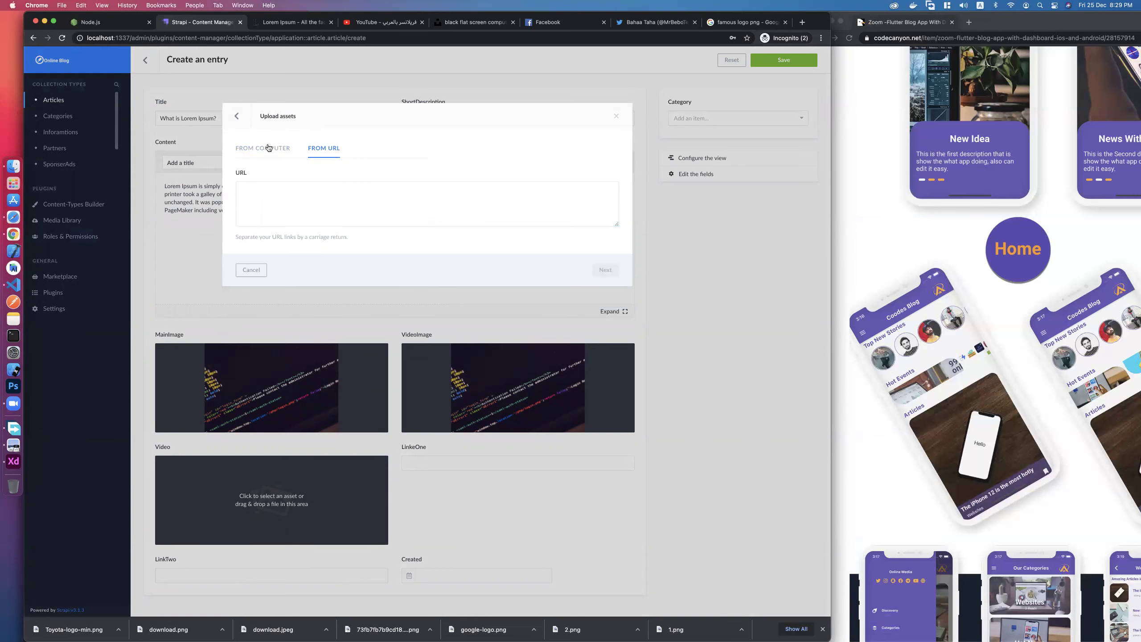
Look through the Main Hard and Downloads folders for a video file to upload, and leave the file chooser.
left_click(435, 236)
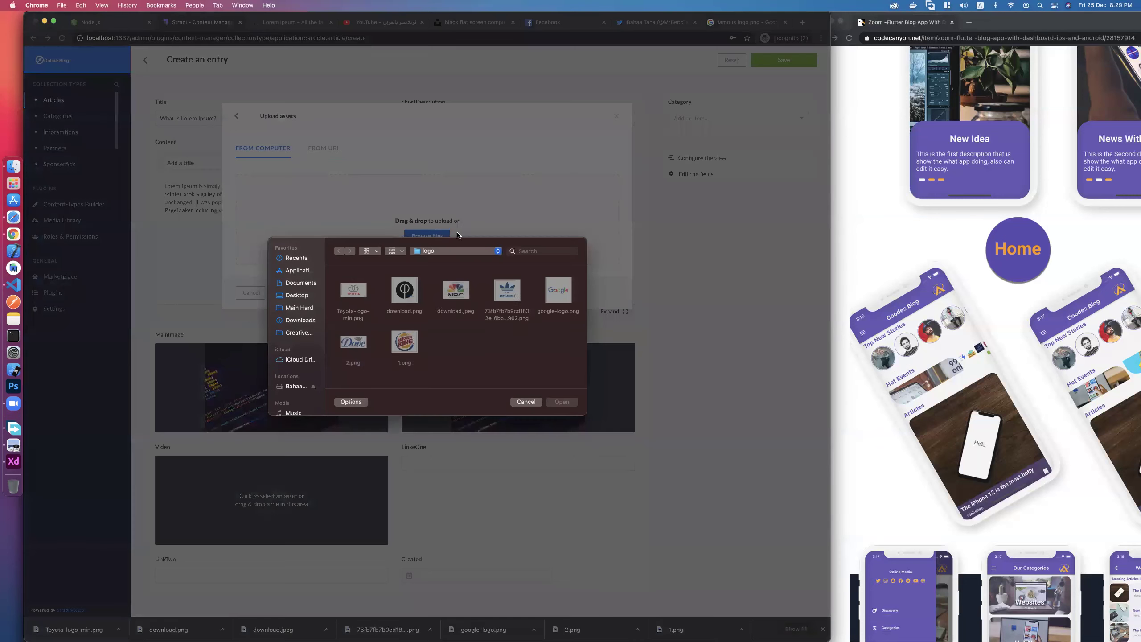
left_click(304, 313)
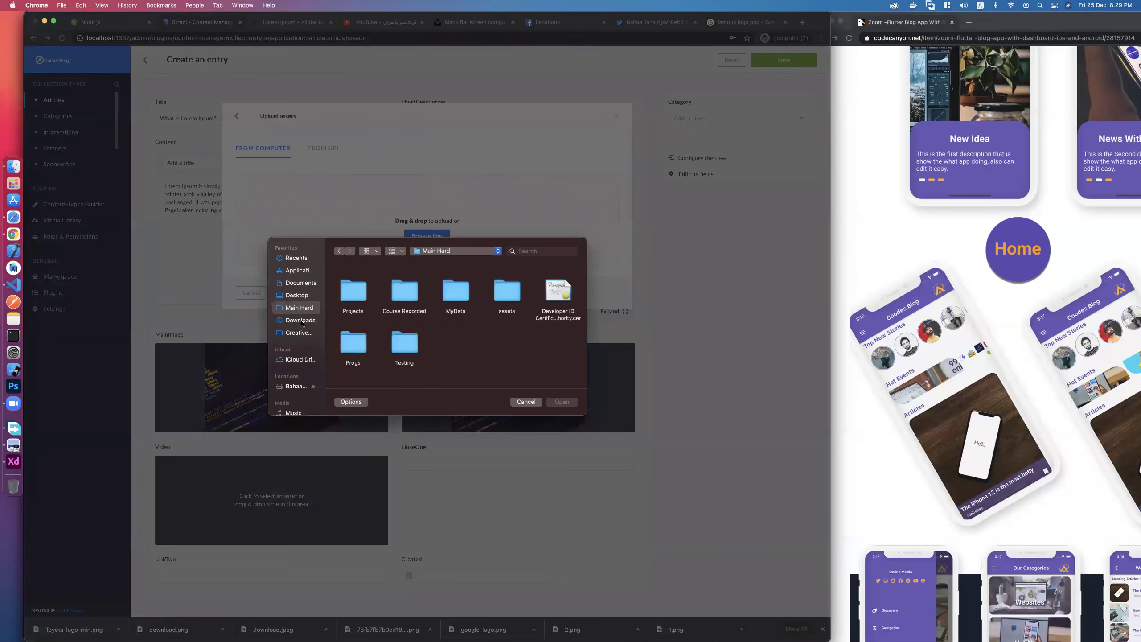
left_click(302, 321)
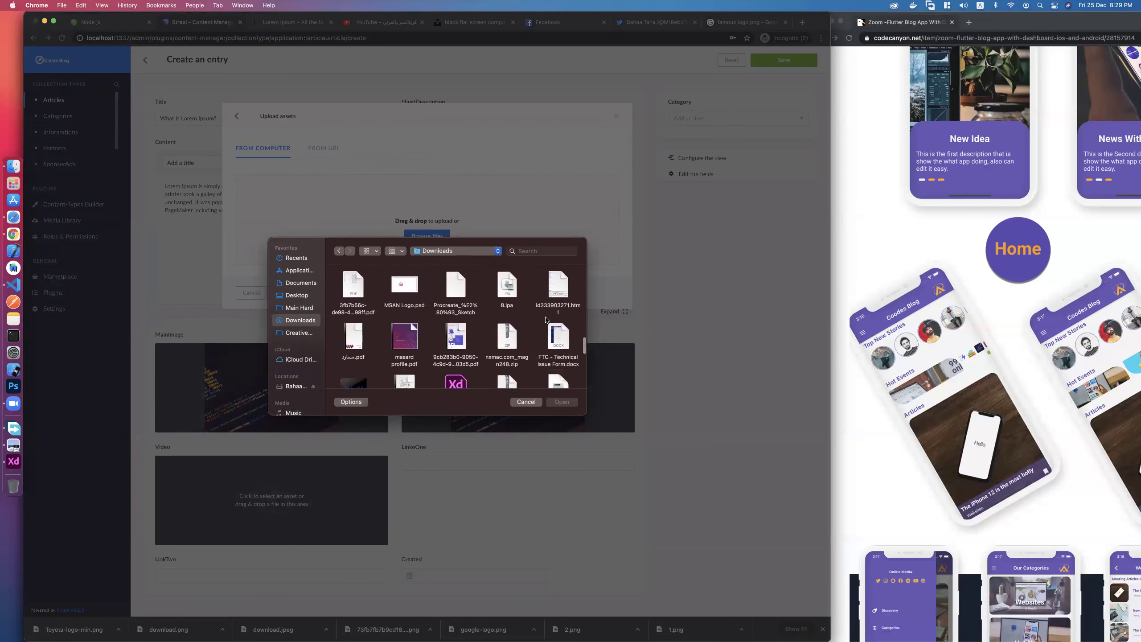
scroll(547, 319, "down", 2)
scroll(389, 320, "down", 6)
scroll(393, 319, "down", 5)
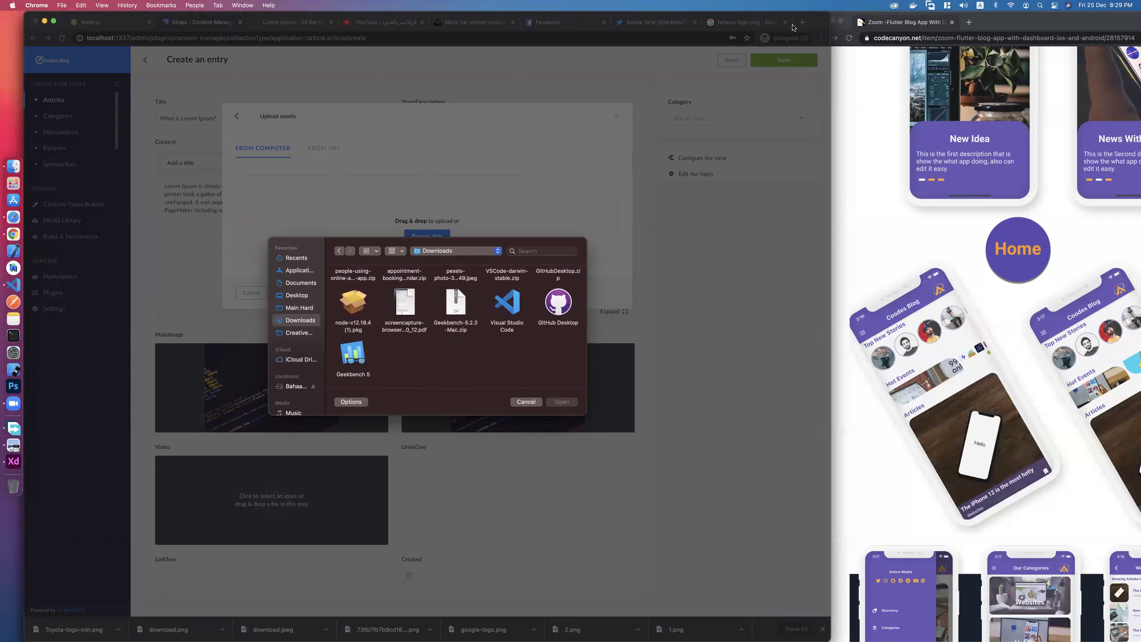
left_click(526, 402)
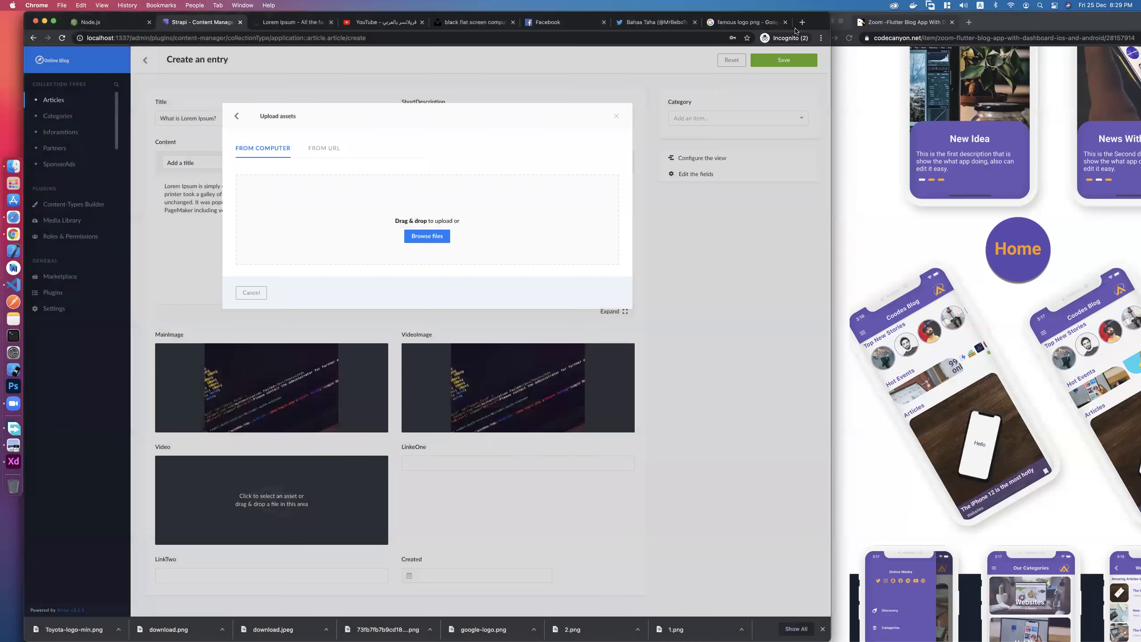
Search the web for "free video pixle" in a new tab and open the Pexels Videos site.
left_click(802, 22)
type("fre")
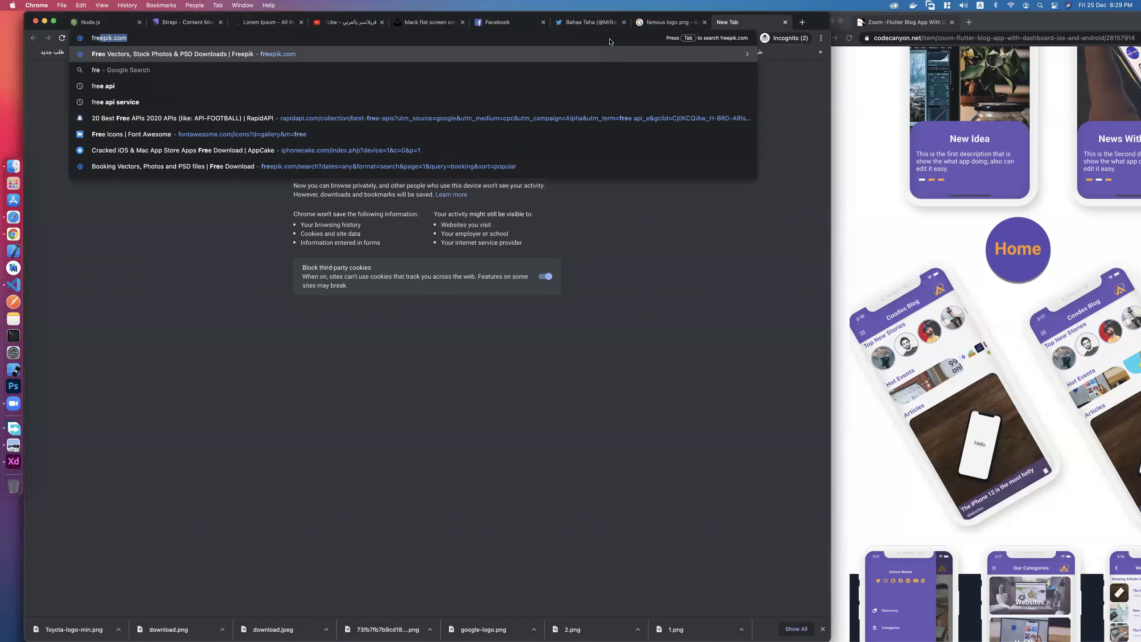
type("e video pixle")
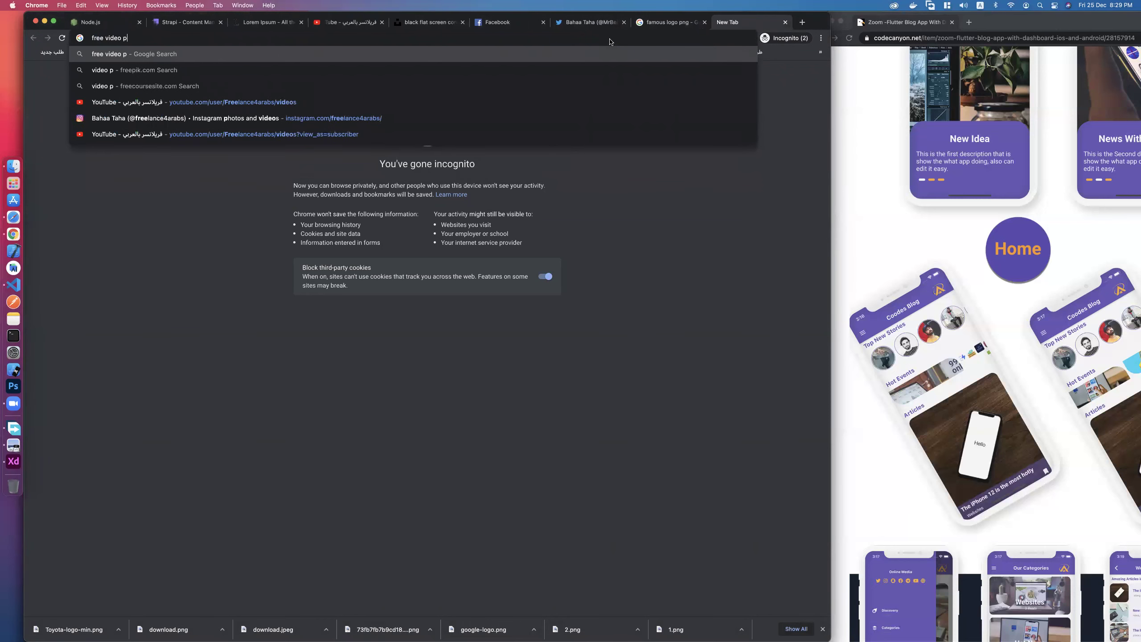
key("Return")
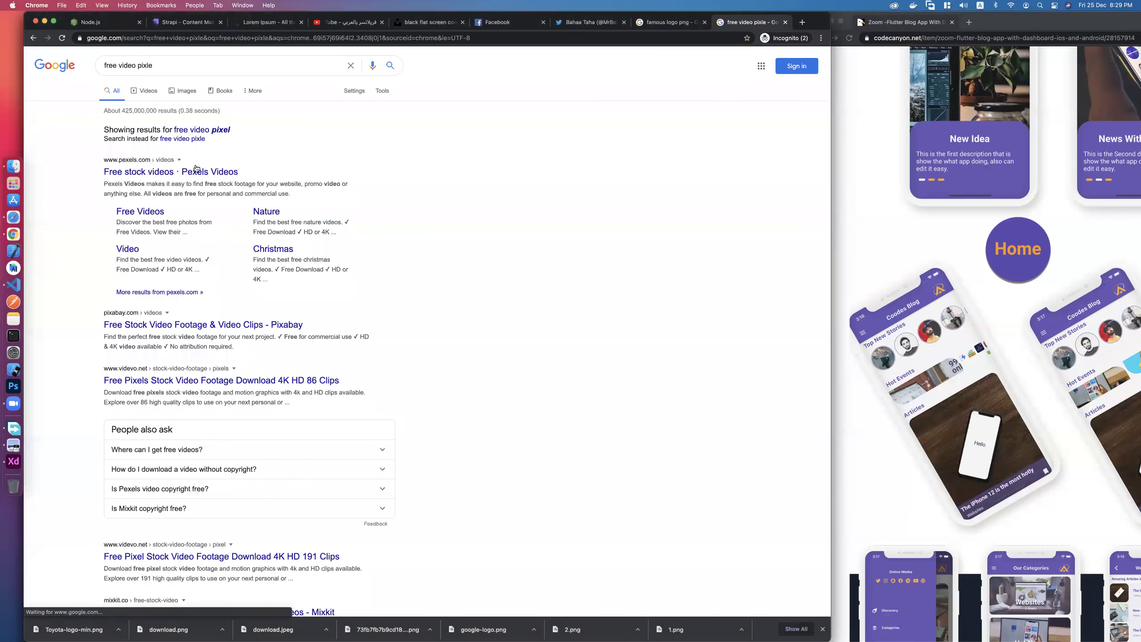
left_click(200, 171)
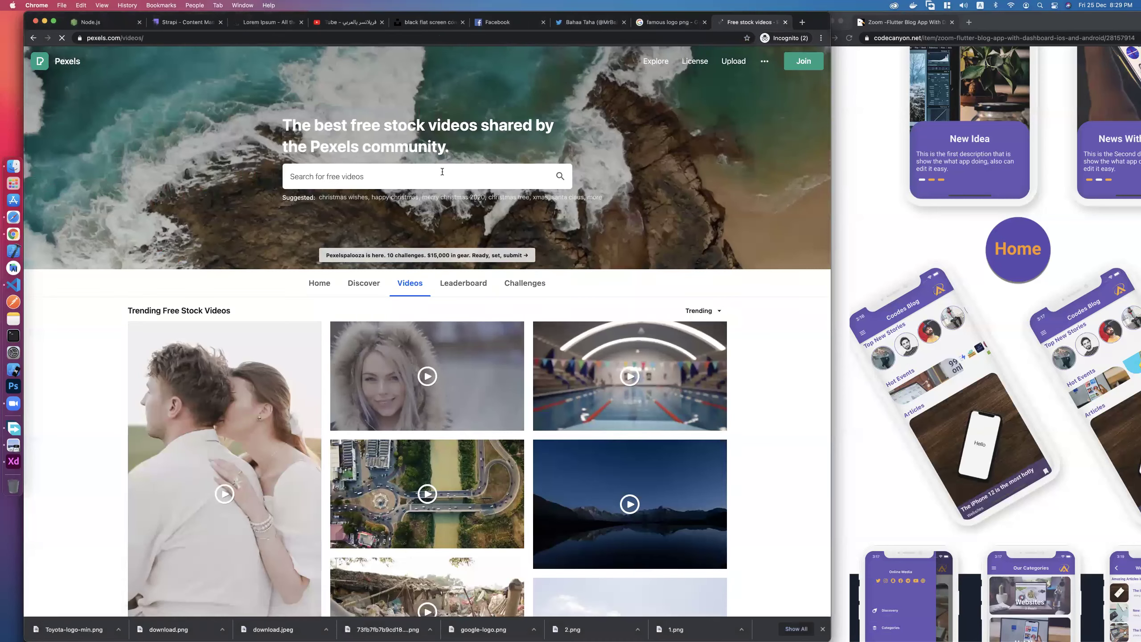
Search the Pexels free stock videos for "tecnology".
type("tecnology")
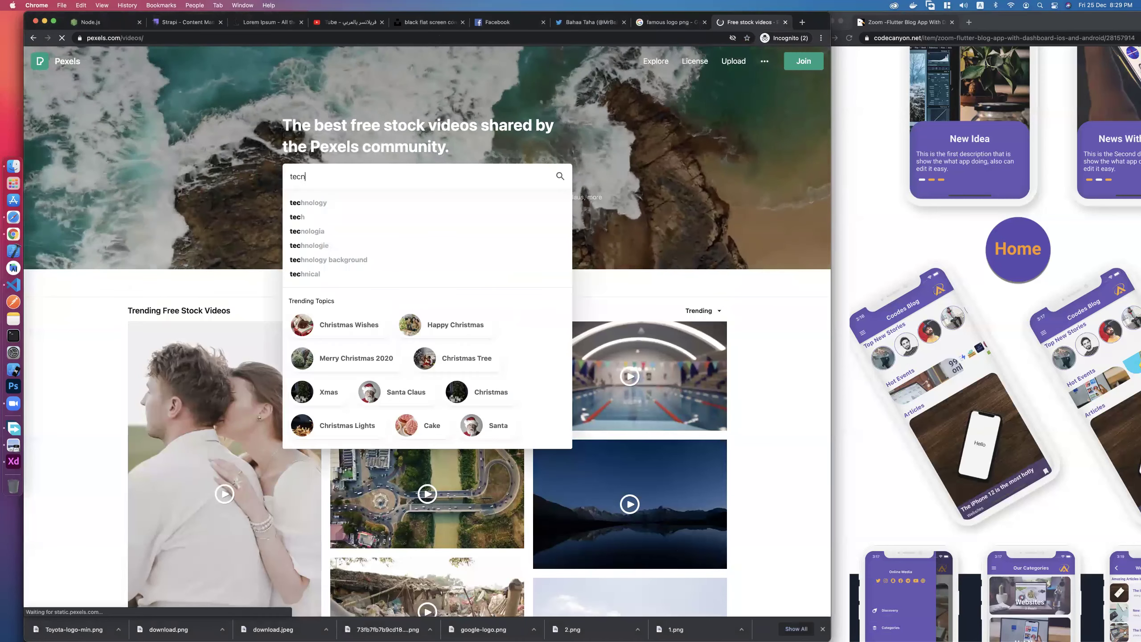